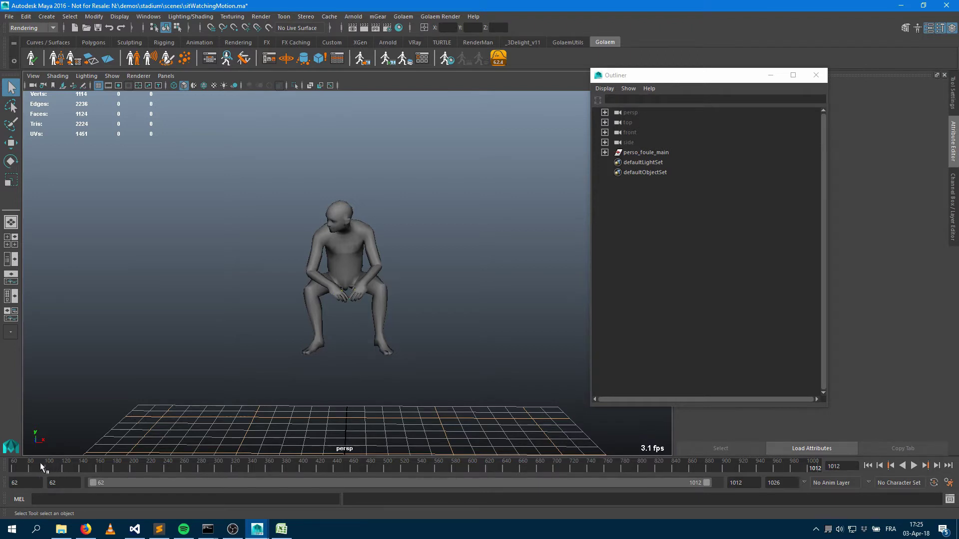
Scrub the sitting motion to frame 447 and hide the perso_foule_mesh_grp group to leave only the skeleton showing
{"action": "left_click_drag", "start_coordinate": [40, 462], "coordinate": [368, 400]}
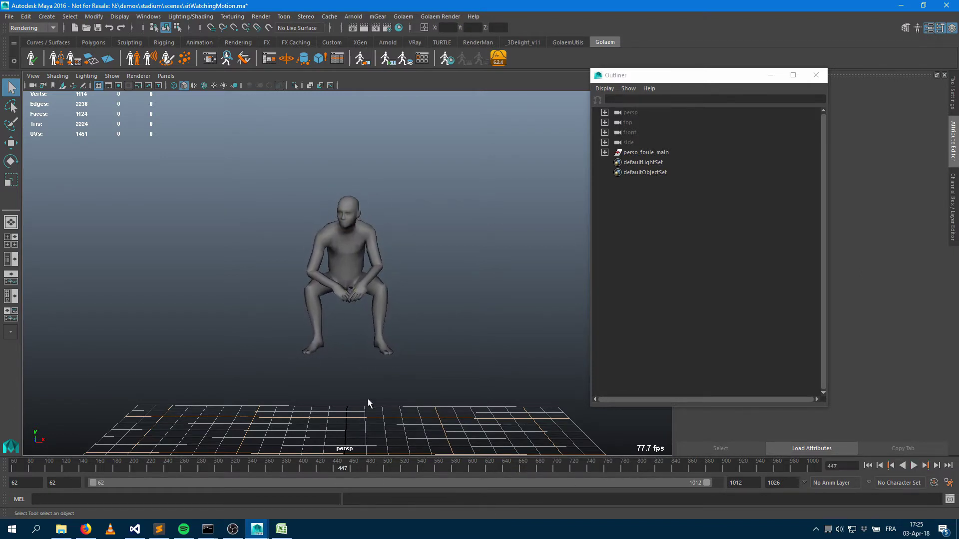
{"action": "left_click", "coordinate": [607, 154]}
{"action": "left_click", "coordinate": [605, 152]}
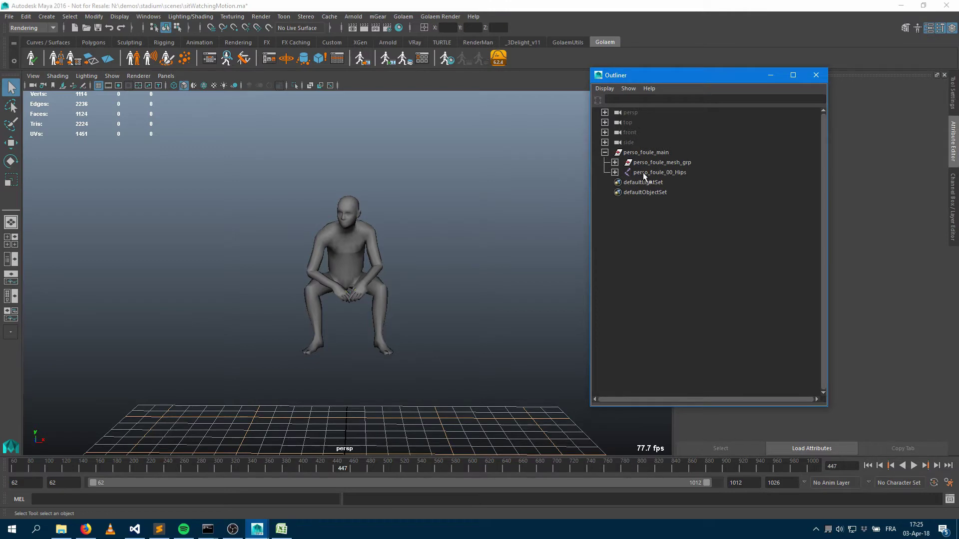
{"action": "left_click", "coordinate": [649, 164]}
{"action": "key", "text": "ctrl+h"}
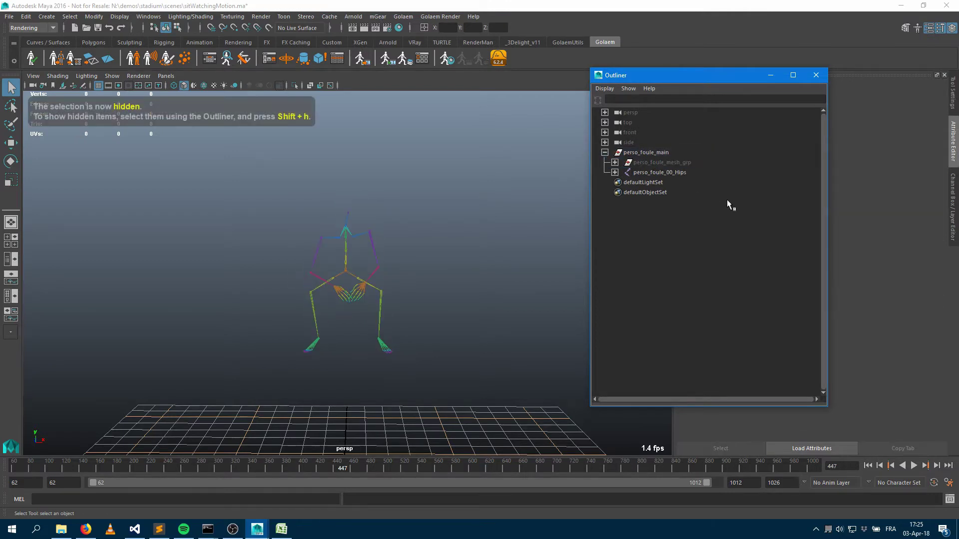
Open the Golaem Character Maker with perso_foule_00_Hips selected, in Character mode, with its window placed beside the skeleton view
{"action": "left_click", "coordinate": [649, 172]}
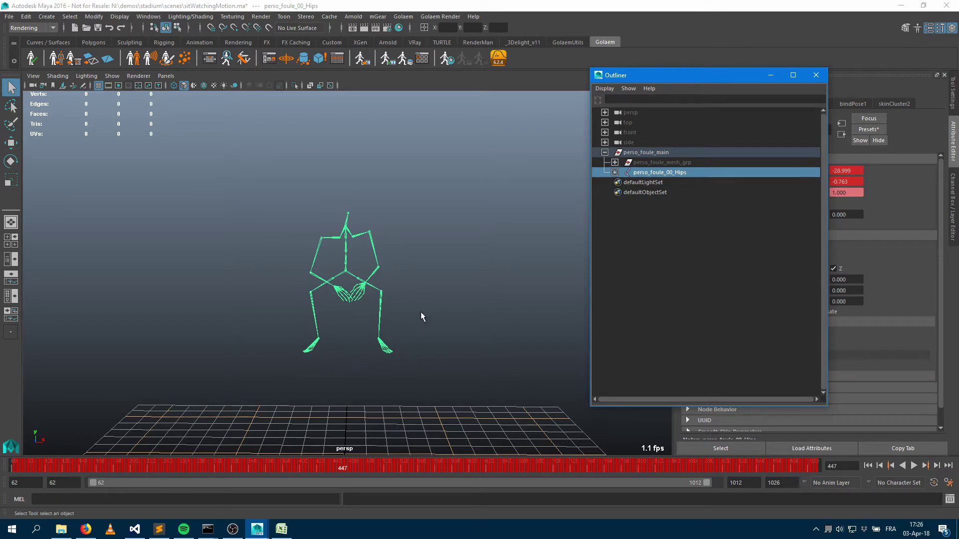
{"action": "left_click", "coordinate": [56, 58]}
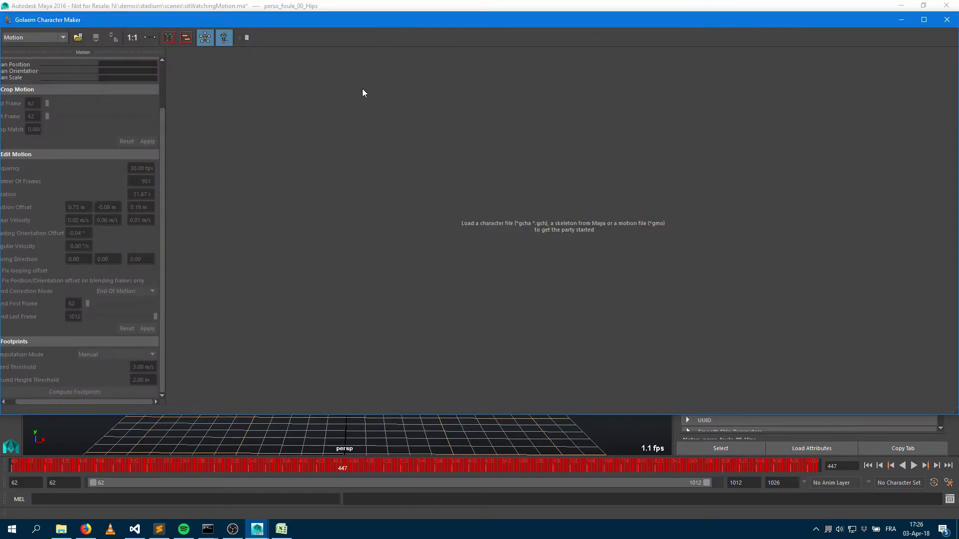
{"action": "left_click", "coordinate": [35, 39]}
{"action": "left_click", "coordinate": [41, 38]}
{"action": "scroll", "coordinate": [40, 38], "scroll_direction": "up", "scroll_amount": 1}
{"action": "double_click", "coordinate": [89, 18]}
{"action": "left_click_drag", "start_coordinate": [275, 32], "coordinate": [531, 61]}
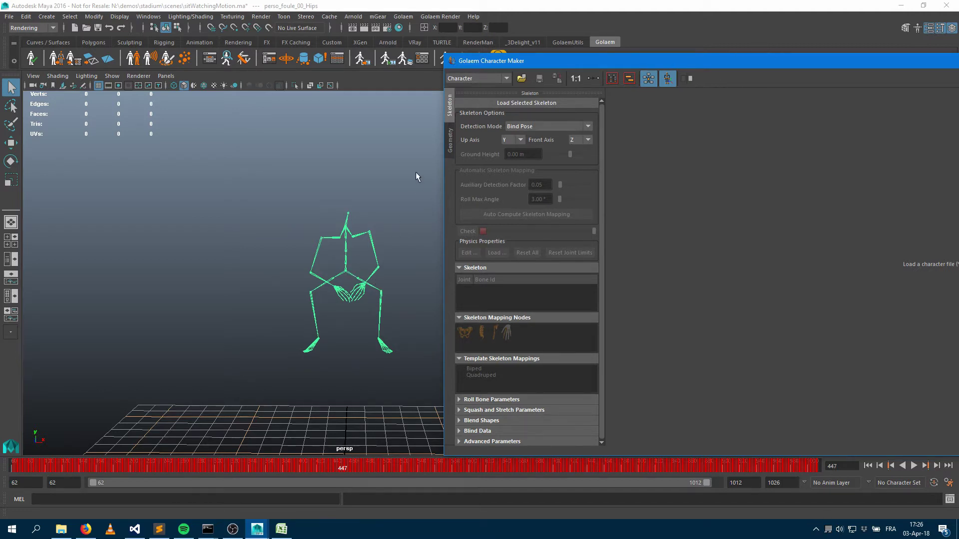
Load the selected skeleton into the Character Maker with Y as up axis and Z as front axis
{"action": "left_click", "coordinate": [516, 103]}
{"action": "scroll", "coordinate": [295, 275], "scroll_direction": "down", "scroll_amount": 3}
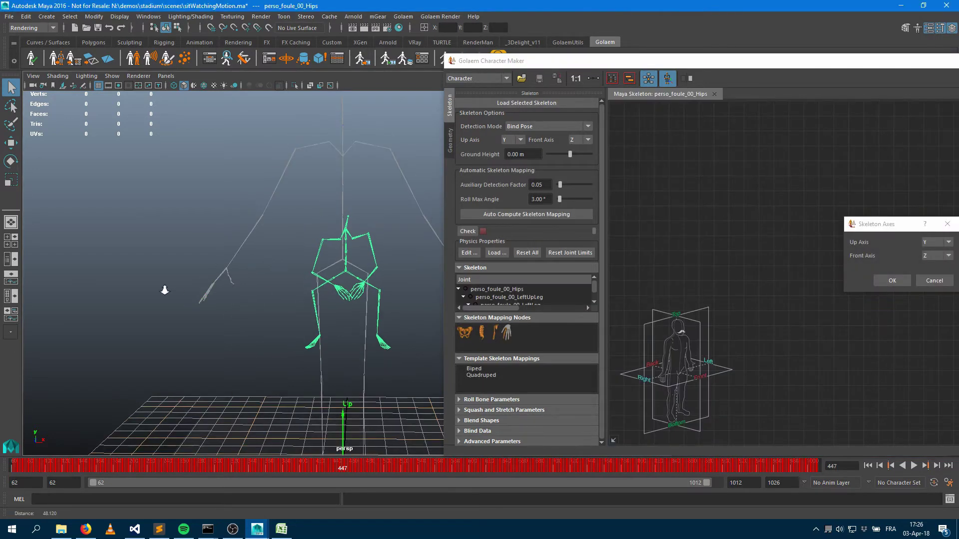
{"action": "left_click_drag", "start_coordinate": [295, 275], "coordinate": [303, 340], "text": "alt"}
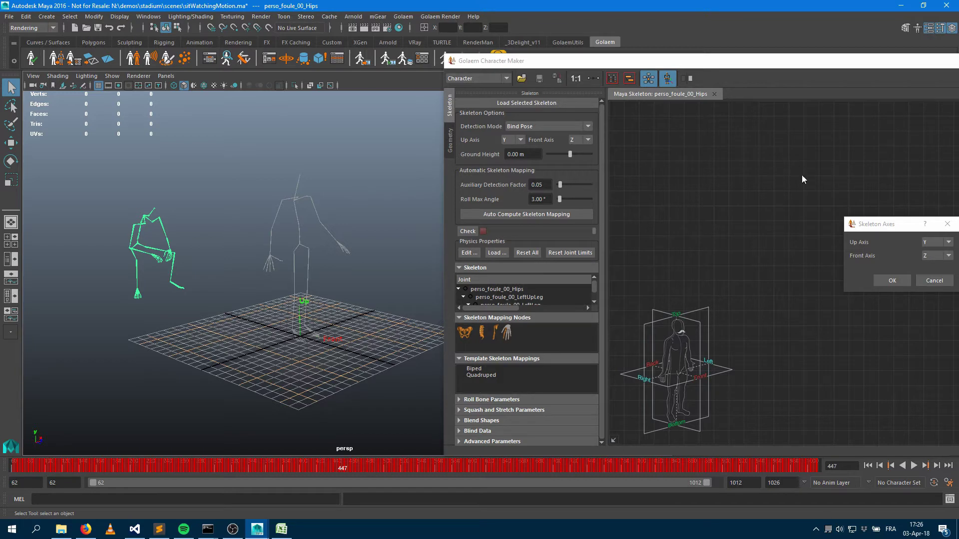
{"action": "left_click_drag", "start_coordinate": [885, 231], "coordinate": [788, 212]}
{"action": "left_click", "coordinate": [804, 266]}
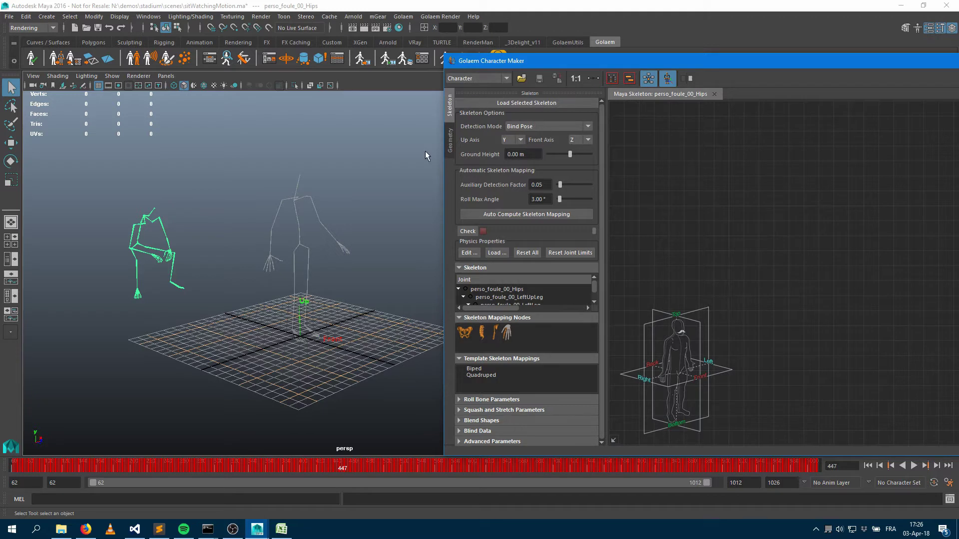
Set the skeleton detection mode to Joint Orient and view the resulting pose in the scene
{"action": "left_click", "coordinate": [532, 127]}
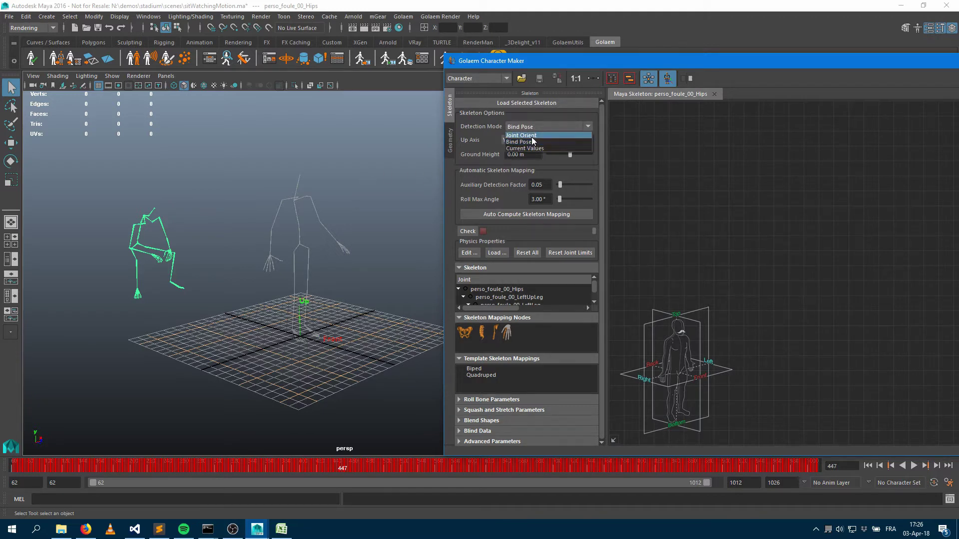
{"action": "left_click", "coordinate": [532, 140]}
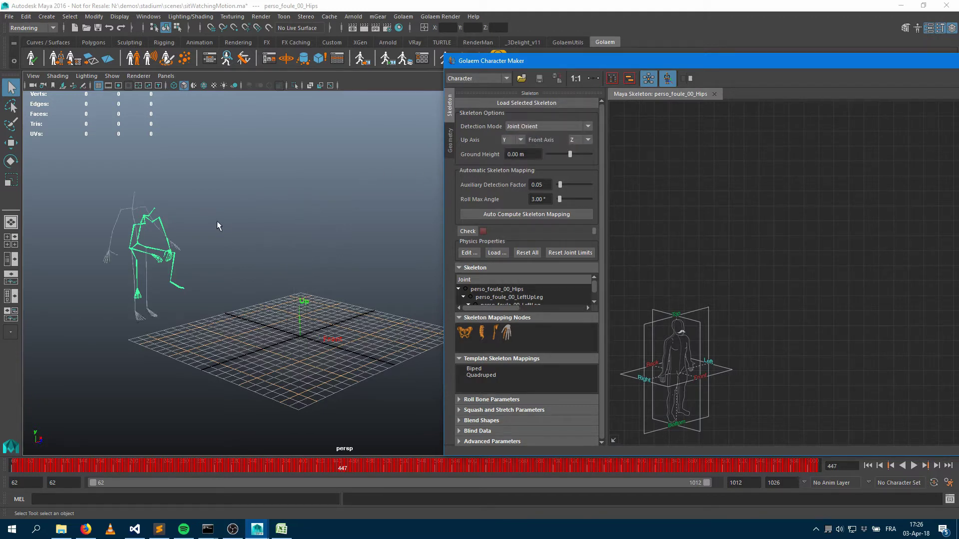
{"action": "left_click_drag", "start_coordinate": [220, 259], "coordinate": [185, 254], "text": "alt"}
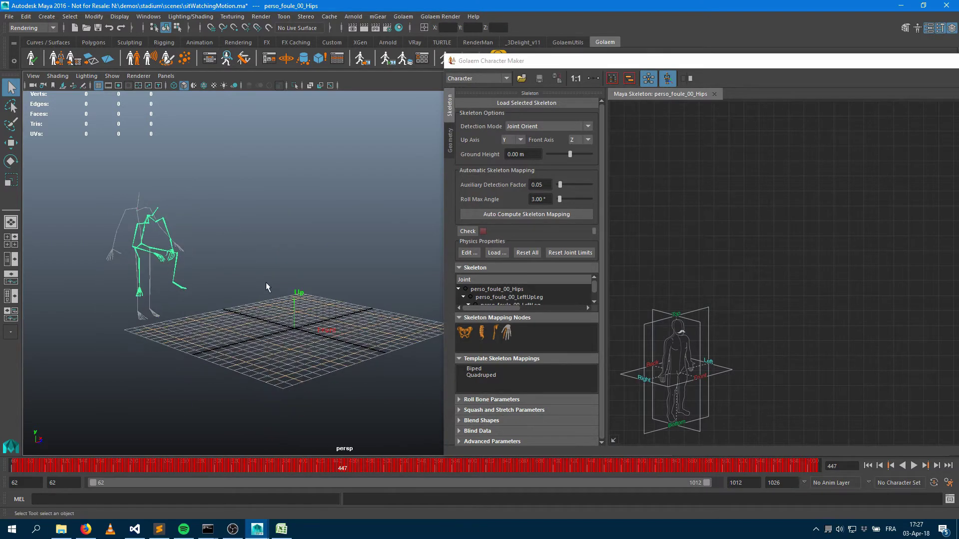
Set the skeleton detection mode to Bind Pose and compare its pose with the animated skeleton
{"action": "left_click", "coordinate": [540, 128]}
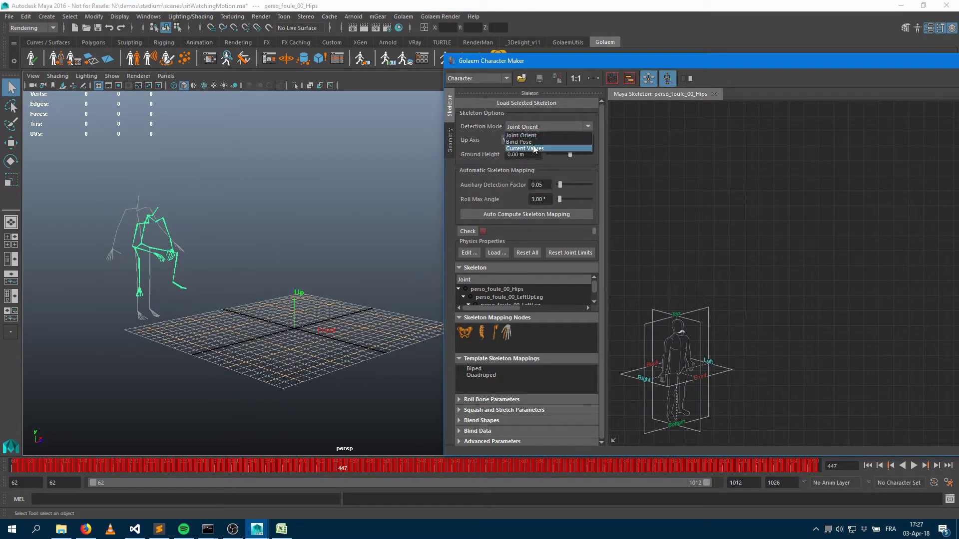
{"action": "left_click", "coordinate": [532, 145]}
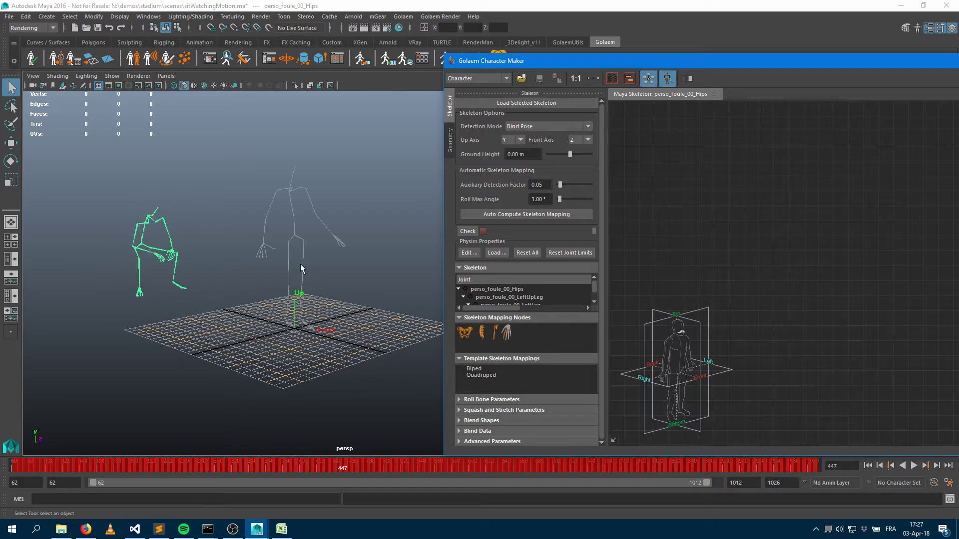
{"action": "mouse_move", "coordinate": [301, 264]}
{"action": "left_mouse_down", "text": "alt"}
{"action": "mouse_move", "coordinate": [420, 265]}
{"action": "mouse_move", "coordinate": [299, 264]}
{"action": "mouse_move", "coordinate": [267, 273]}
{"action": "mouse_move", "coordinate": [305, 280]}
{"action": "left_mouse_up", "text": "alt"}
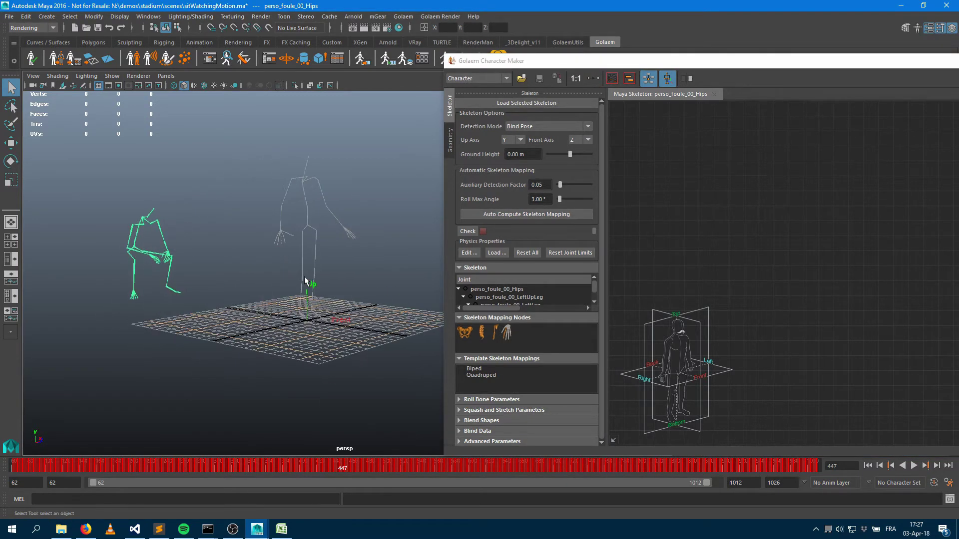
{"action": "left_click_drag", "start_coordinate": [298, 169], "coordinate": [215, 256], "text": "alt"}
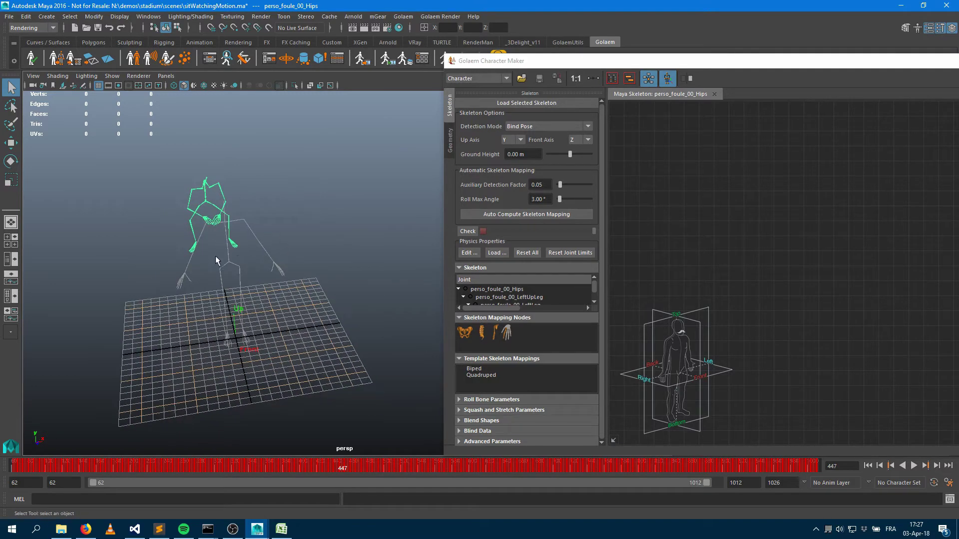
Set the skeleton detection mode to Current Values and view the resulting pose in the scene
{"action": "left_click", "coordinate": [541, 127]}
{"action": "left_click", "coordinate": [532, 148]}
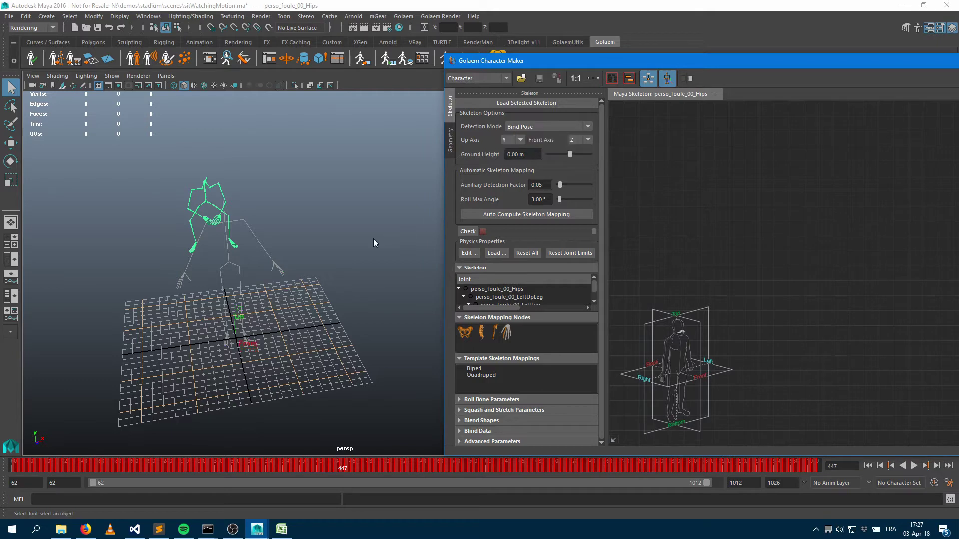
{"action": "left_click_drag", "start_coordinate": [337, 237], "coordinate": [334, 244], "text": "alt"}
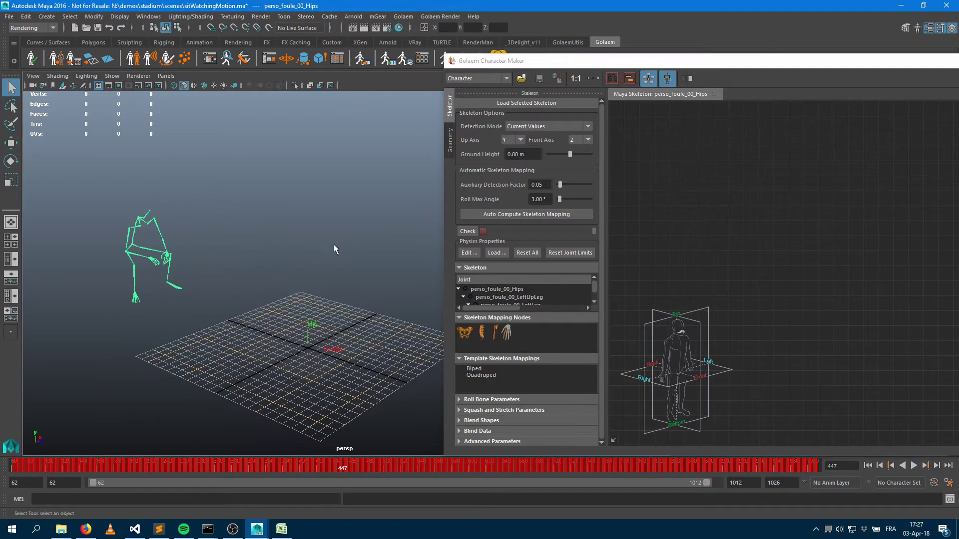
Move characterMakerLocator1 about 7 cm along X so the detected skeleton stands beside the animated one
{"action": "left_click_drag", "start_coordinate": [592, 61], "coordinate": [825, 79]}
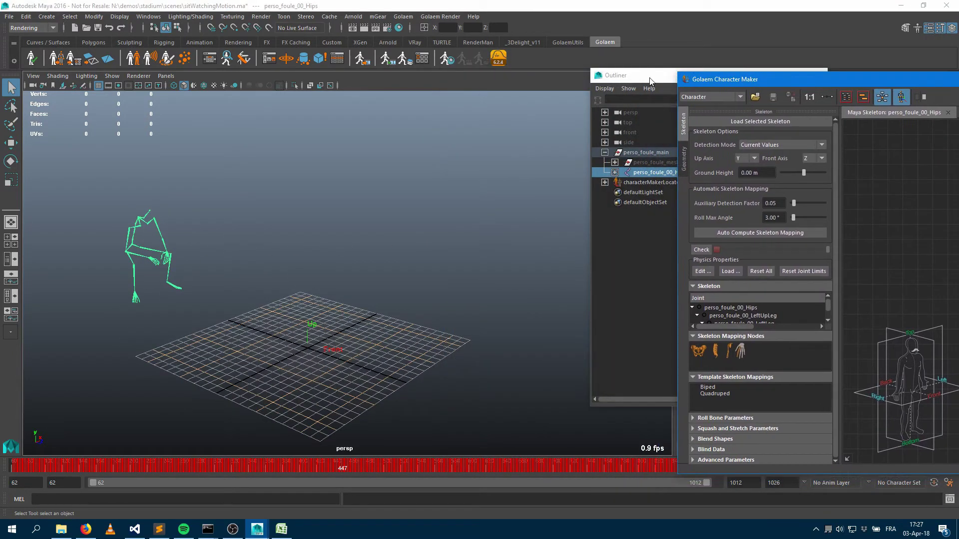
{"action": "left_click", "coordinate": [657, 195]}
{"action": "left_click", "coordinate": [653, 183]}
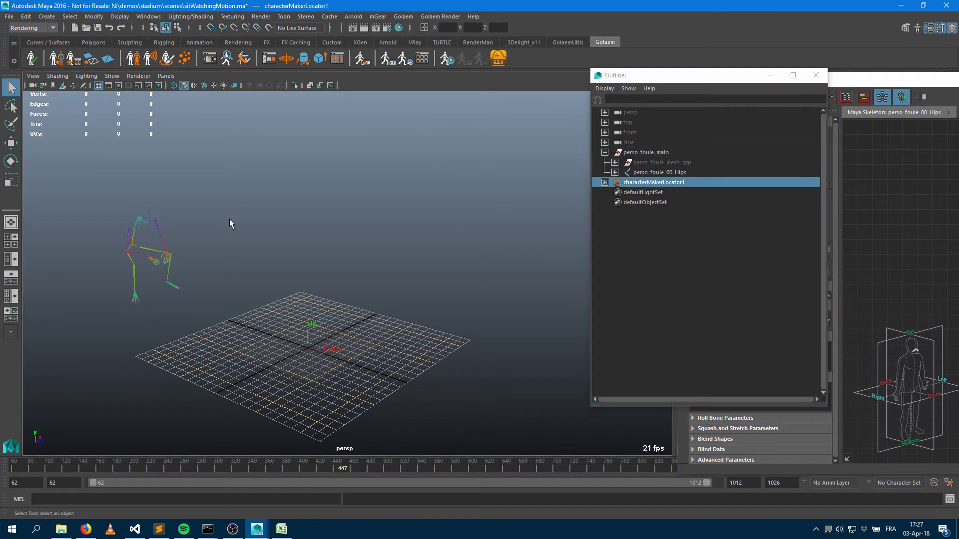
{"action": "key", "text": "w"}
{"action": "left_click_drag", "start_coordinate": [319, 335], "coordinate": [349, 326], "text": "alt"}
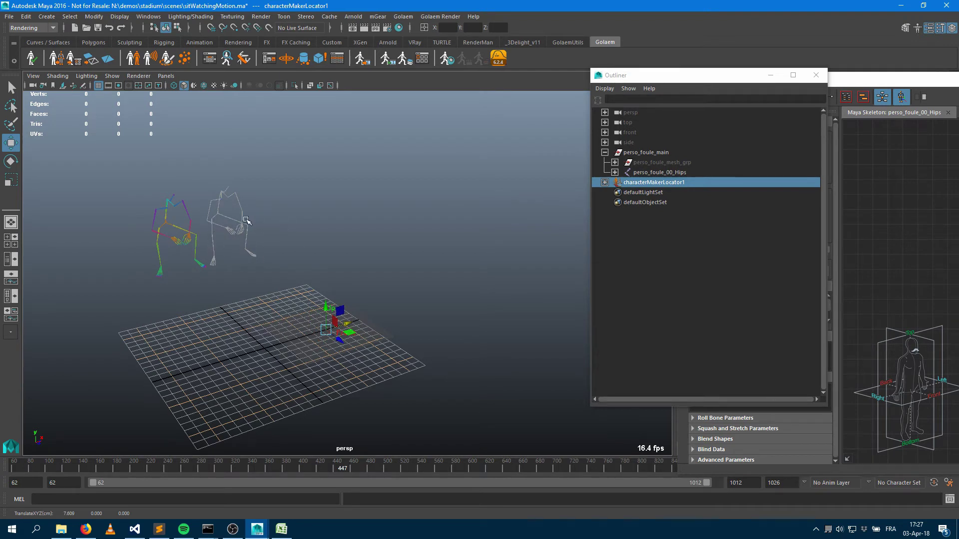
Set the detection mode to Bind Pose and maximize the Character Maker window
{"action": "left_click", "coordinate": [854, 84]}
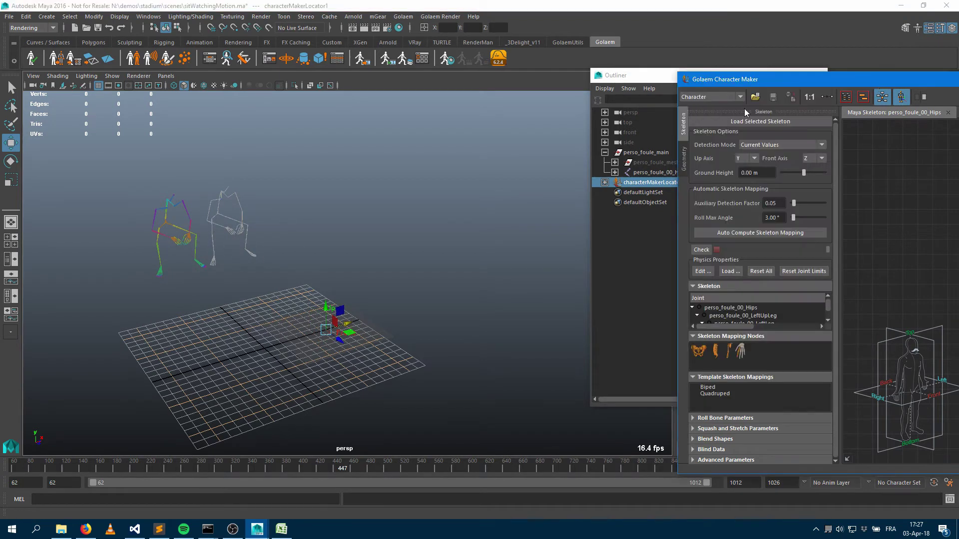
{"action": "left_click", "coordinate": [762, 145]}
{"action": "left_click", "coordinate": [749, 156]}
{"action": "left_click_drag", "start_coordinate": [314, 314], "coordinate": [288, 302], "text": "alt"}
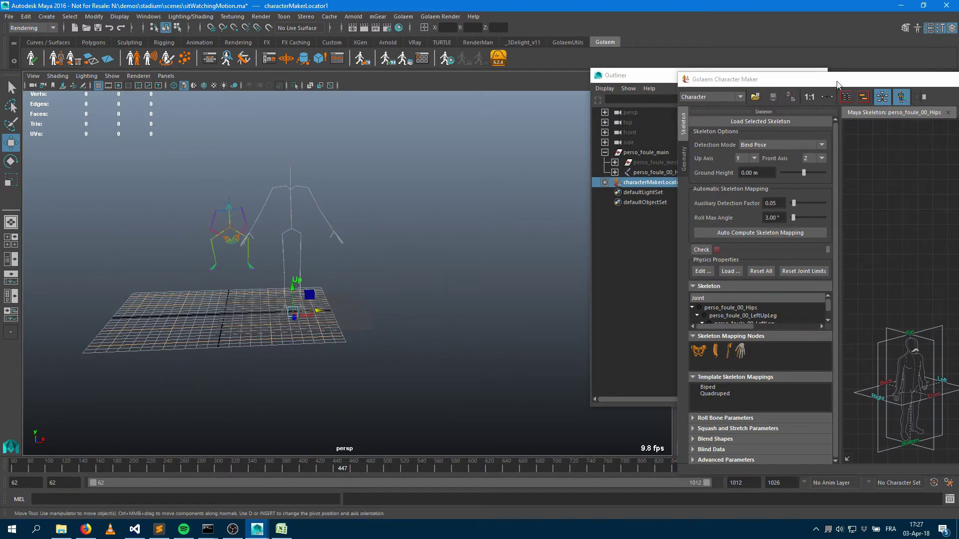
{"action": "left_click_drag", "start_coordinate": [830, 81], "coordinate": [170, 45]}
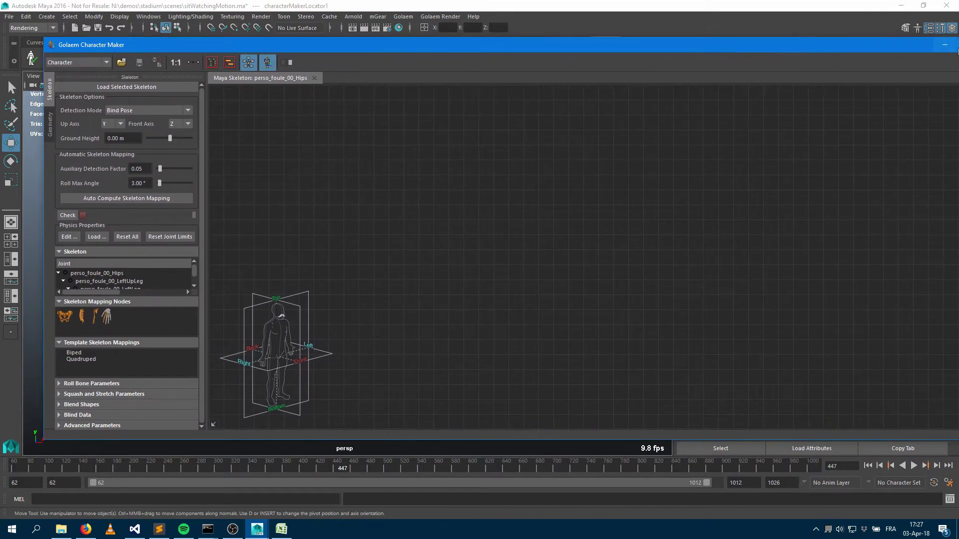
{"action": "left_click", "coordinate": [942, 42]}
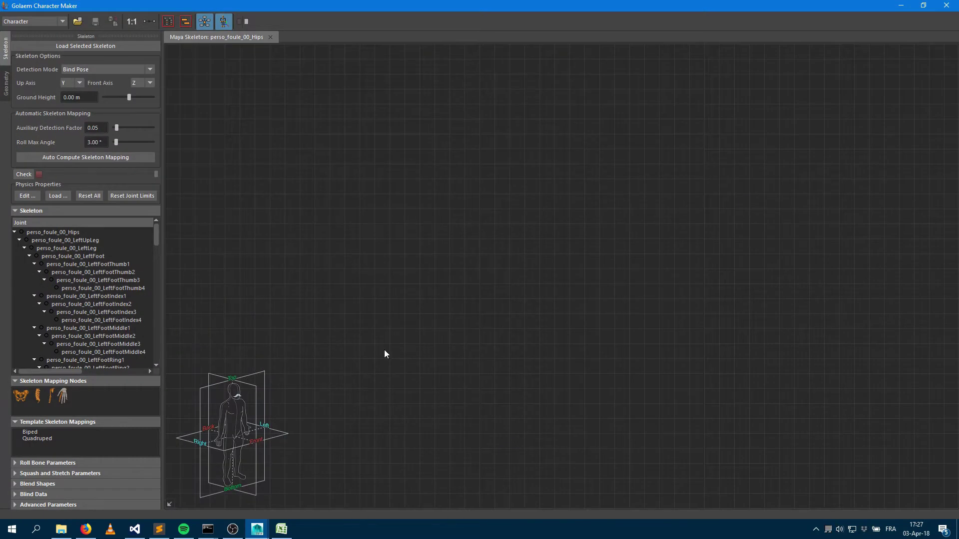
Automatically compute the skeleton mapping with an auxiliary detection factor of 0.05 and a roll max angle of 3°
{"action": "left_click", "coordinate": [79, 159]}
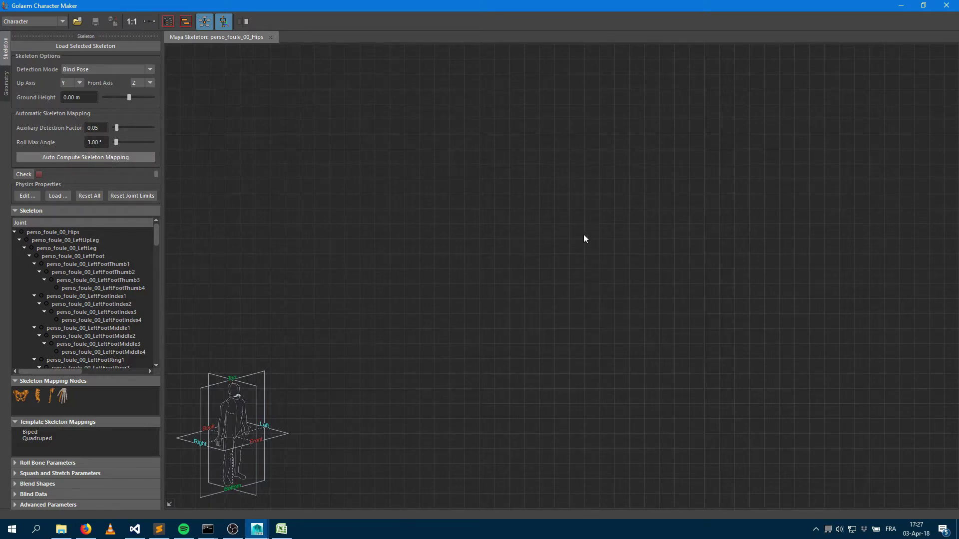
{"action": "scroll", "coordinate": [589, 257], "scroll_direction": "up", "scroll_amount": 5}
{"action": "middle_click_drag", "start_coordinate": [696, 242], "coordinate": [722, 374]}
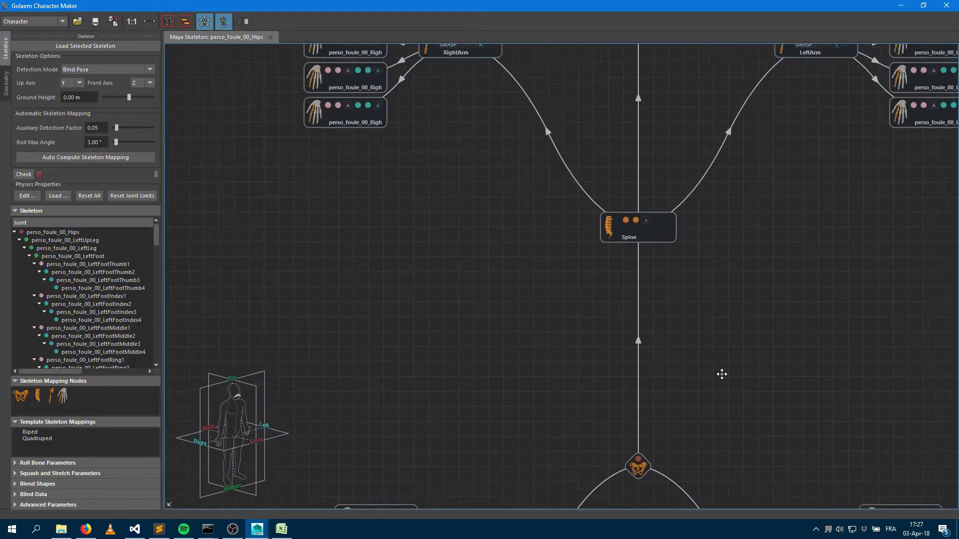
Move the pelvis, leg and toe mapping nodes together up closer to the Spine node
{"action": "scroll", "coordinate": [729, 355], "scroll_direction": "down", "scroll_amount": 5}
{"action": "left_click_drag", "start_coordinate": [363, 204], "coordinate": [936, 491]}
{"action": "left_click_drag", "start_coordinate": [648, 272], "coordinate": [642, 107]}
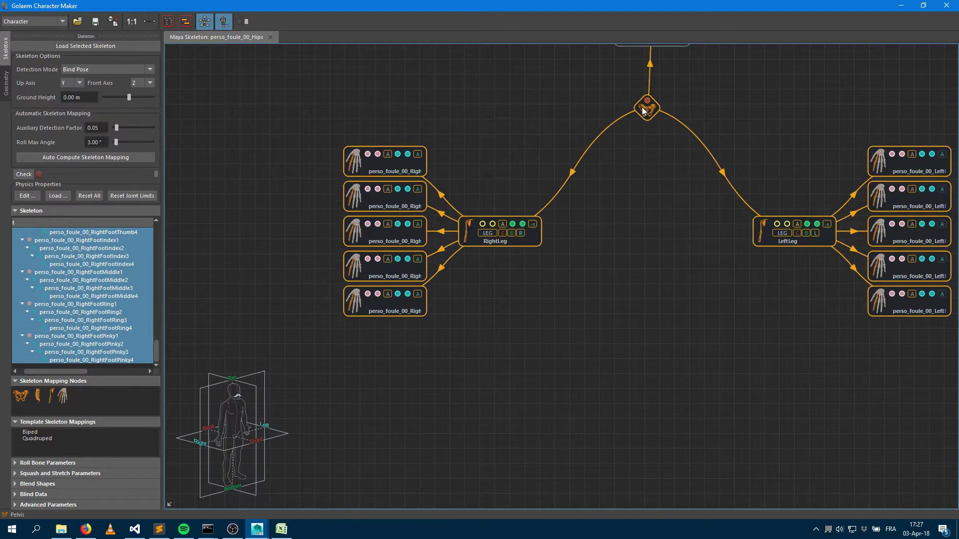
{"action": "left_click", "coordinate": [657, 234]}
{"action": "scroll", "coordinate": [658, 233], "scroll_direction": "up", "scroll_amount": 4}
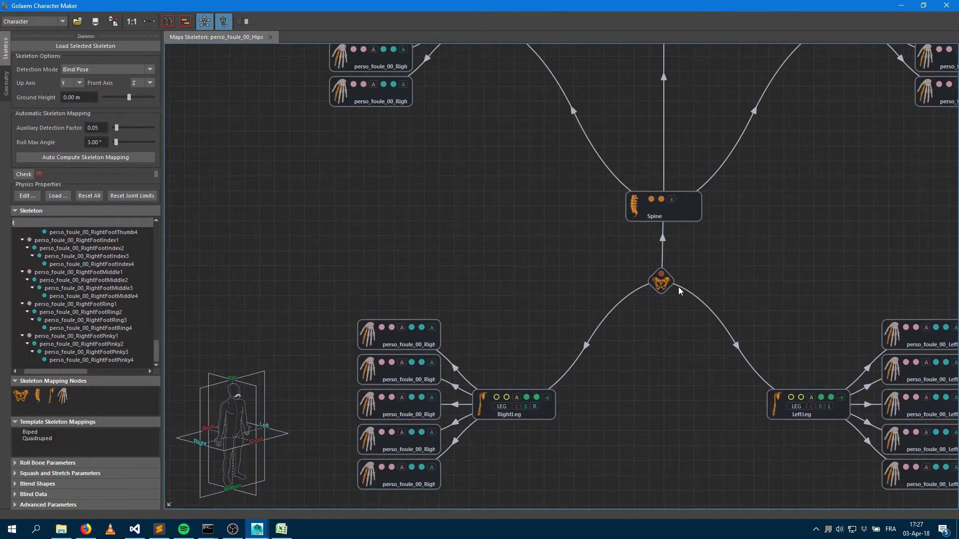
Examine which skeleton joints belong to the Pelvis, Spine and RightLeg mapping nodes
{"action": "left_click", "coordinate": [662, 288]}
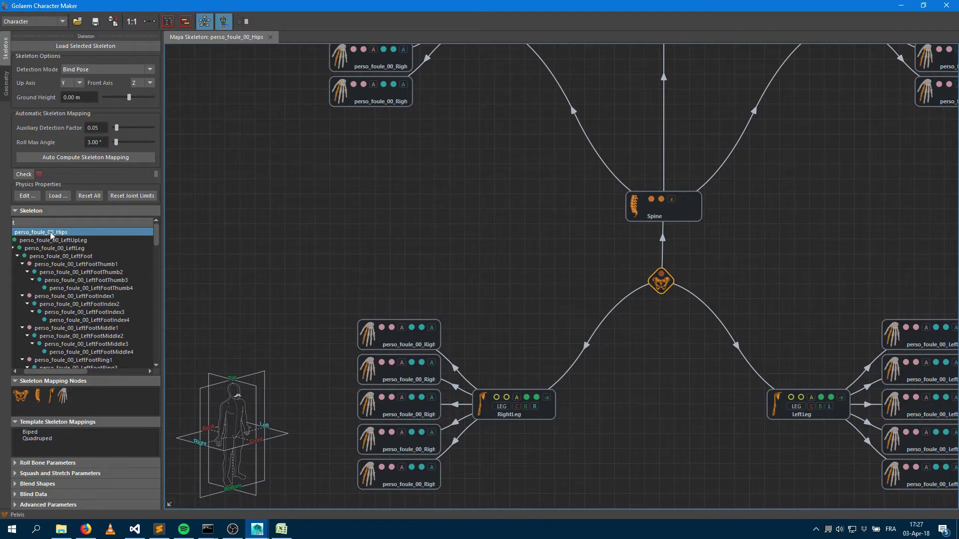
{"action": "left_click", "coordinate": [639, 210]}
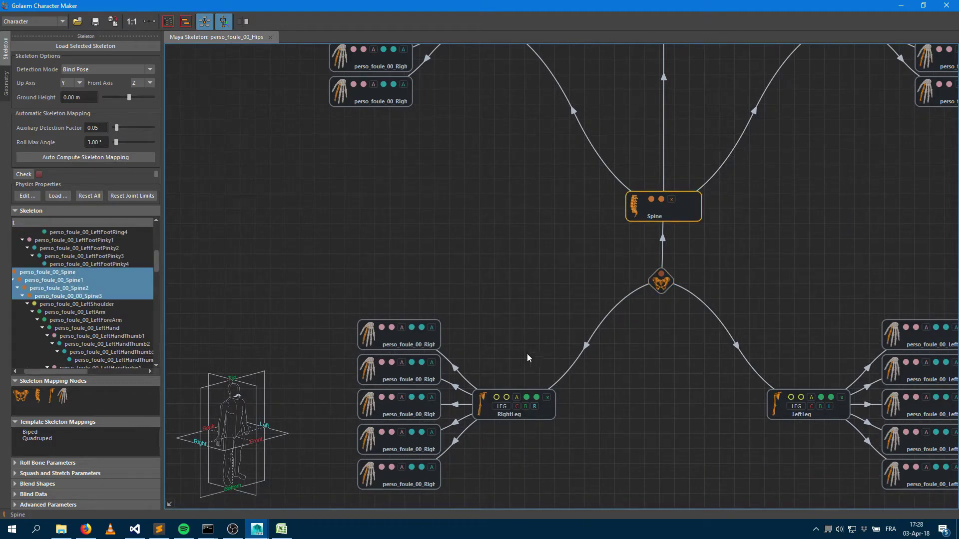
{"action": "left_click", "coordinate": [551, 416]}
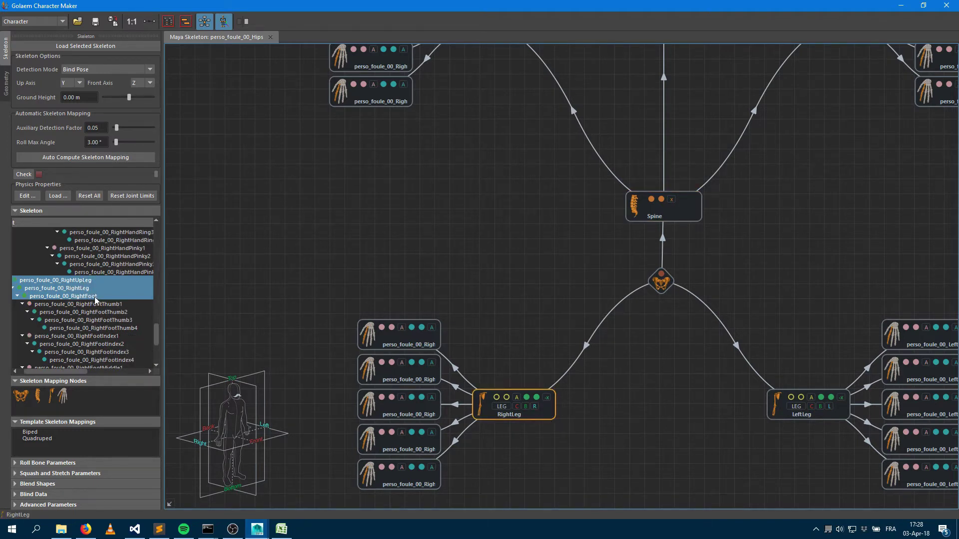
Delete the right foot's toe nodes and all other nodes from the skeleton mapping graph
{"action": "middle_click_drag", "start_coordinate": [387, 269], "coordinate": [460, 149]}
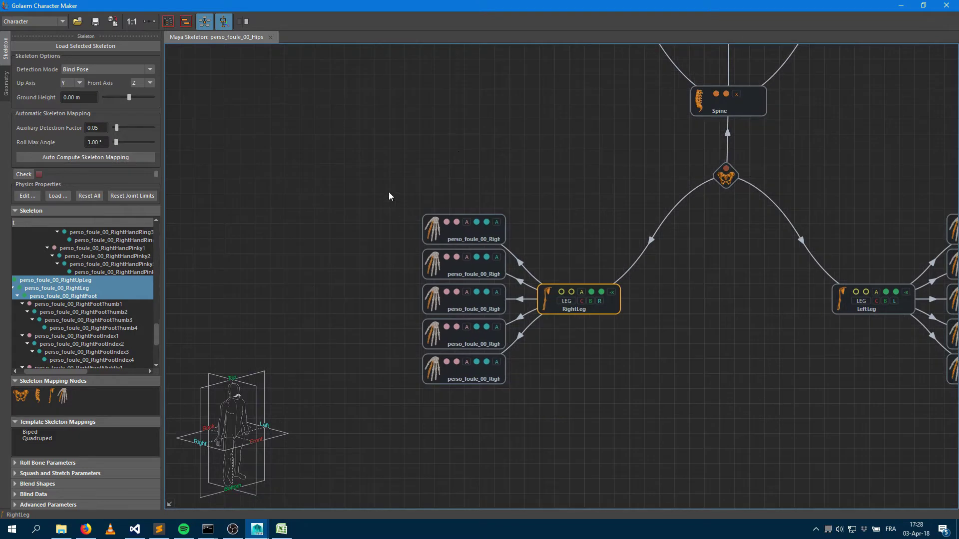
{"action": "left_click_drag", "start_coordinate": [391, 196], "coordinate": [492, 413]}
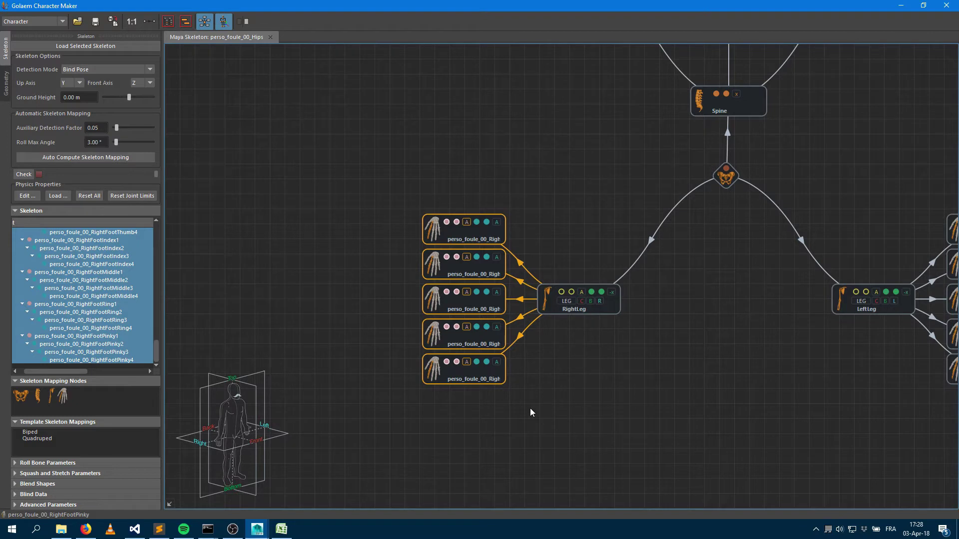
{"action": "key", "text": "Delete"}
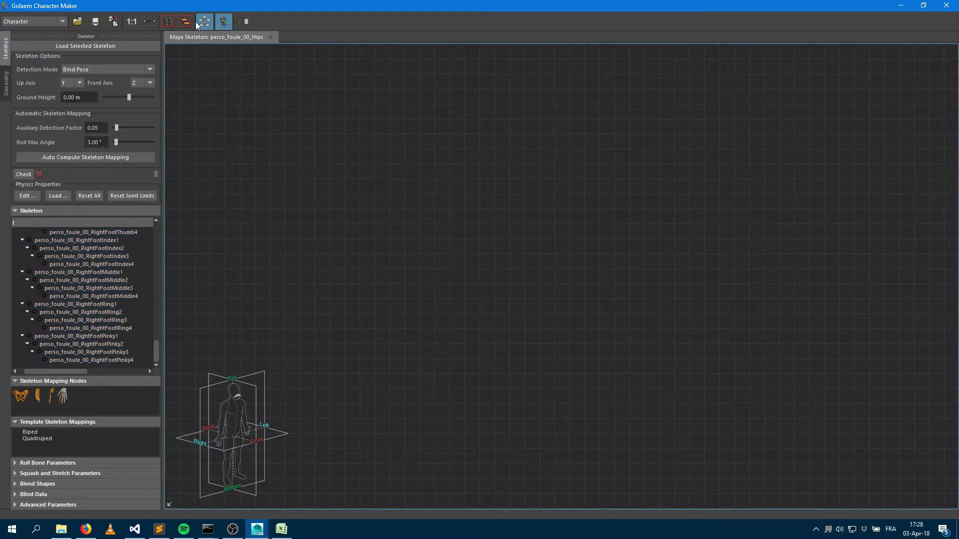
Lay out the skeleton mapping graph automatically and delete the five toe nodes attached to LeftLeg
{"action": "left_click", "coordinate": [168, 21]}
{"action": "left_click_drag", "start_coordinate": [722, 354], "coordinate": [774, 492]}
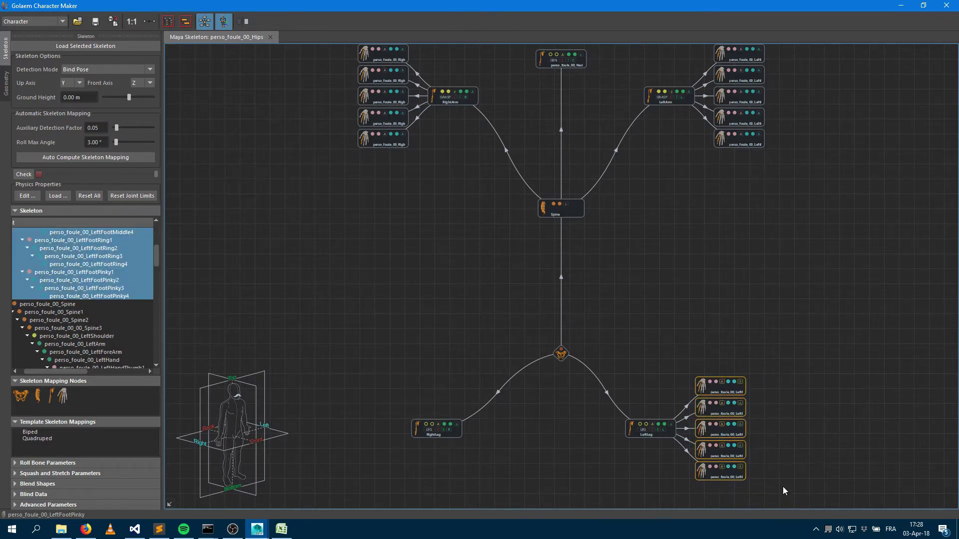
{"action": "key", "text": "Delete"}
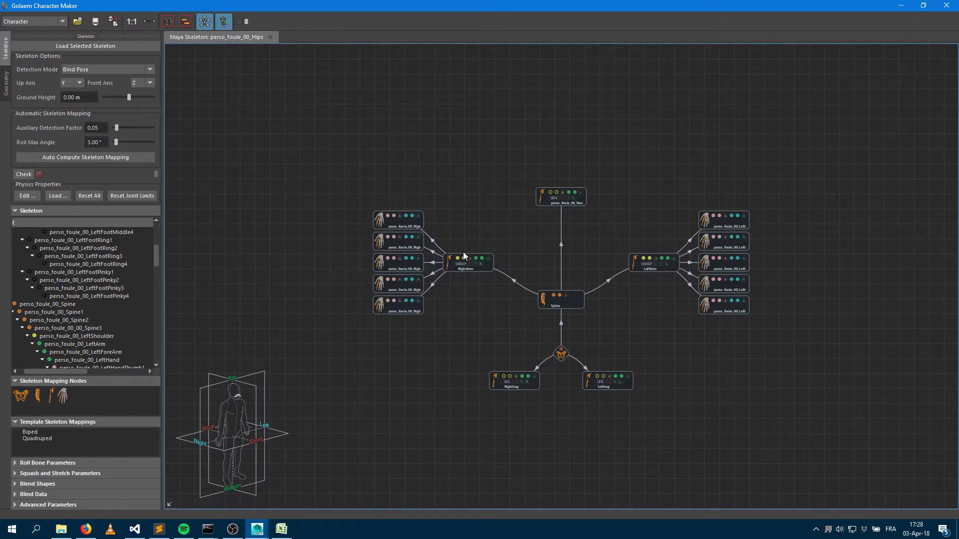
Run the skeleton mapping check motion on the Maya skeleton, pause it, and examine how the right hand's fingers bend
{"action": "left_click", "coordinate": [489, 269]}
{"action": "left_click_drag", "start_coordinate": [198, 7], "coordinate": [621, 15]}
{"action": "left_click_drag", "start_coordinate": [325, 256], "coordinate": [364, 274], "text": "alt"}
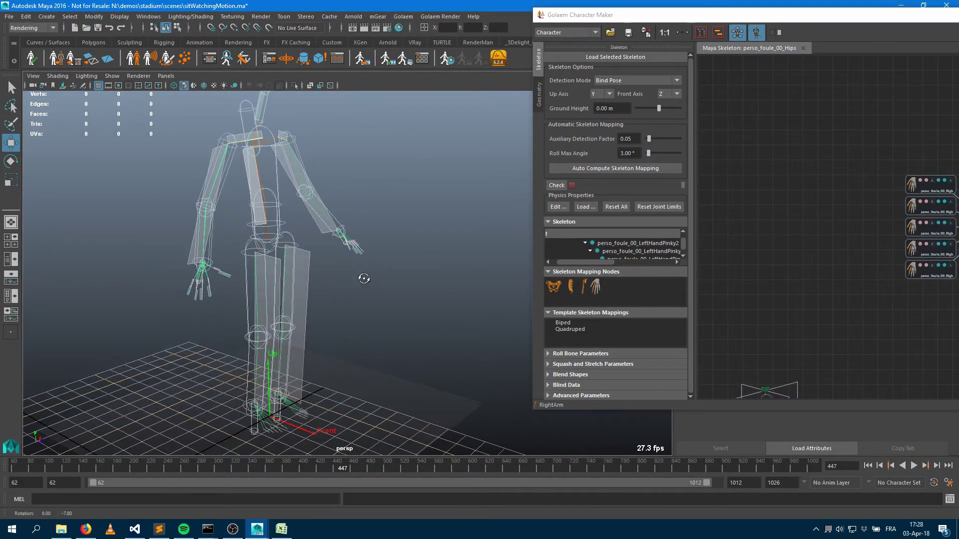
{"action": "left_click", "coordinate": [559, 188]}
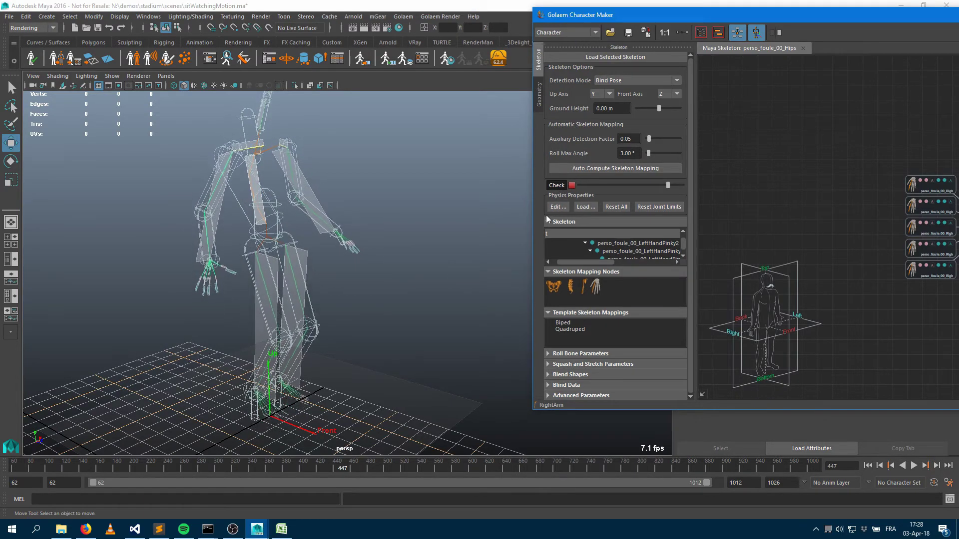
{"action": "left_click", "coordinate": [571, 186]}
{"action": "left_click_drag", "start_coordinate": [300, 250], "coordinate": [355, 267], "text": "alt"}
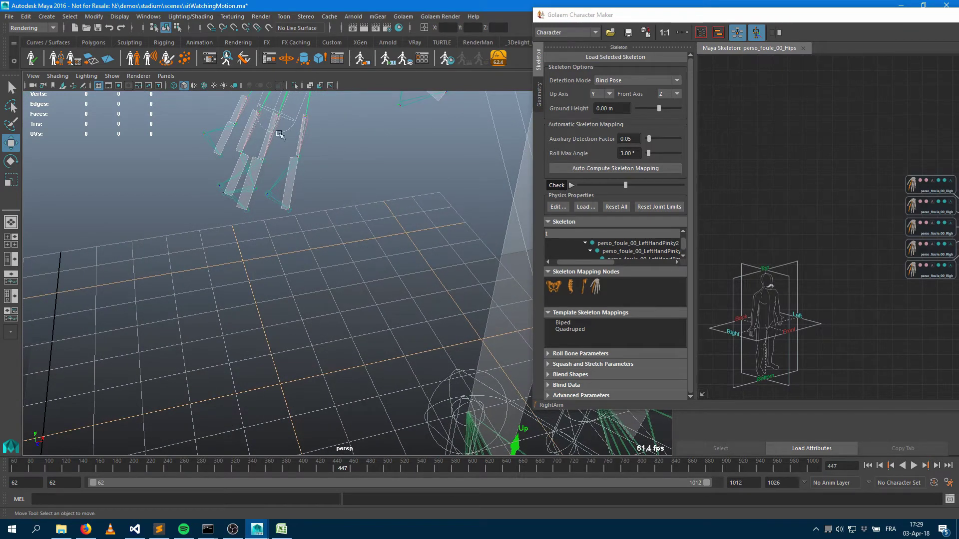
{"action": "left_click_drag", "start_coordinate": [256, 173], "coordinate": [377, 188], "text": "alt"}
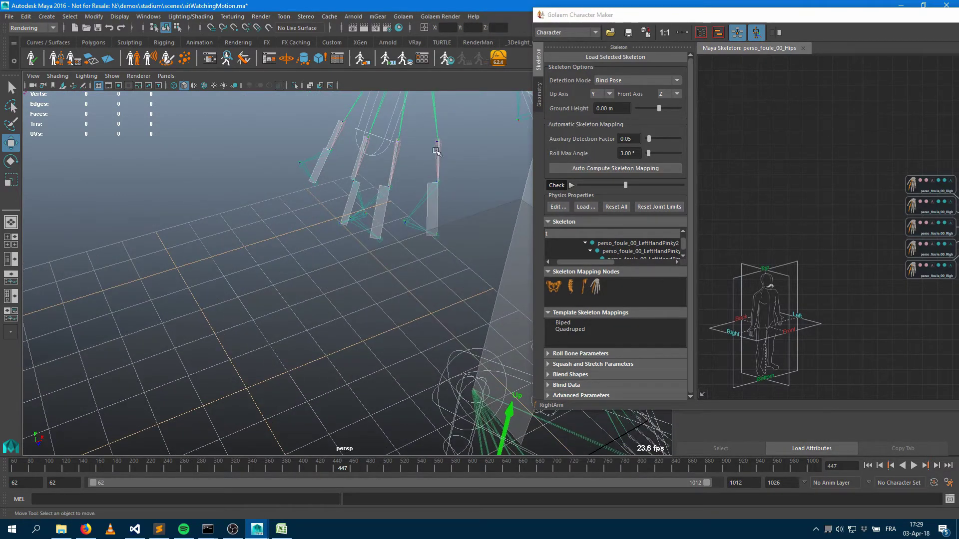
Examine which auxiliary and extension bones the perso_foule_00_RightHandPinky node uses, comparing them with the finger in the Maya viewport
{"action": "left_click", "coordinate": [944, 191]}
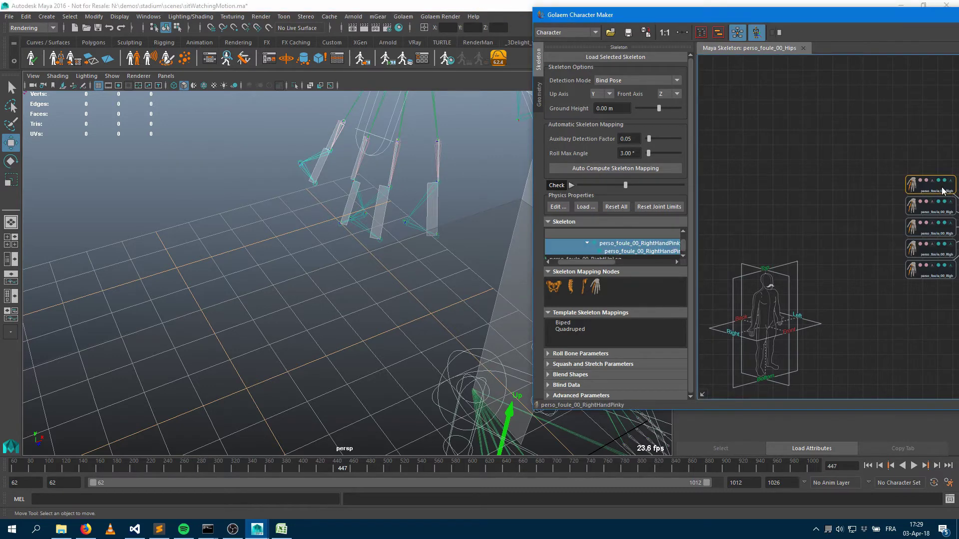
{"action": "left_click_drag", "start_coordinate": [854, 15], "coordinate": [487, 56]}
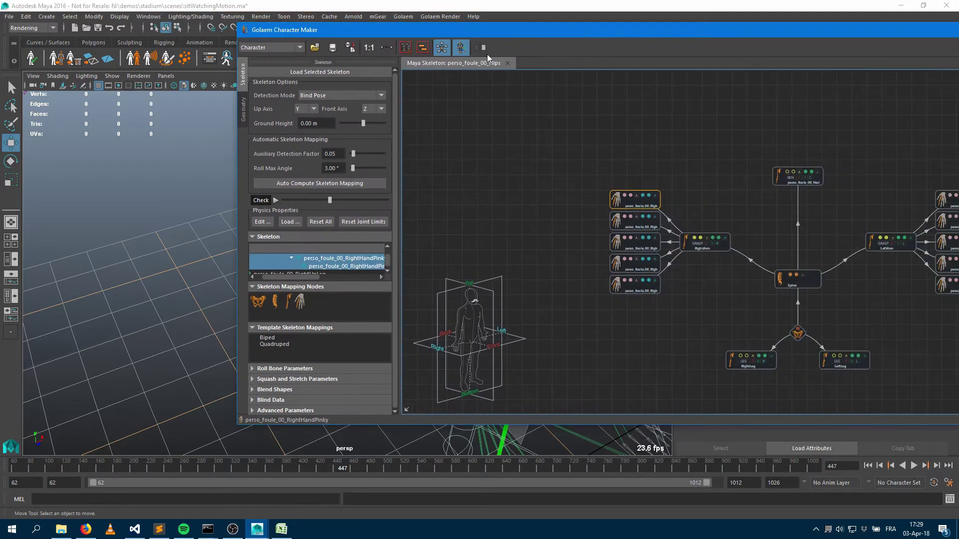
{"action": "left_click", "coordinate": [574, 215]}
{"action": "scroll", "coordinate": [574, 216], "scroll_direction": "up", "scroll_amount": 3}
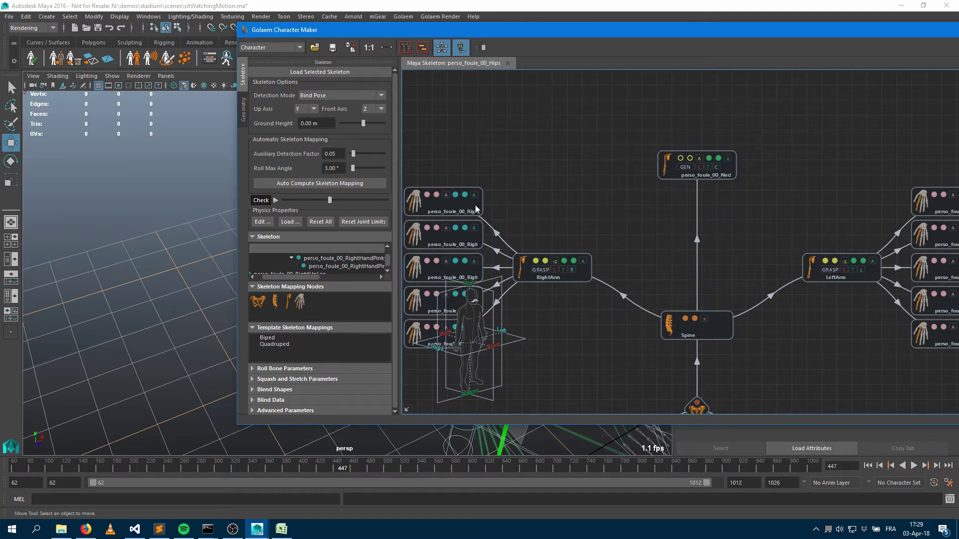
{"action": "left_click", "coordinate": [475, 201]}
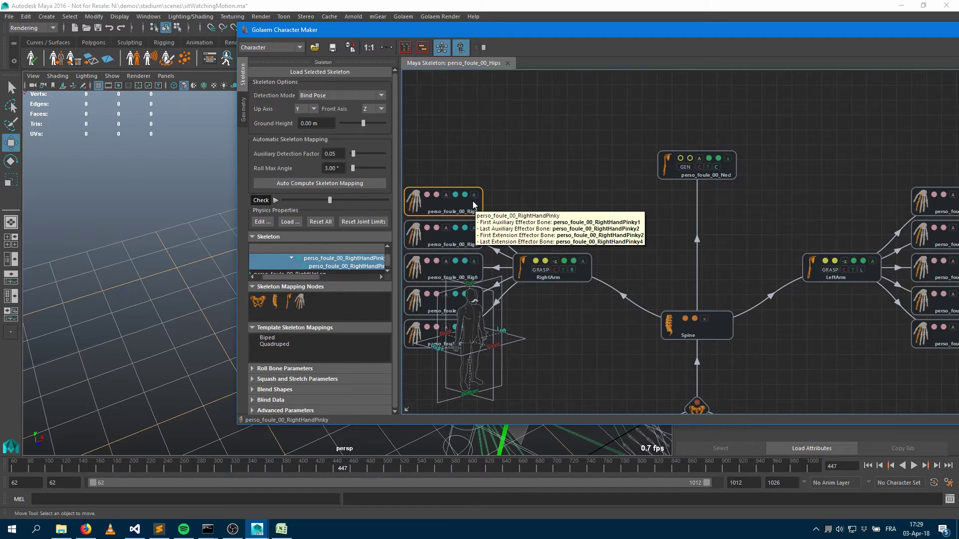
{"action": "left_click_drag", "start_coordinate": [410, 30], "coordinate": [672, 29]}
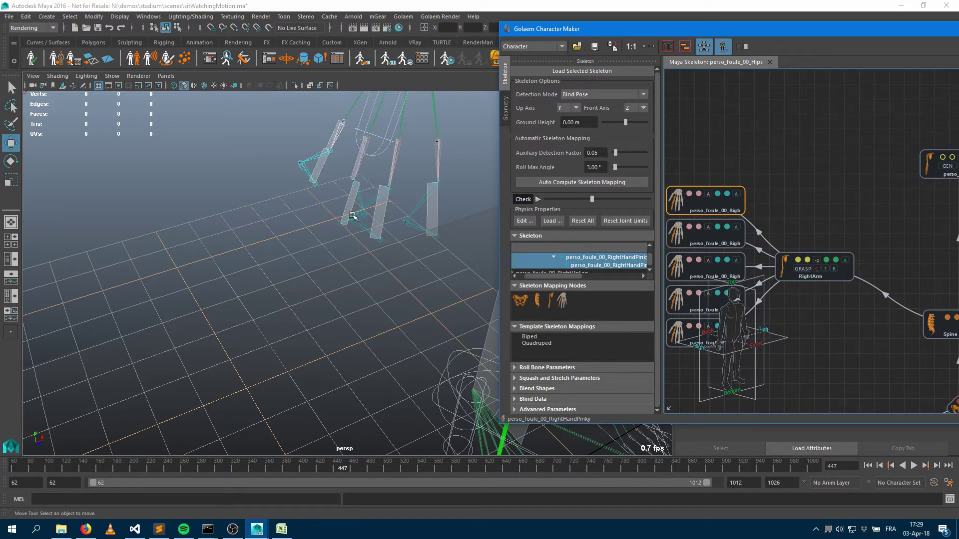
Try the Remap EXT => AUX+EXT operation on the right hand's pinky node
{"action": "right_click", "coordinate": [734, 206]}
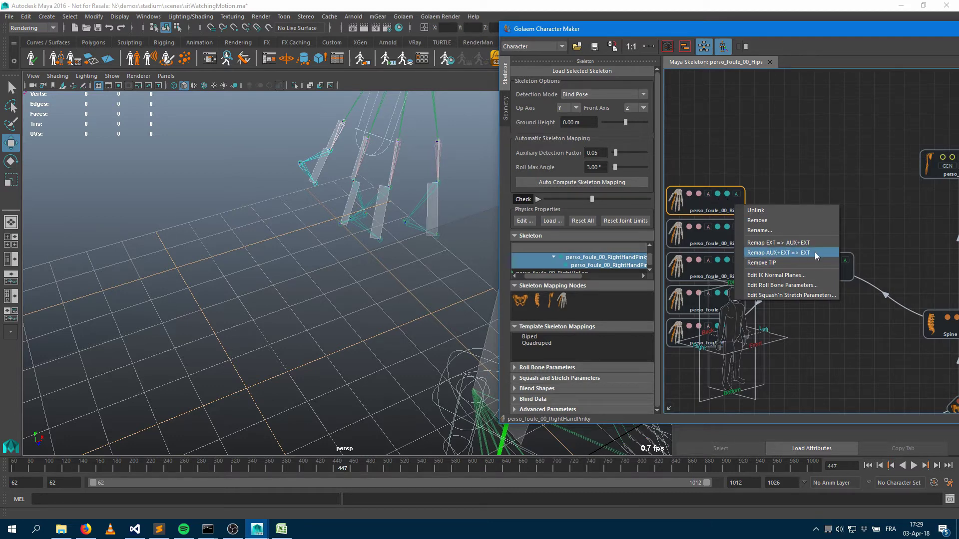
{"action": "right_click", "coordinate": [728, 201]}
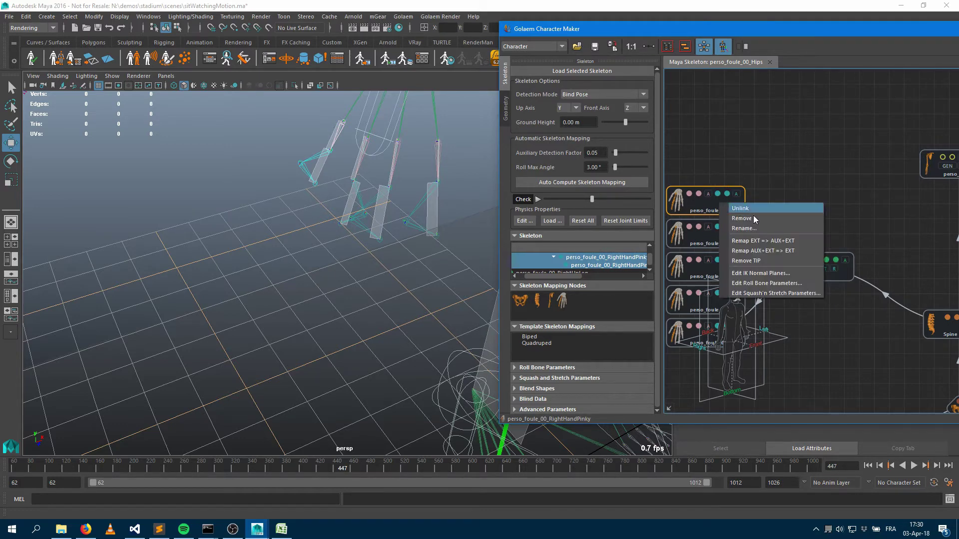
{"action": "left_click", "coordinate": [769, 243]}
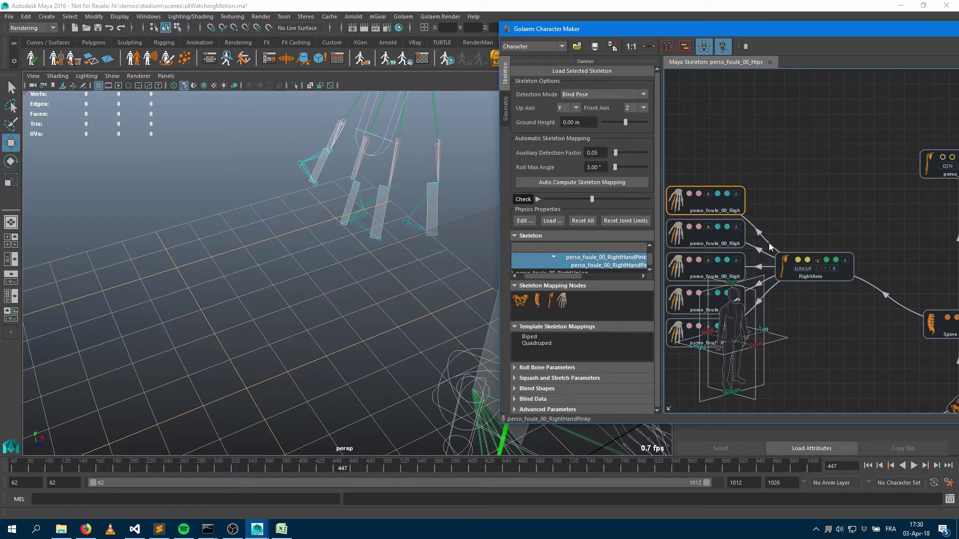
Recompute the skeleton mapping automatically and lay out the resulting graph
{"action": "right_click", "coordinate": [720, 205]}
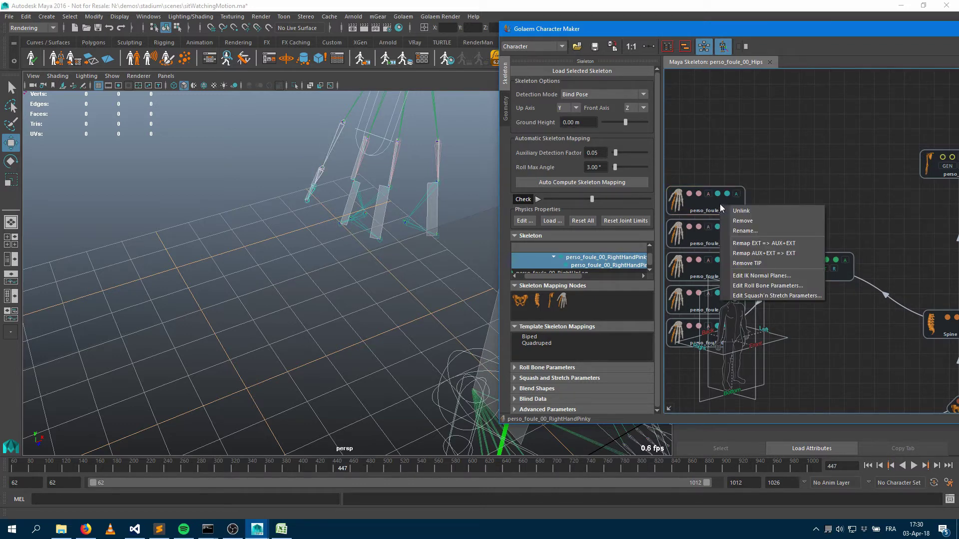
{"action": "left_click", "coordinate": [586, 183]}
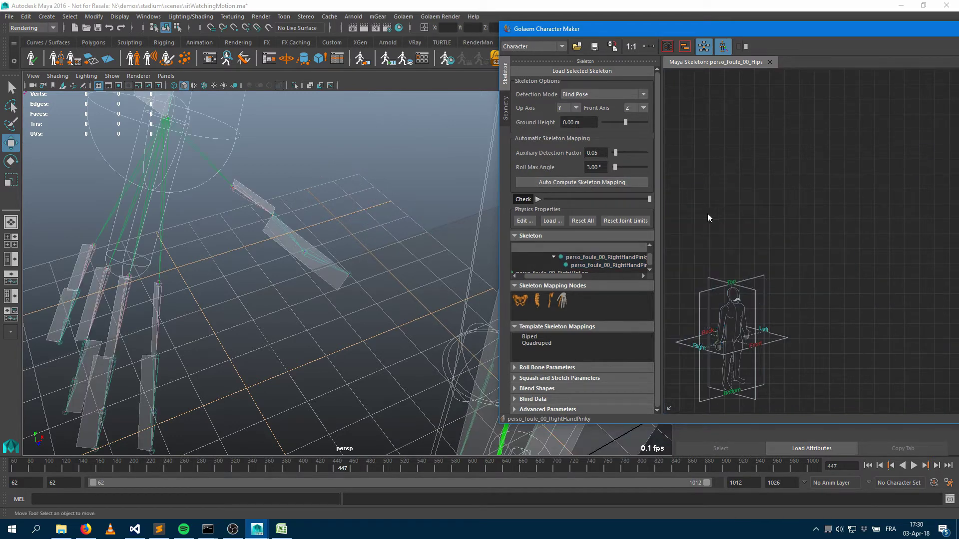
{"action": "left_click", "coordinate": [669, 49]}
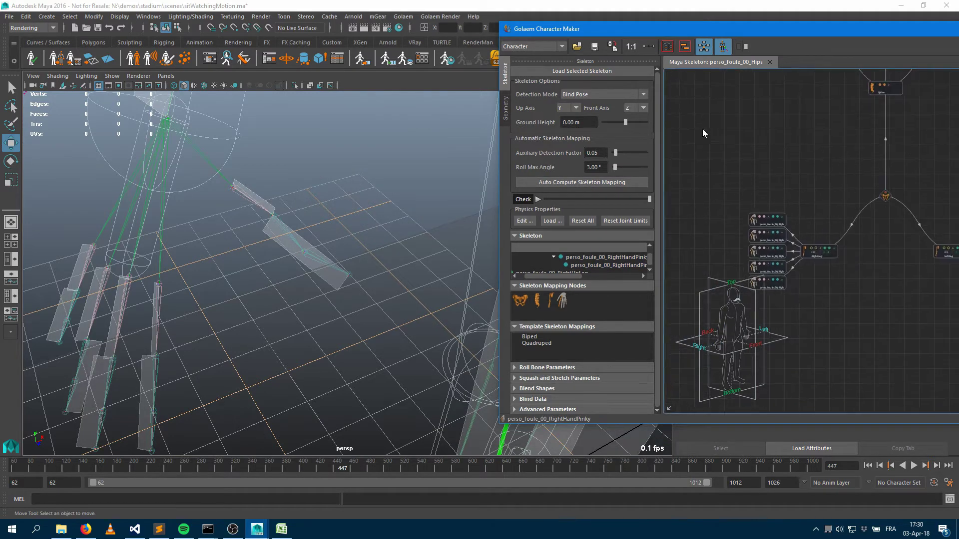
Delete the five toe nodes of the right foot and the five toe nodes of the left foot from the mapping graph
{"action": "left_click_drag", "start_coordinate": [786, 161], "coordinate": [819, 250]}
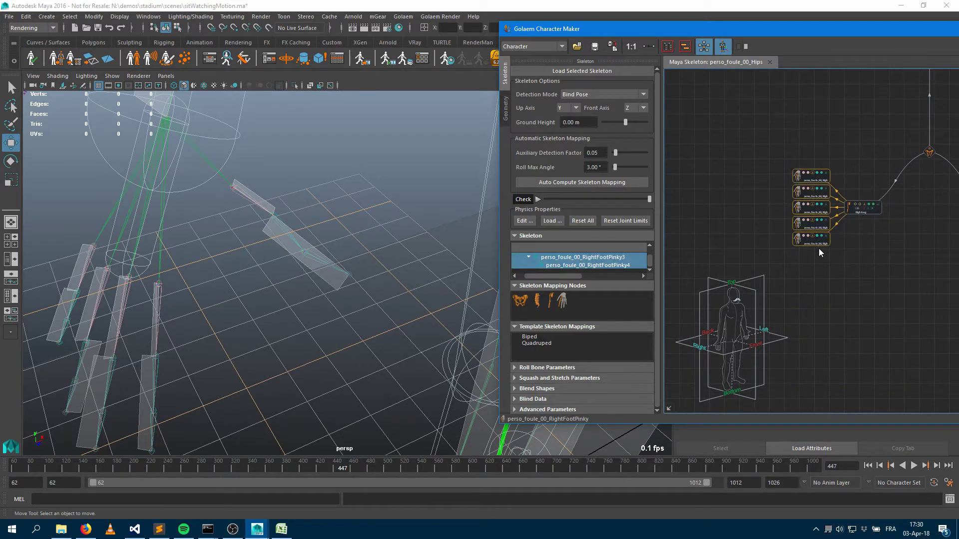
{"action": "left_click", "coordinate": [880, 275]}
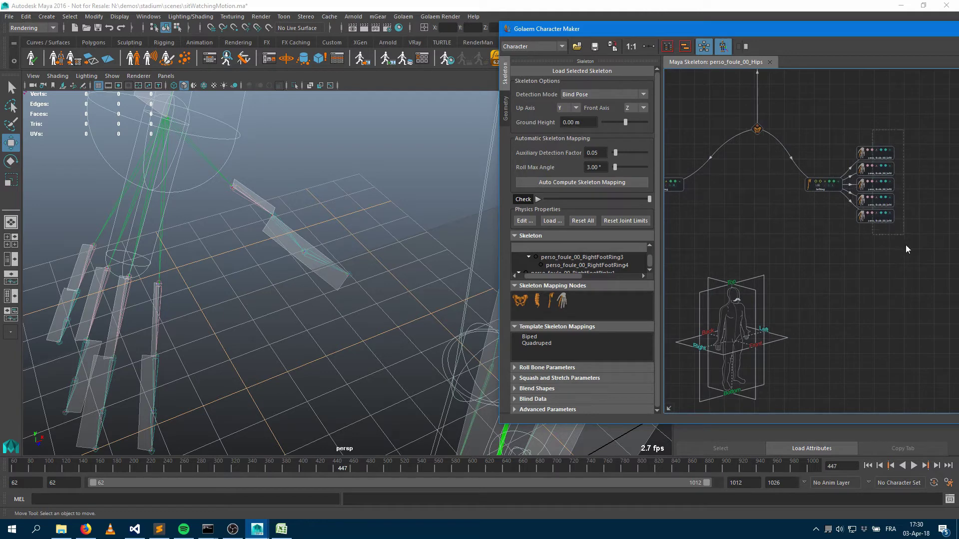
{"action": "left_click_drag", "start_coordinate": [906, 246], "coordinate": [909, 260]}
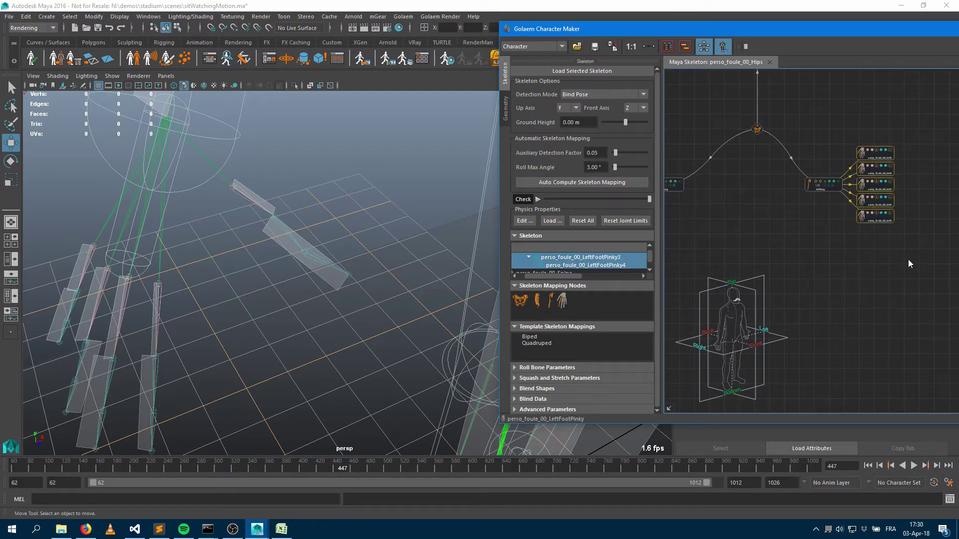
{"action": "left_click", "coordinate": [751, 210]}
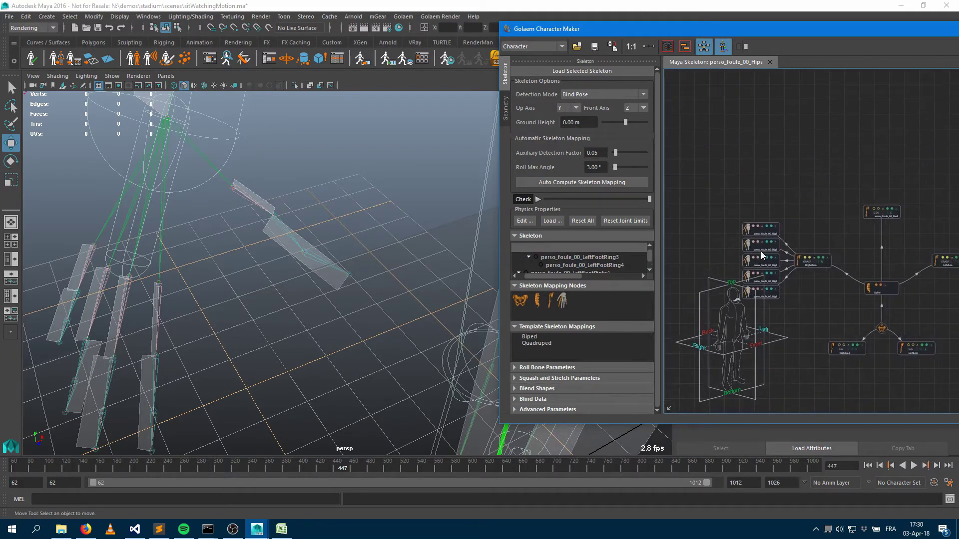
Remap all five right-hand finger nodes, from pinky to thumb, with AUX+EXT => EXT
{"action": "scroll", "coordinate": [808, 181], "scroll_direction": "up", "scroll_amount": 4}
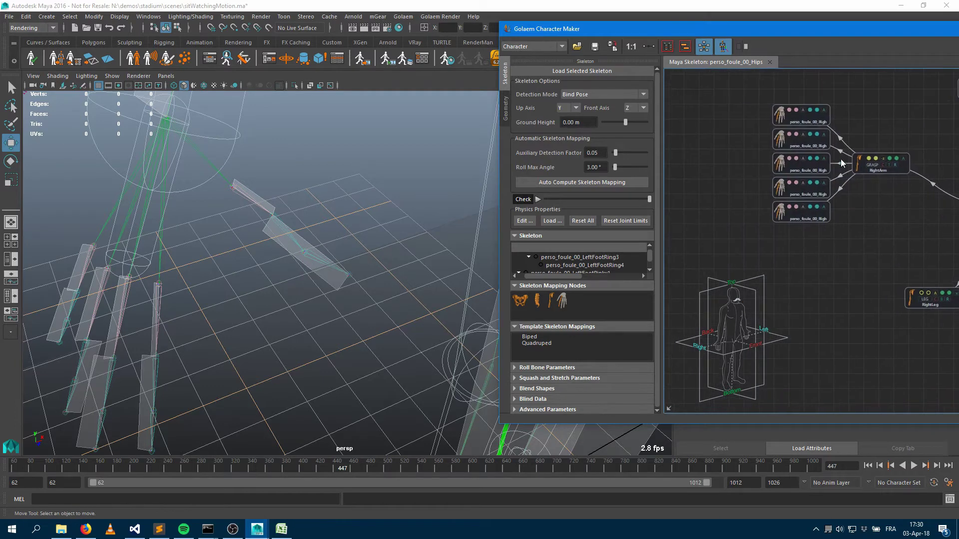
{"action": "right_click", "coordinate": [823, 118]}
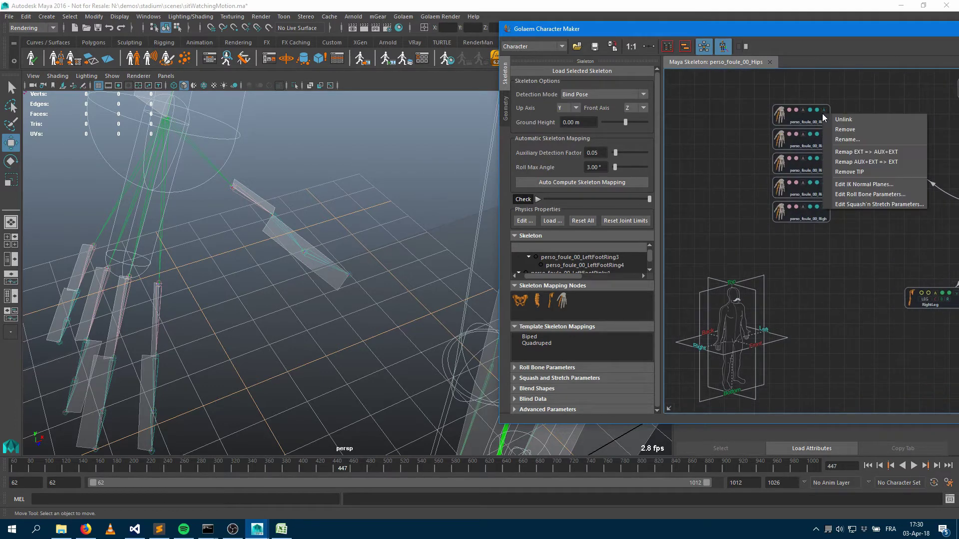
{"action": "left_click", "coordinate": [859, 166]}
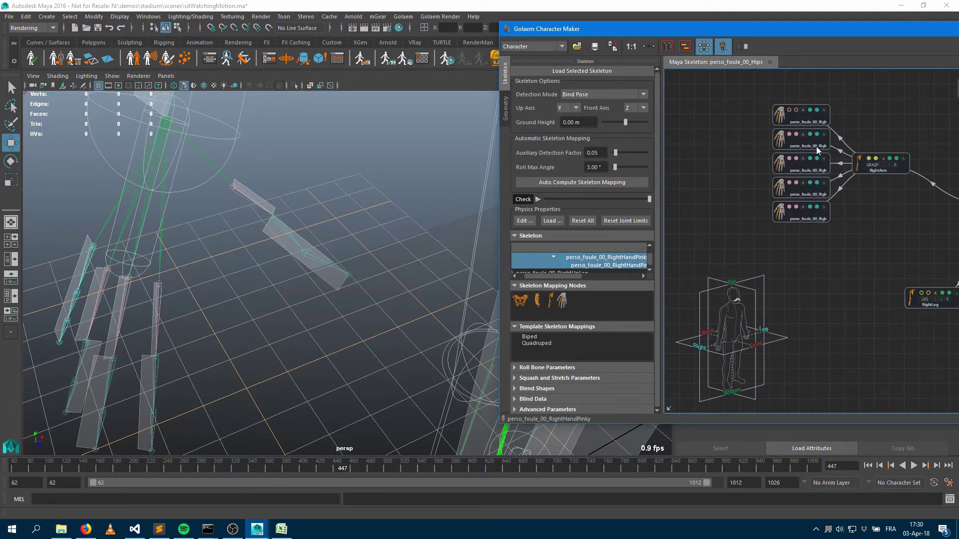
{"action": "right_click", "coordinate": [823, 143]}
{"action": "left_click", "coordinate": [864, 186]}
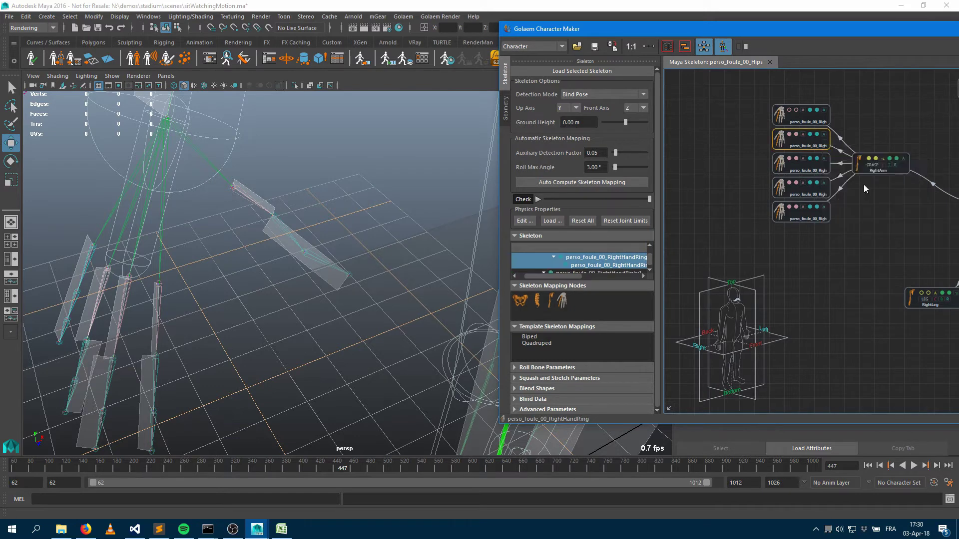
{"action": "right_click", "coordinate": [821, 166]}
{"action": "left_click", "coordinate": [864, 214]}
{"action": "right_click", "coordinate": [819, 191]}
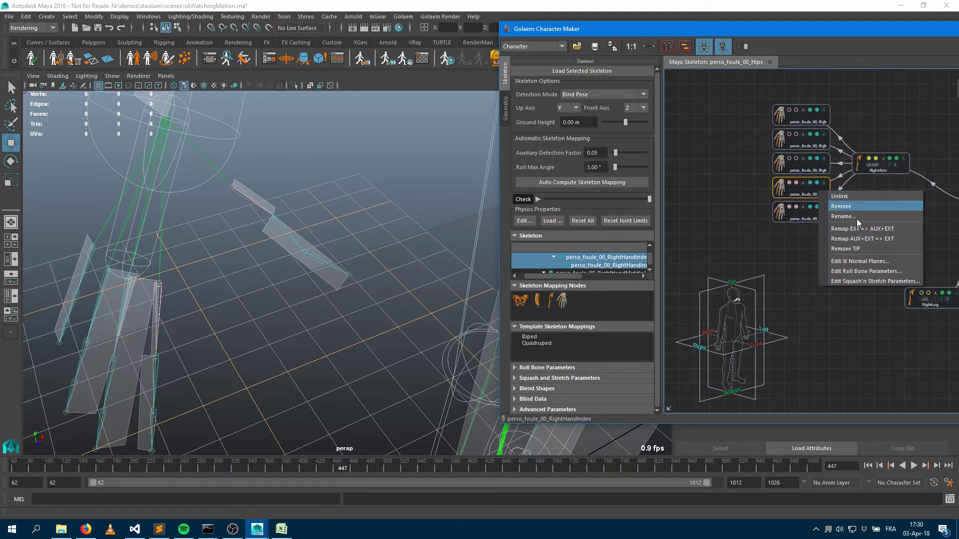
{"action": "left_click", "coordinate": [864, 237]}
{"action": "left_click_drag", "start_coordinate": [280, 260], "coordinate": [209, 240], "text": "alt"}
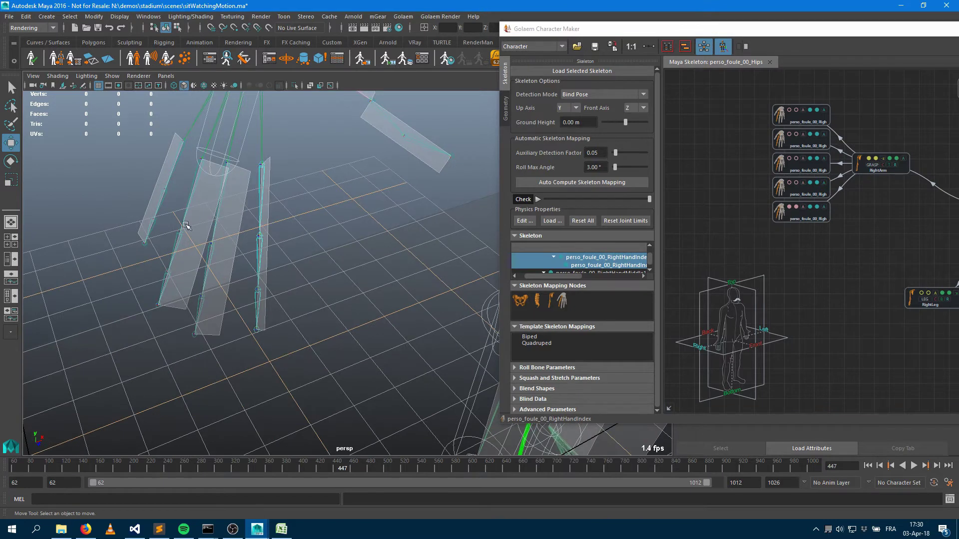
{"action": "right_click", "coordinate": [826, 214]}
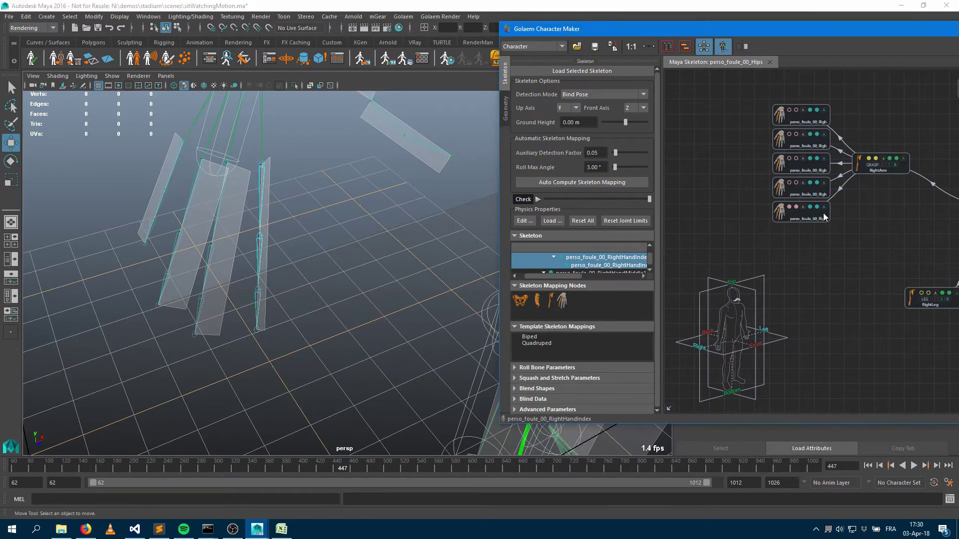
{"action": "left_click", "coordinate": [864, 260]}
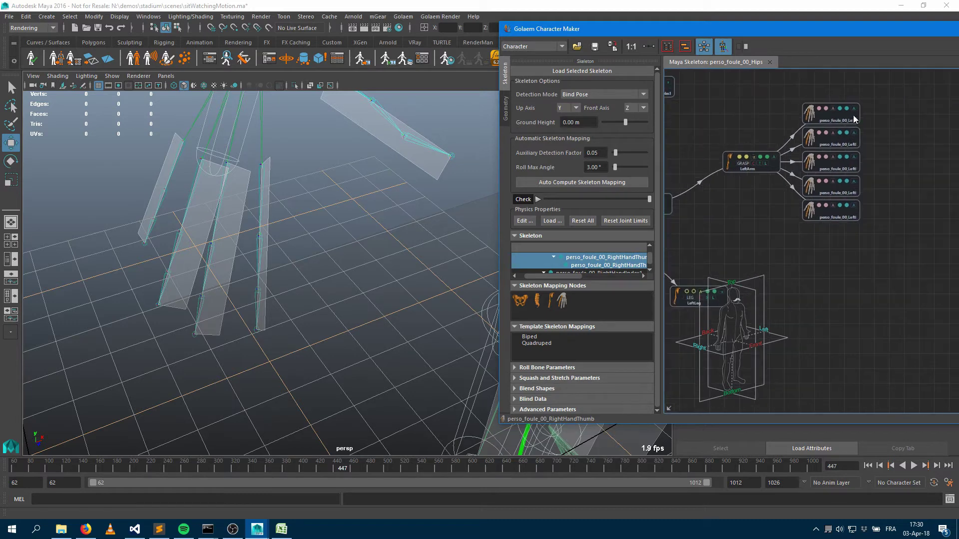
Remap all five left-hand finger nodes, from pinky to thumb, with AUX+EXT => EXT
{"action": "right_click", "coordinate": [854, 115]}
{"action": "left_click", "coordinate": [891, 166]}
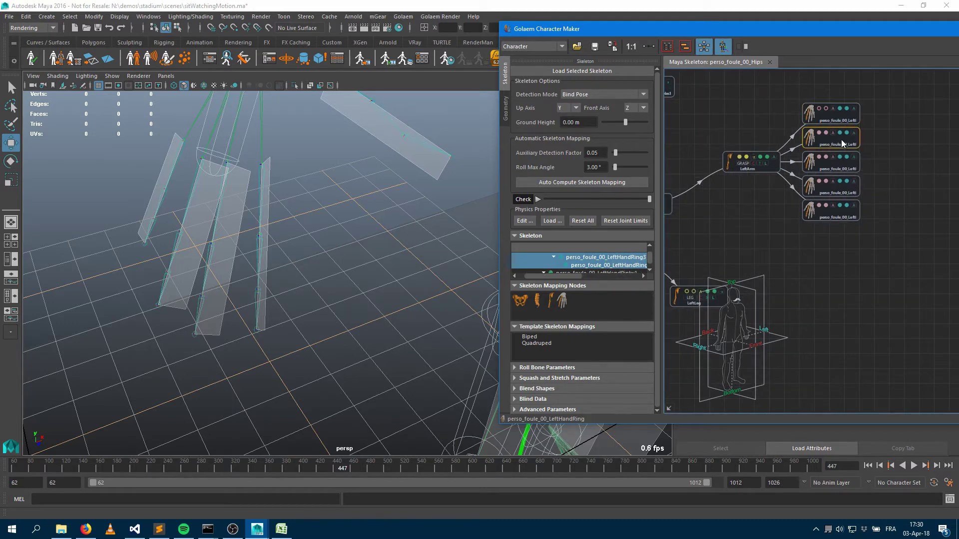
{"action": "right_click", "coordinate": [842, 141]}
{"action": "left_click", "coordinate": [885, 189]}
{"action": "right_click", "coordinate": [839, 164]}
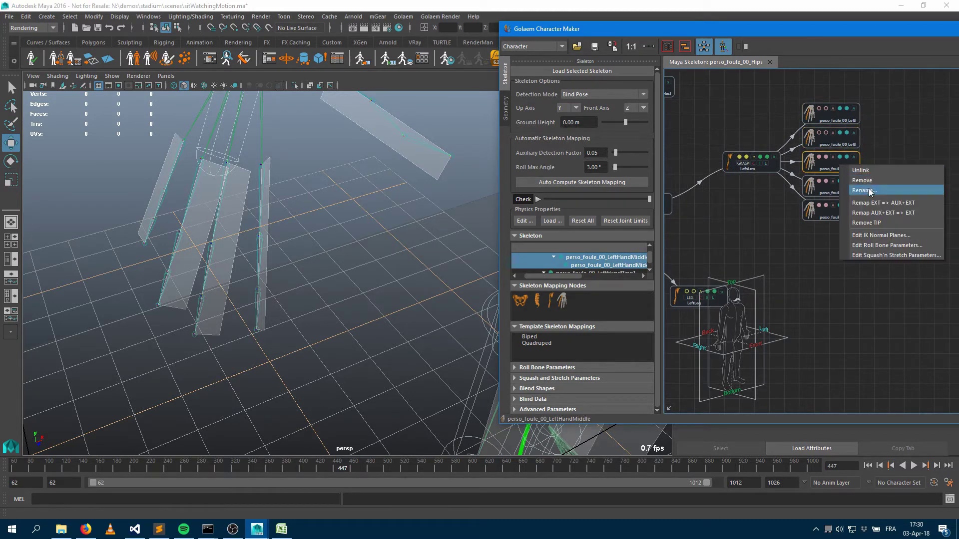
{"action": "left_click", "coordinate": [879, 213]}
{"action": "right_click", "coordinate": [851, 187]}
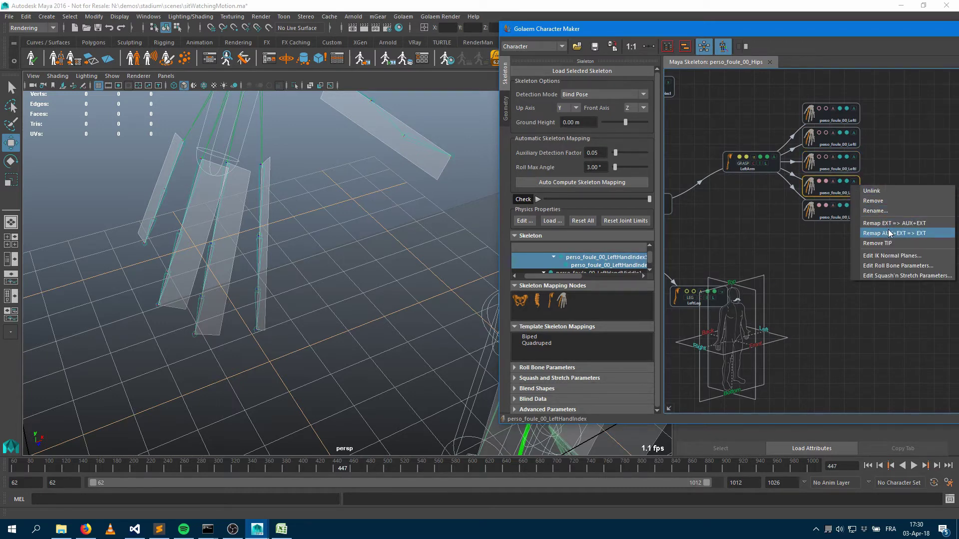
{"action": "left_click", "coordinate": [889, 233]}
{"action": "right_click", "coordinate": [851, 210]}
{"action": "left_click", "coordinate": [889, 257]}
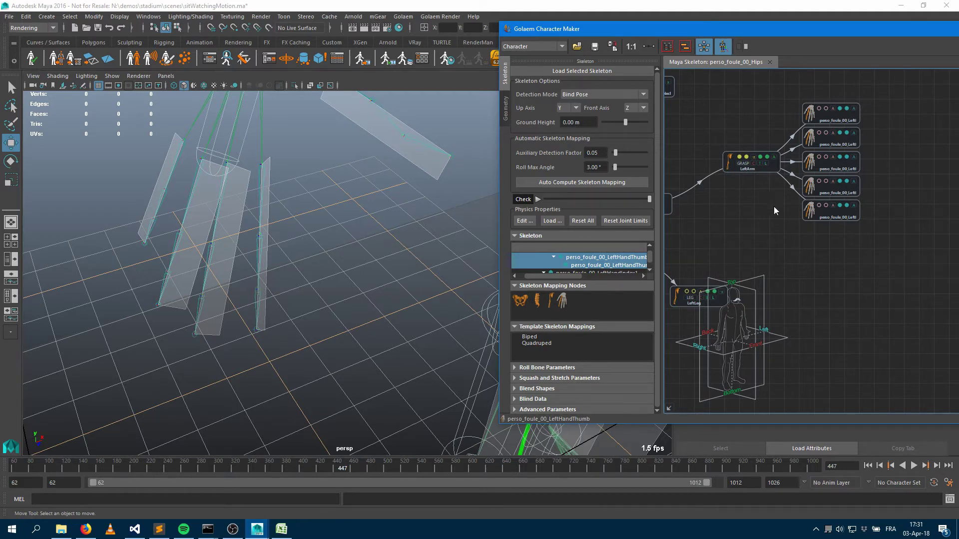
Remove the TIP from all five right-hand finger nodes in the mapping graph, from pinky to thumb
{"action": "middle_click_drag", "start_coordinate": [730, 145], "coordinate": [737, 132]}
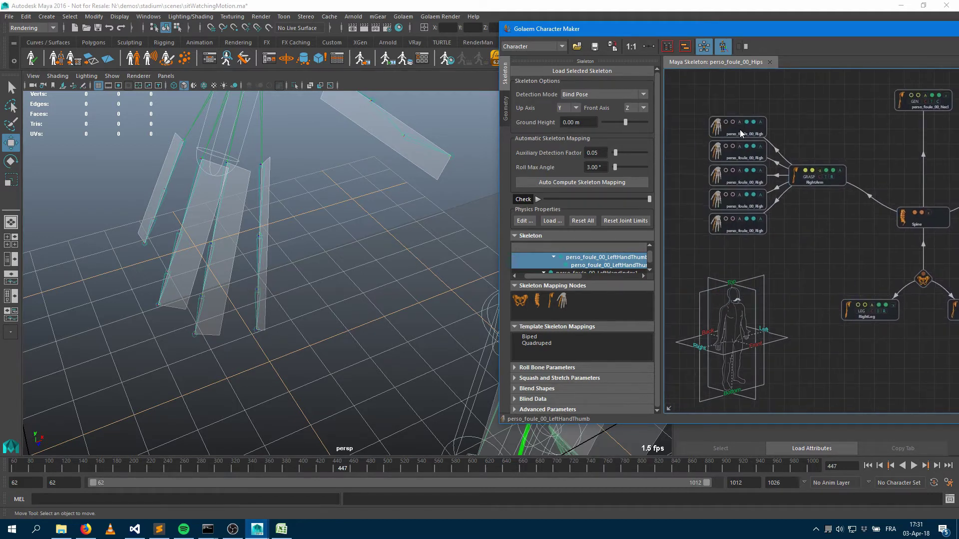
{"action": "left_click", "coordinate": [741, 133]}
{"action": "right_click", "coordinate": [749, 135]}
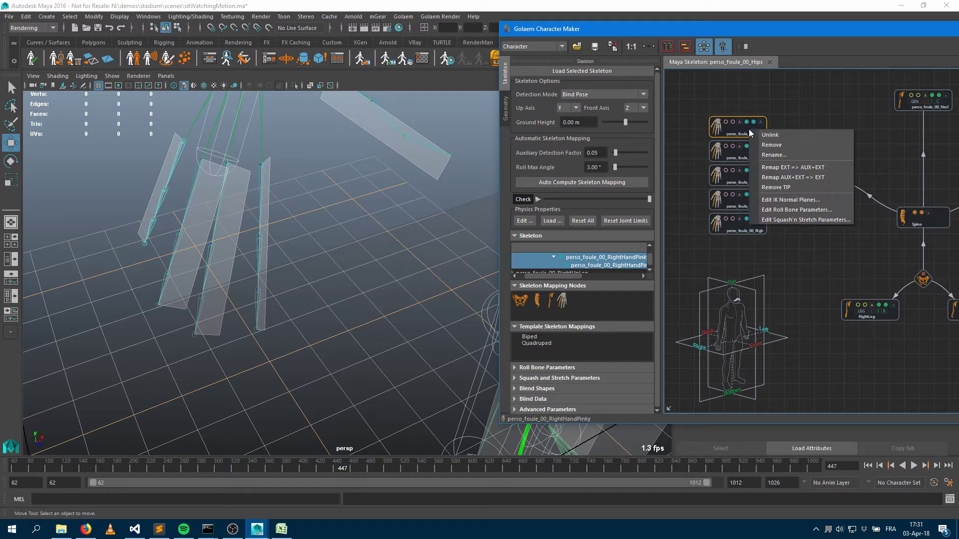
{"action": "left_click", "coordinate": [796, 188]}
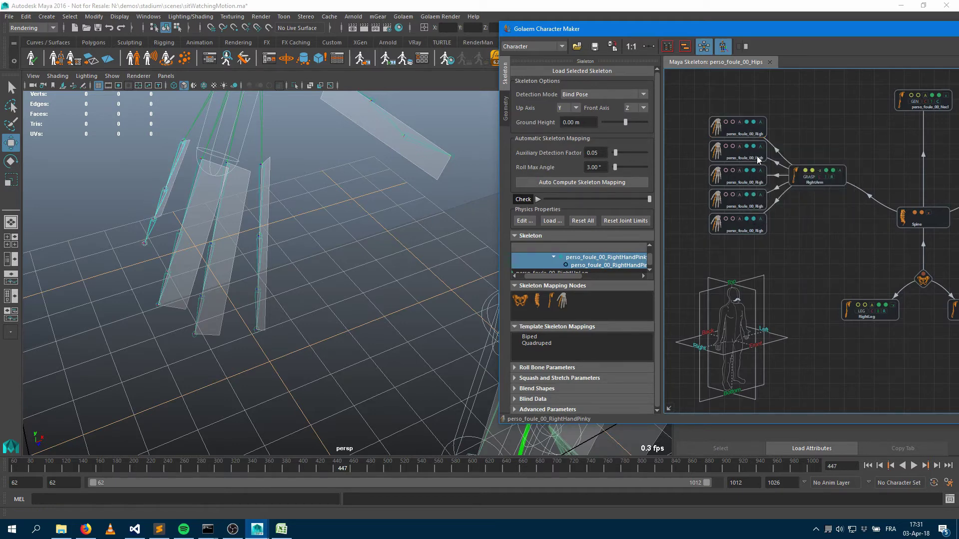
{"action": "right_click", "coordinate": [760, 153]}
{"action": "left_click", "coordinate": [794, 210]}
{"action": "right_click", "coordinate": [751, 177]}
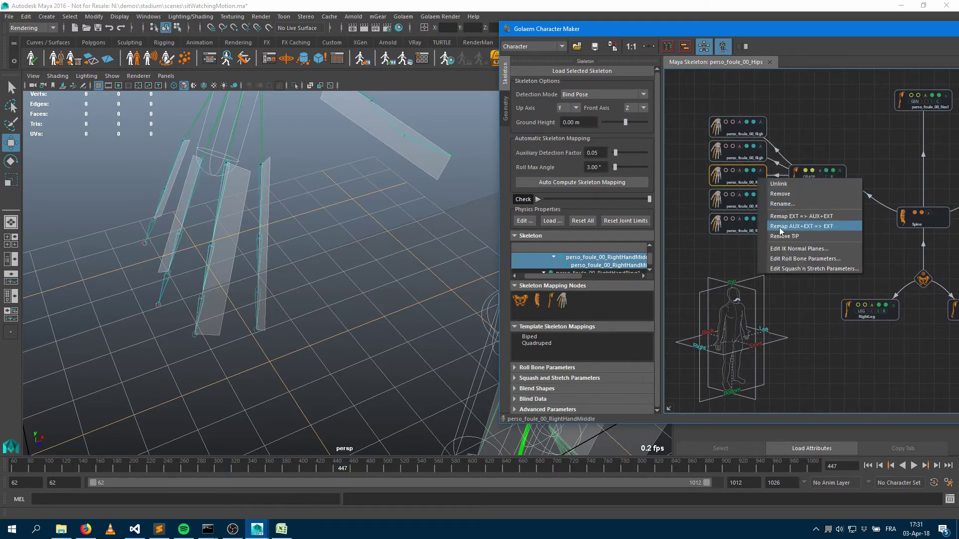
{"action": "left_click", "coordinate": [778, 233]}
{"action": "right_click", "coordinate": [752, 202]}
{"action": "left_click", "coordinate": [785, 260]}
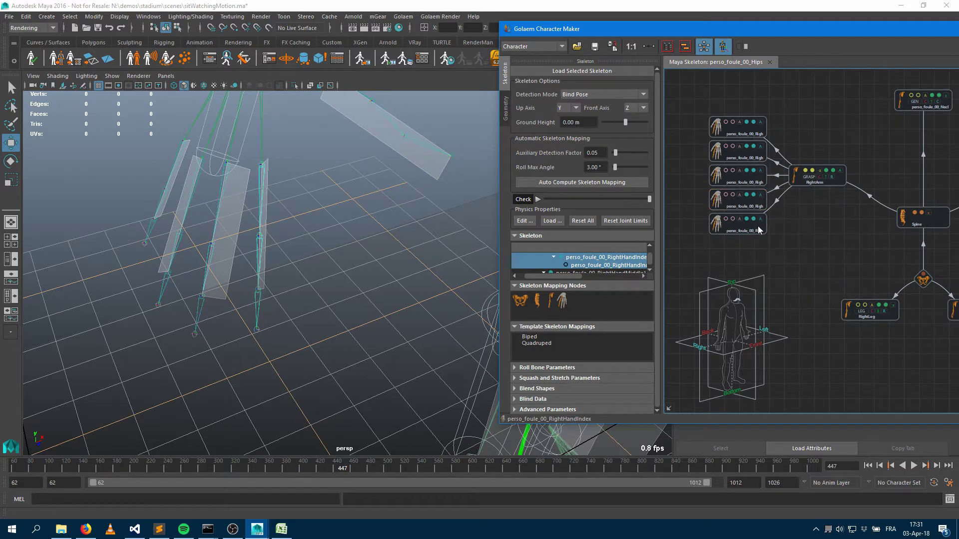
{"action": "right_click", "coordinate": [758, 227]}
{"action": "left_click", "coordinate": [790, 282]}
Remove the TIP from all five left-hand finger nodes in the mapping graph, from pinky to thumb
{"action": "middle_click_drag", "start_coordinate": [879, 202], "coordinate": [665, 215]}
{"action": "right_click", "coordinate": [909, 144]}
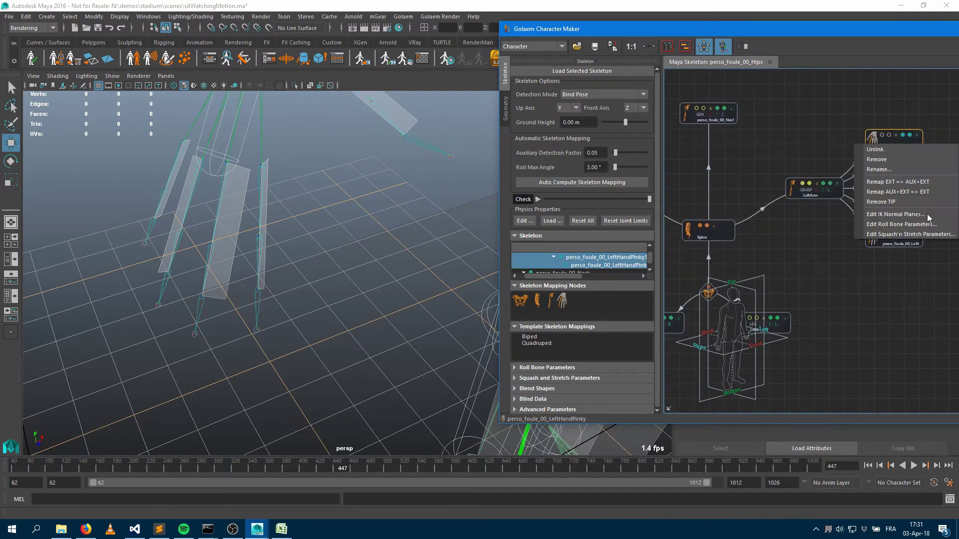
{"action": "left_click", "coordinate": [904, 202]}
{"action": "right_click", "coordinate": [907, 167]}
{"action": "left_click", "coordinate": [897, 221]}
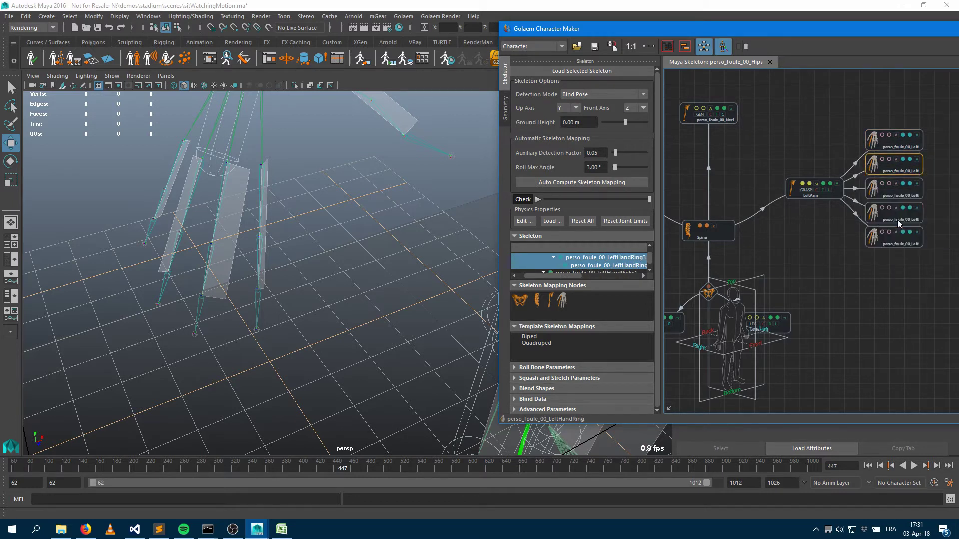
{"action": "right_click", "coordinate": [907, 190]}
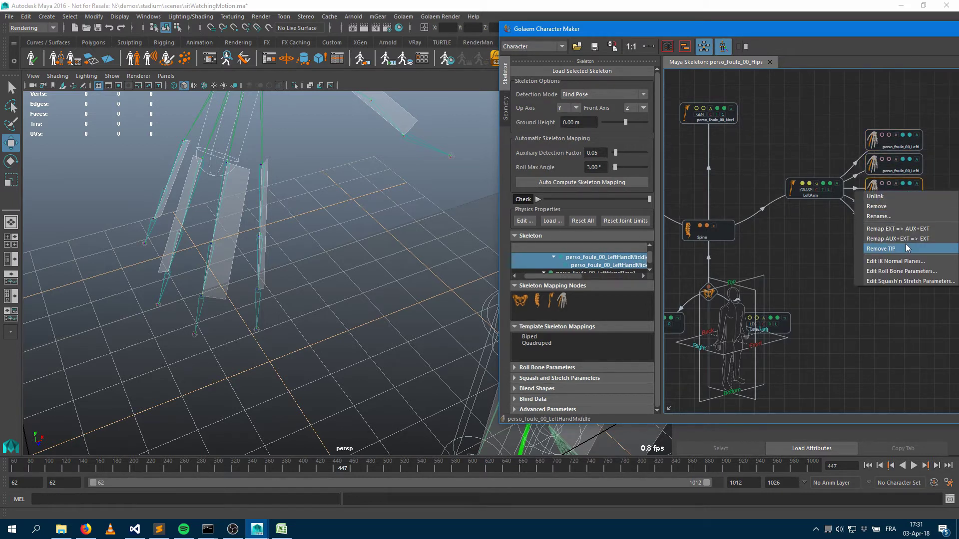
{"action": "left_click", "coordinate": [908, 246]}
{"action": "left_click", "coordinate": [911, 212]}
{"action": "right_click", "coordinate": [910, 212]}
{"action": "left_click", "coordinate": [899, 273]}
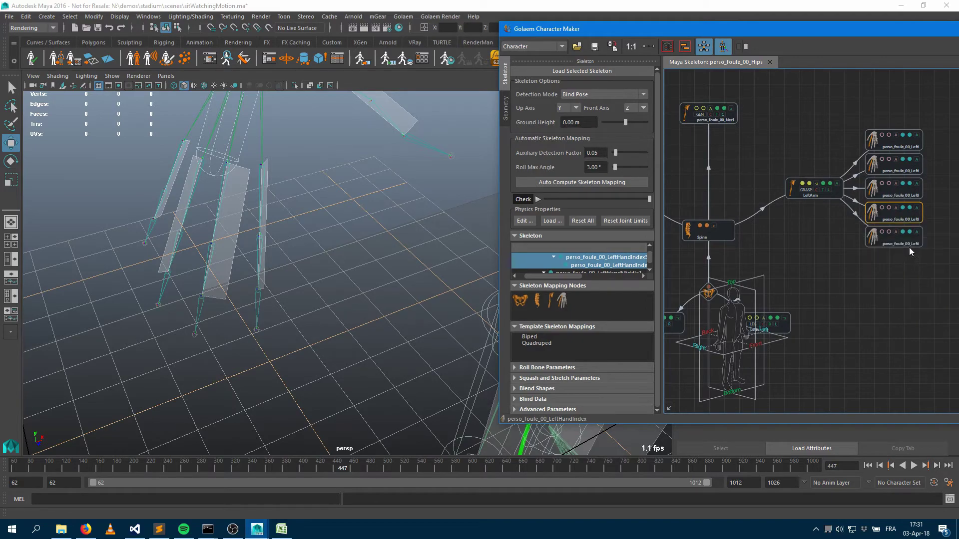
{"action": "left_click", "coordinate": [909, 235]}
{"action": "right_click", "coordinate": [909, 234]}
{"action": "left_click", "coordinate": [900, 295]}
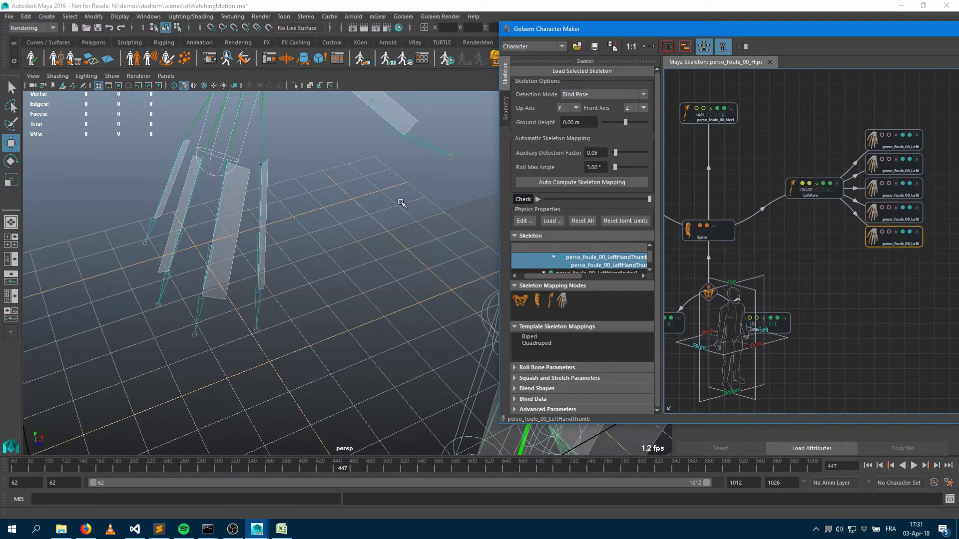
Scrub the skeleton mapping check partway and examine how the finger joints of the hands bend
{"action": "left_click", "coordinate": [332, 225]}
{"action": "mouse_move", "coordinate": [332, 225]}
{"action": "left_mouse_down", "text": "alt"}
{"action": "mouse_move", "coordinate": [370, 228]}
{"action": "mouse_move", "coordinate": [283, 224]}
{"action": "mouse_move", "coordinate": [261, 200]}
{"action": "mouse_move", "coordinate": [325, 223]}
{"action": "left_mouse_up", "text": "alt"}
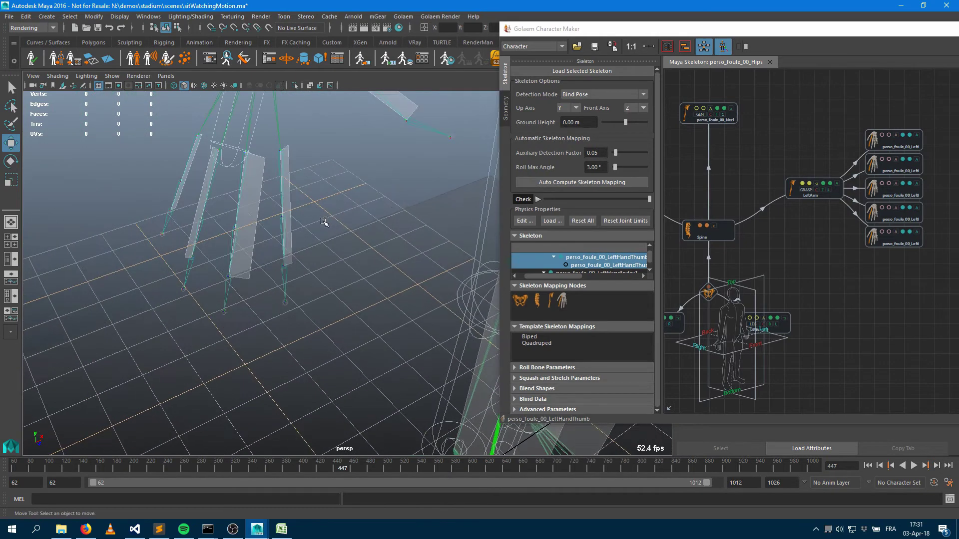
{"action": "left_click_drag", "start_coordinate": [648, 199], "coordinate": [529, 200]}
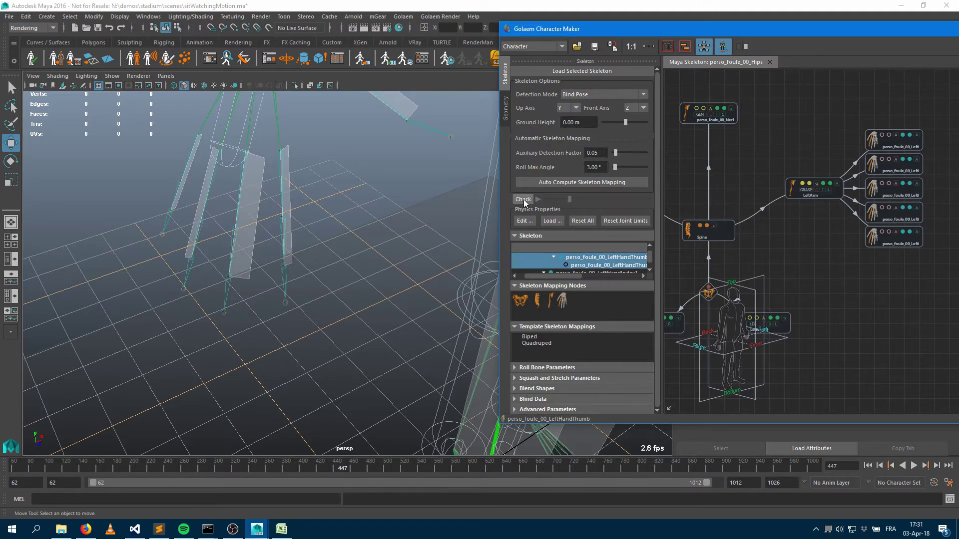
{"action": "middle_click_drag", "start_coordinate": [439, 196], "coordinate": [375, 184], "text": "alt"}
{"action": "left_click_drag", "start_coordinate": [376, 184], "coordinate": [338, 193], "text": "alt"}
{"action": "middle_click_drag", "start_coordinate": [764, 257], "coordinate": [894, 259]}
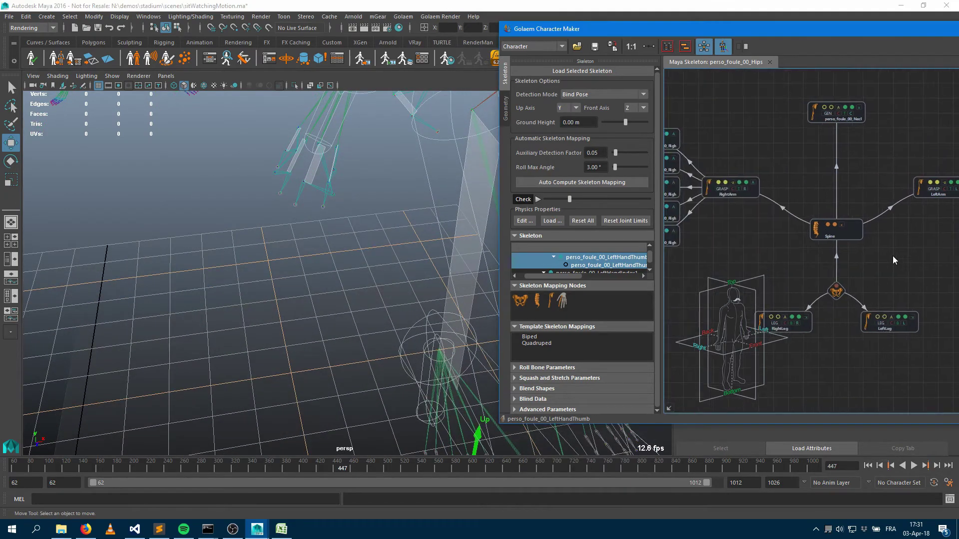
{"action": "middle_click_drag", "start_coordinate": [785, 251], "coordinate": [940, 264]}
Set the second axis setting to -z on the right hand's pinky, ring, middle and index nodes
{"action": "left_click", "coordinate": [831, 148]}
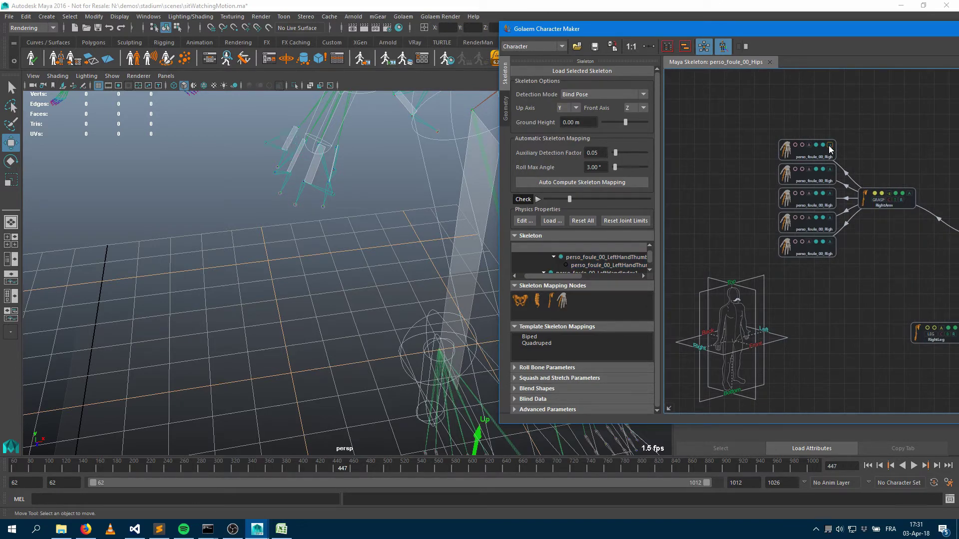
{"action": "left_click_drag", "start_coordinate": [320, 165], "coordinate": [315, 206], "text": "alt"}
{"action": "left_click_drag", "start_coordinate": [293, 210], "coordinate": [266, 207], "text": "alt"}
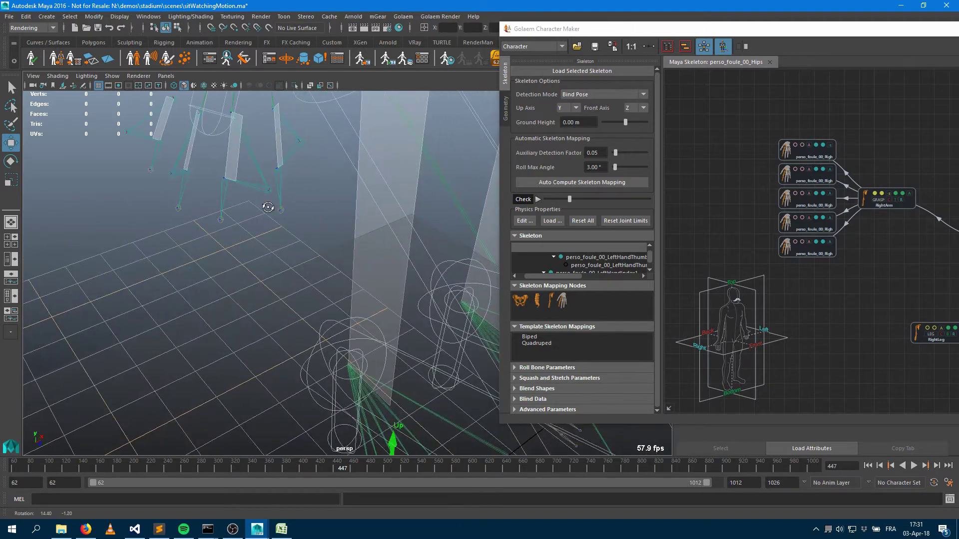
{"action": "left_click", "coordinate": [830, 170]}
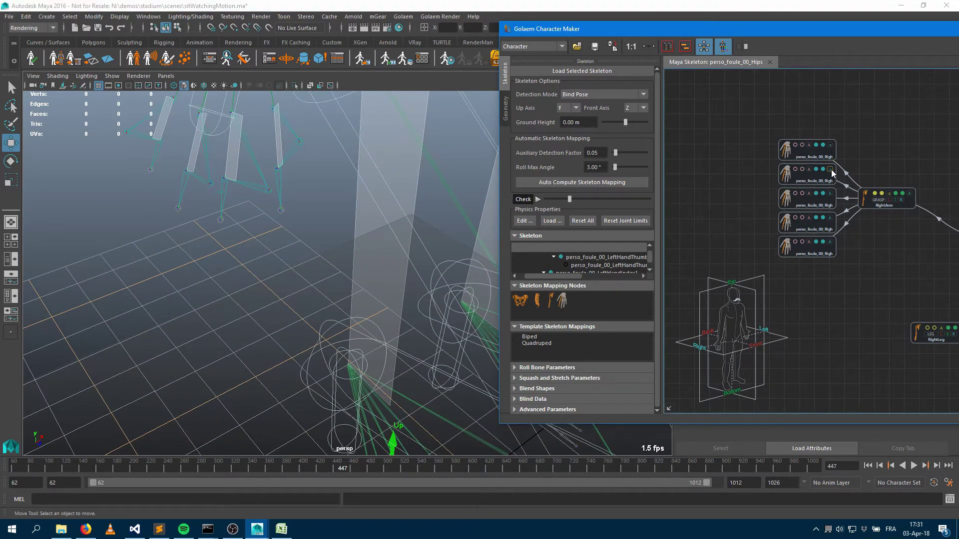
{"action": "left_click", "coordinate": [832, 175]}
{"action": "scroll", "coordinate": [833, 175], "scroll_direction": "up", "scroll_amount": 2}
{"action": "middle_click_drag", "start_coordinate": [832, 175], "coordinate": [840, 148]}
{"action": "left_click", "coordinate": [769, 181]}
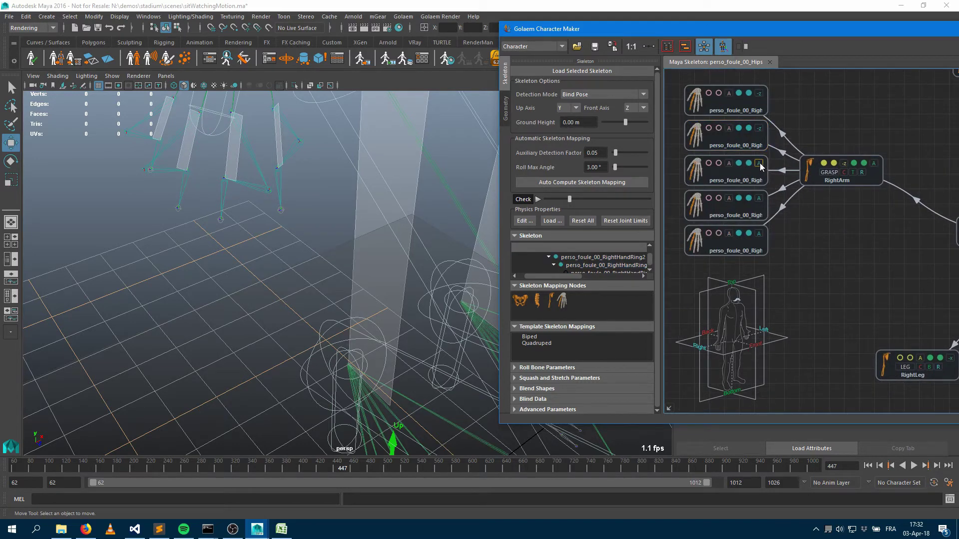
{"action": "left_click", "coordinate": [758, 164]}
{"action": "left_click", "coordinate": [760, 167]}
{"action": "left_click", "coordinate": [760, 198]}
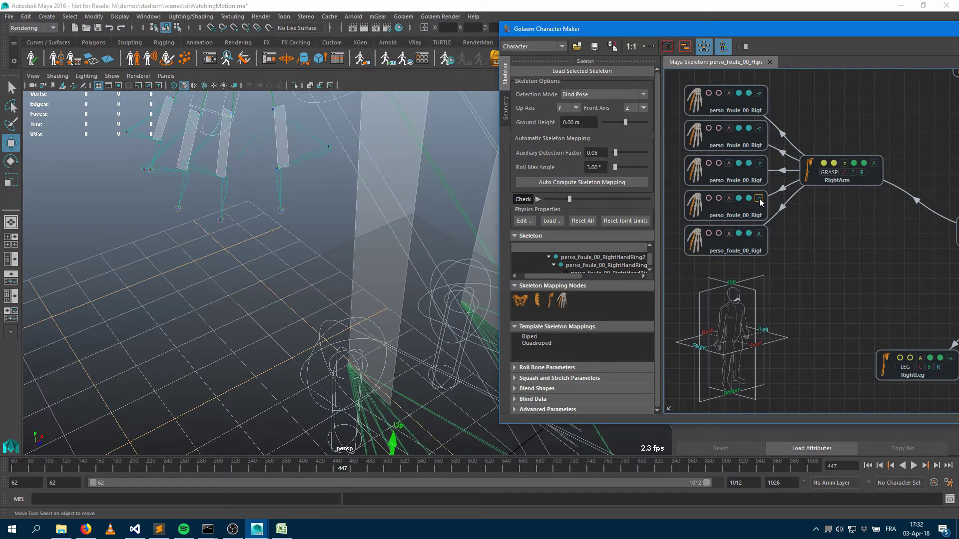
{"action": "left_click", "coordinate": [760, 200]}
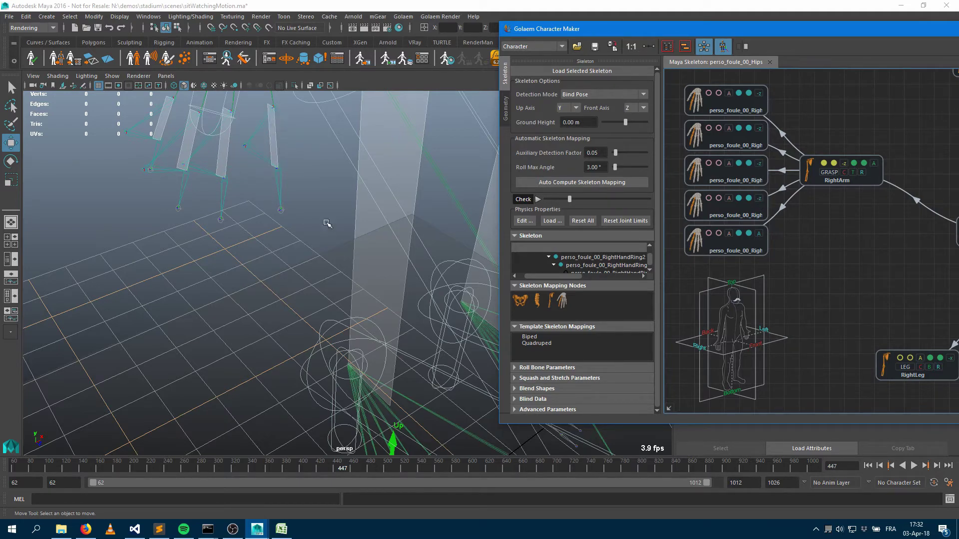
Set the second axis setting to -z on the left hand's pinky, ring, middle and index nodes
{"action": "mouse_move", "coordinate": [327, 223]}
{"action": "left_mouse_down", "text": "alt"}
{"action": "mouse_move", "coordinate": [281, 225]}
{"action": "mouse_move", "coordinate": [338, 223]}
{"action": "left_mouse_up", "text": "alt"}
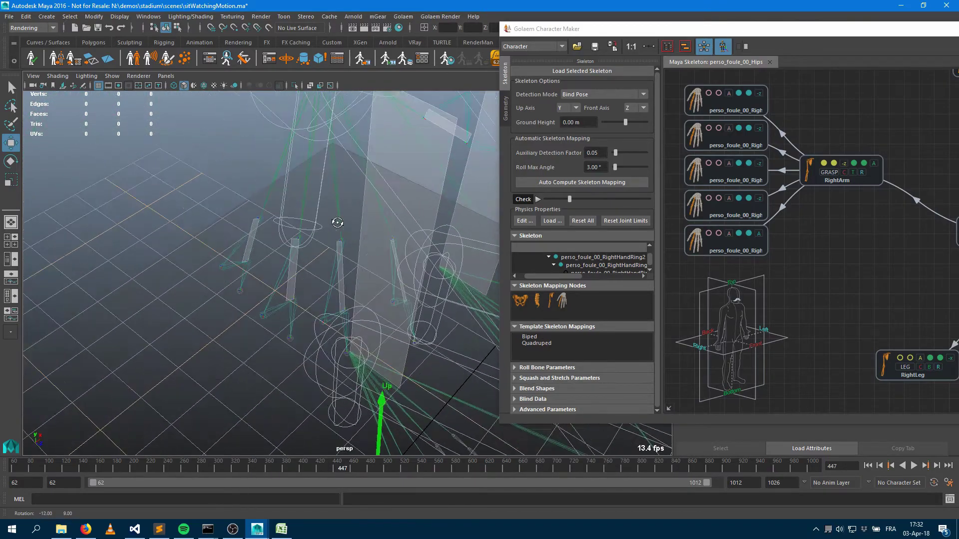
{"action": "middle_click_drag", "start_coordinate": [338, 222], "coordinate": [410, 174], "text": "alt"}
{"action": "left_click", "coordinate": [850, 238]}
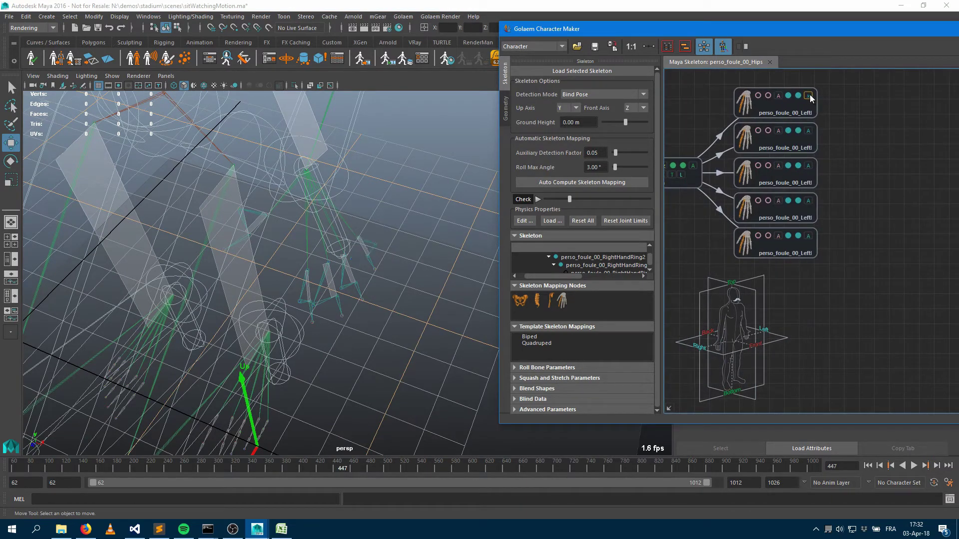
{"action": "left_click", "coordinate": [809, 96]}
{"action": "left_click", "coordinate": [809, 131]}
{"action": "left_click", "coordinate": [809, 166]}
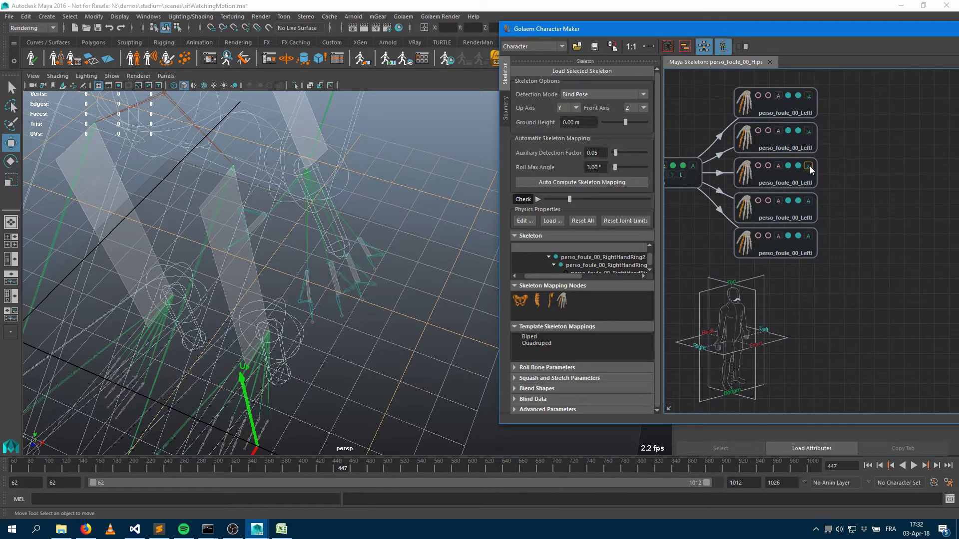
{"action": "left_click", "coordinate": [809, 202]}
{"action": "left_click", "coordinate": [809, 202]}
Save the character file as stadiumMotionCharacter_templat in the golaem/characters folder of the N:/demos/stadium project
{"action": "left_click_drag", "start_coordinate": [450, 215], "coordinate": [669, 202], "text": "alt"}
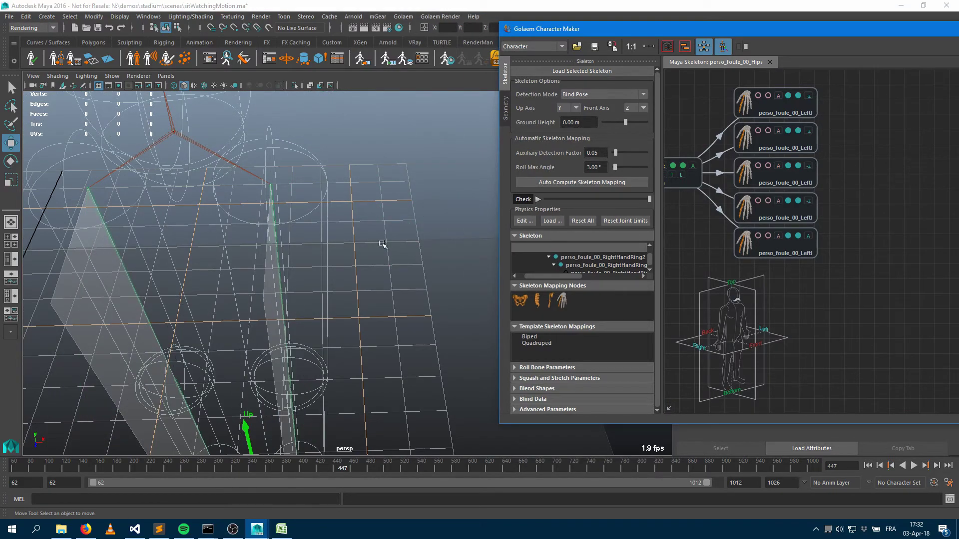
{"action": "left_click_drag", "start_coordinate": [299, 210], "coordinate": [285, 188], "text": "alt"}
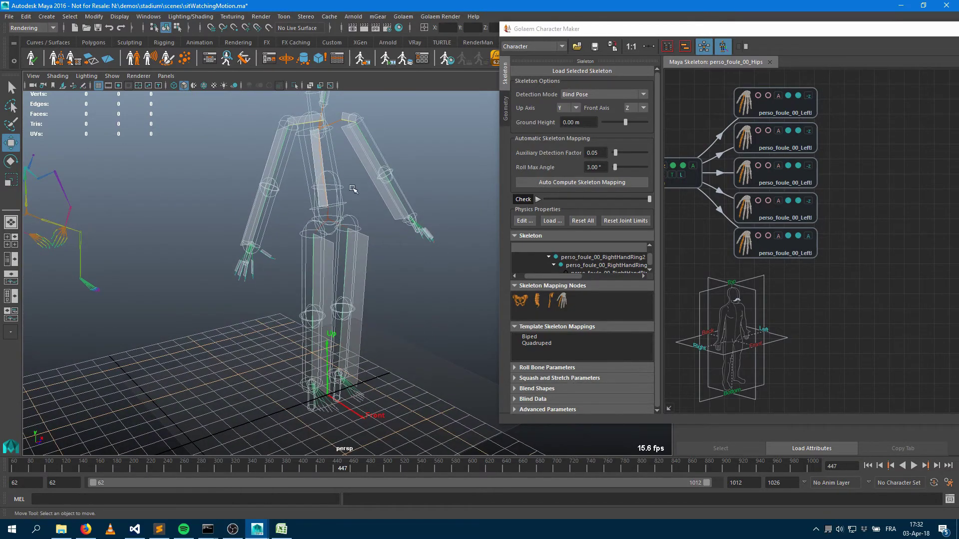
{"action": "middle_click_drag", "start_coordinate": [341, 178], "coordinate": [317, 211], "text": "alt"}
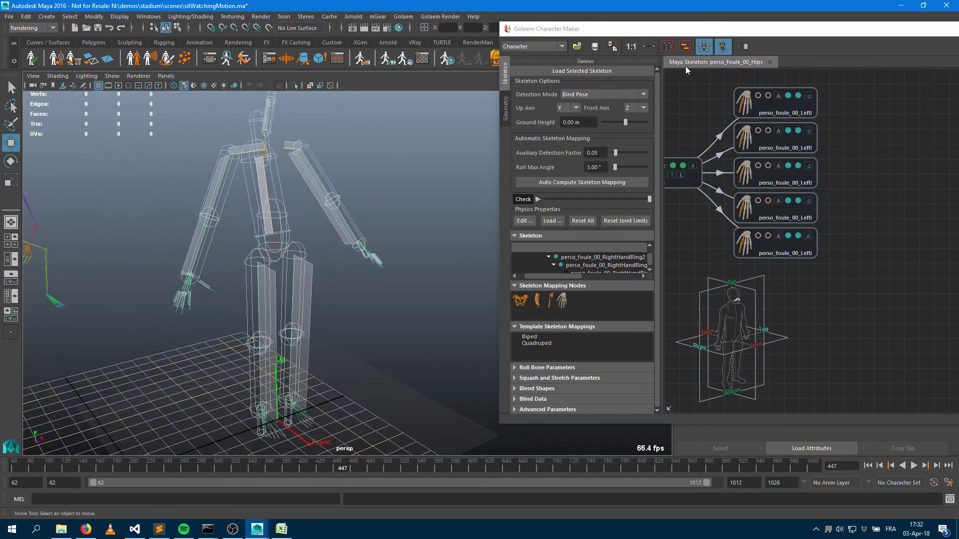
{"action": "left_click", "coordinate": [595, 47]}
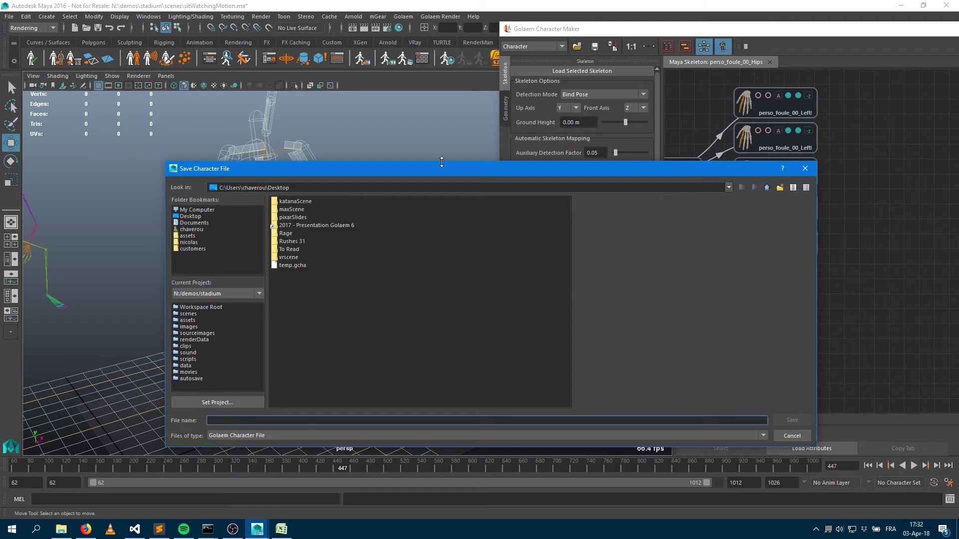
{"action": "left_click", "coordinate": [191, 308]}
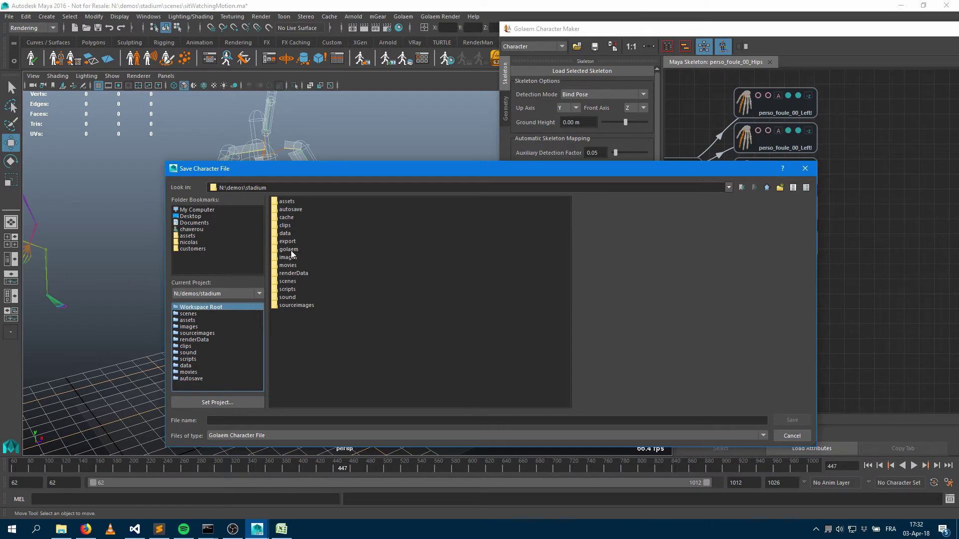
{"action": "double_click", "coordinate": [291, 249]}
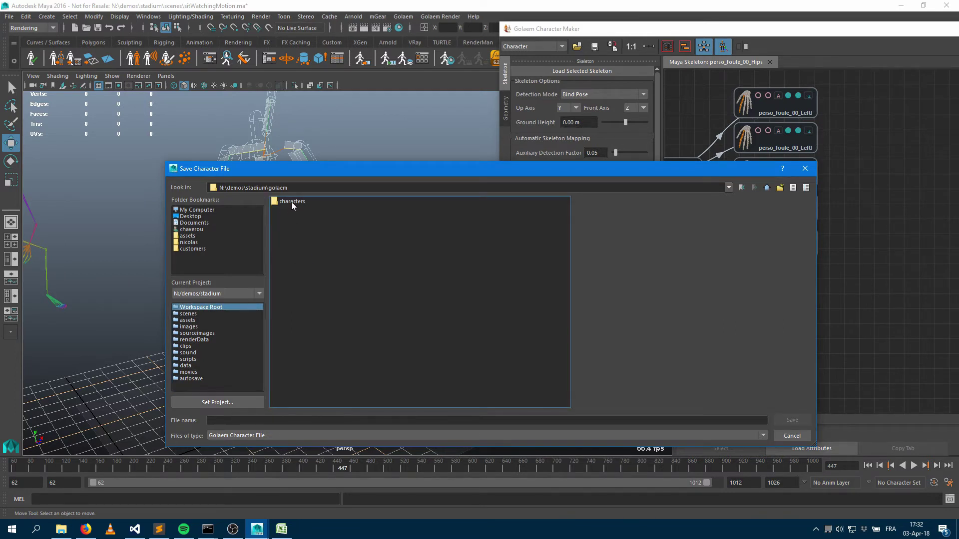
{"action": "double_click", "coordinate": [284, 202]}
{"action": "left_click", "coordinate": [258, 423]}
{"action": "type", "text": "s"}
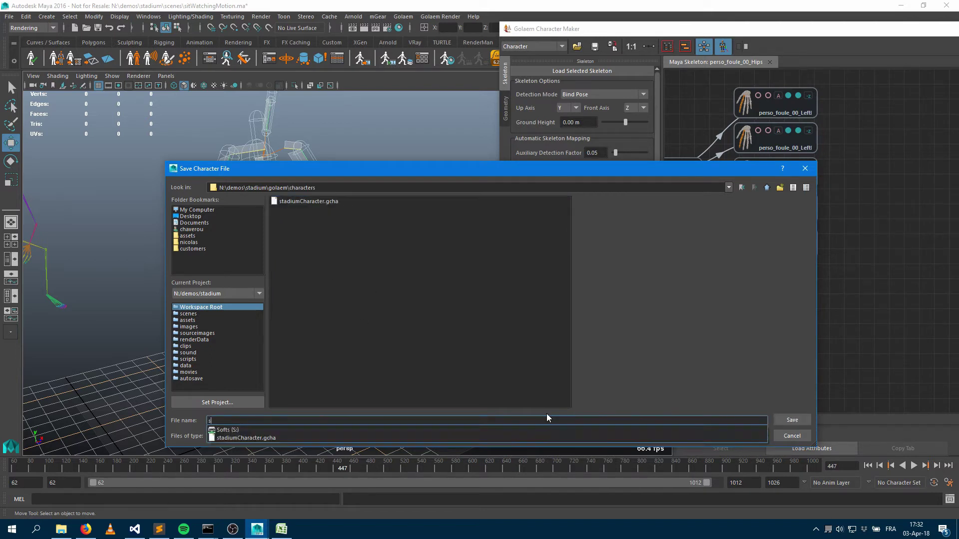
{"action": "type", "text": "tadiumMo"}
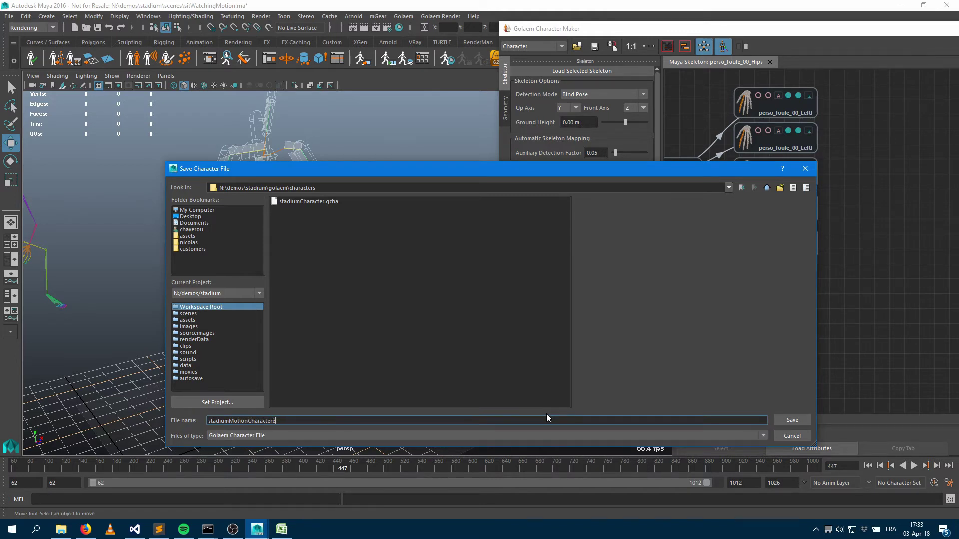
{"action": "type", "text": "tionCharacter_templat"}
{"action": "key", "text": "Return"}
Switch the character editor to Motion mode
{"action": "left_click_drag", "start_coordinate": [390, 287], "coordinate": [425, 270], "text": "alt"}
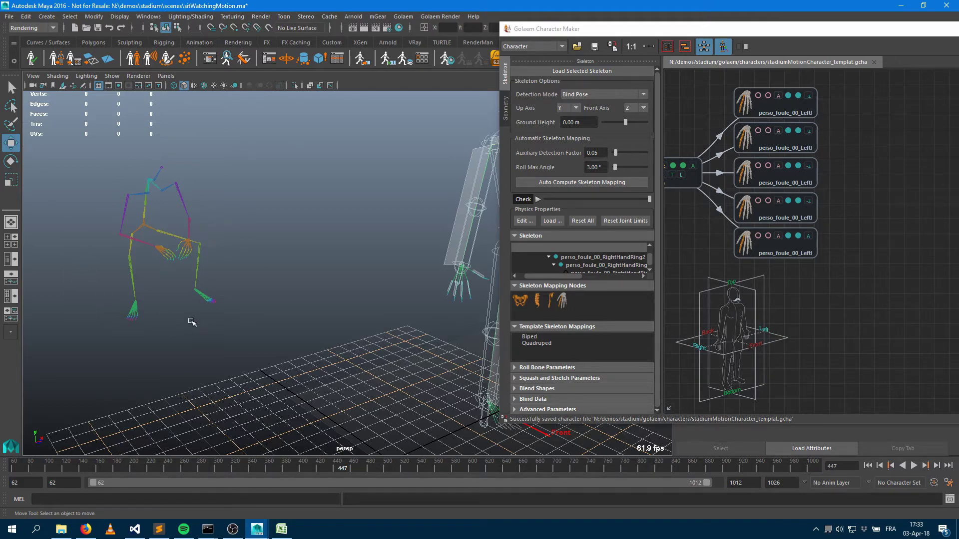
{"action": "left_click_drag", "start_coordinate": [264, 291], "coordinate": [401, 198], "text": "alt"}
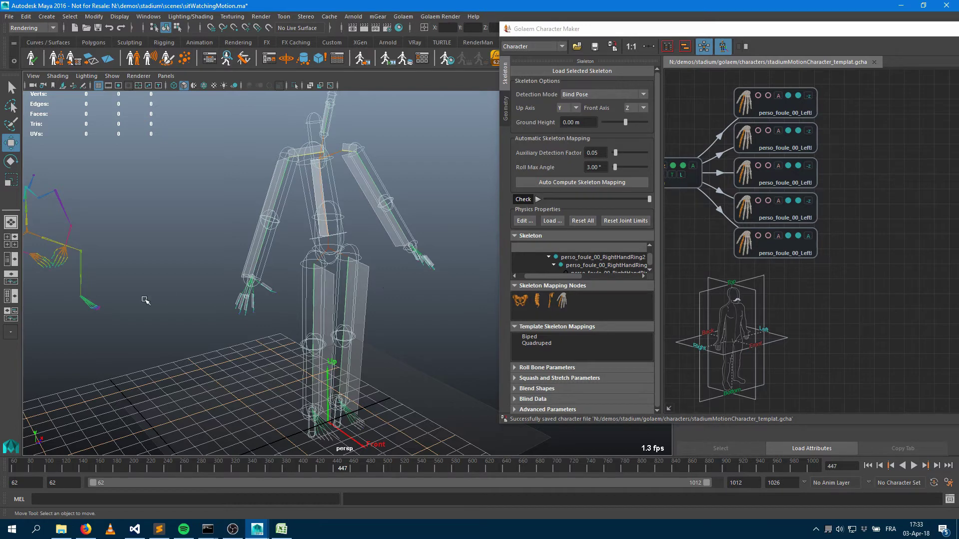
{"action": "left_click_drag", "start_coordinate": [146, 300], "coordinate": [222, 260], "text": "alt"}
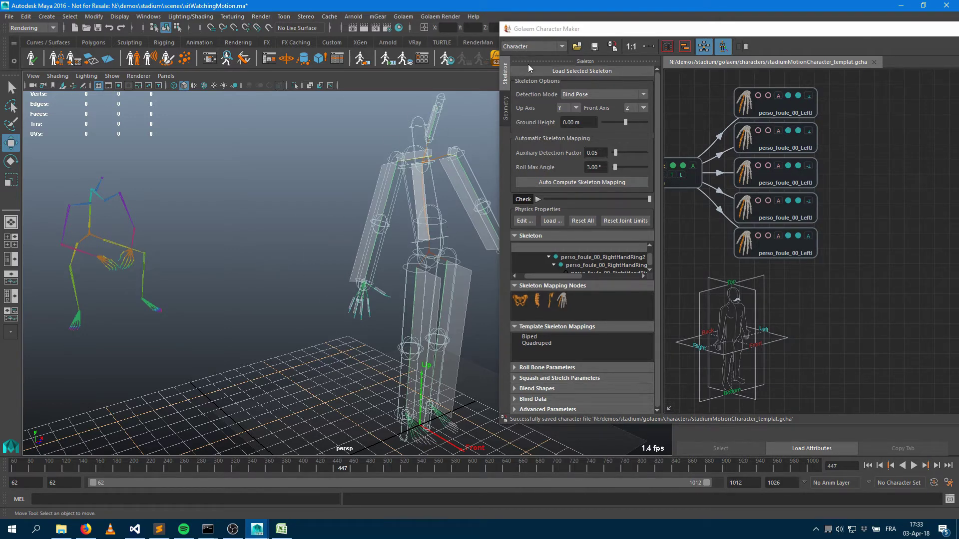
{"action": "left_click", "coordinate": [527, 46]}
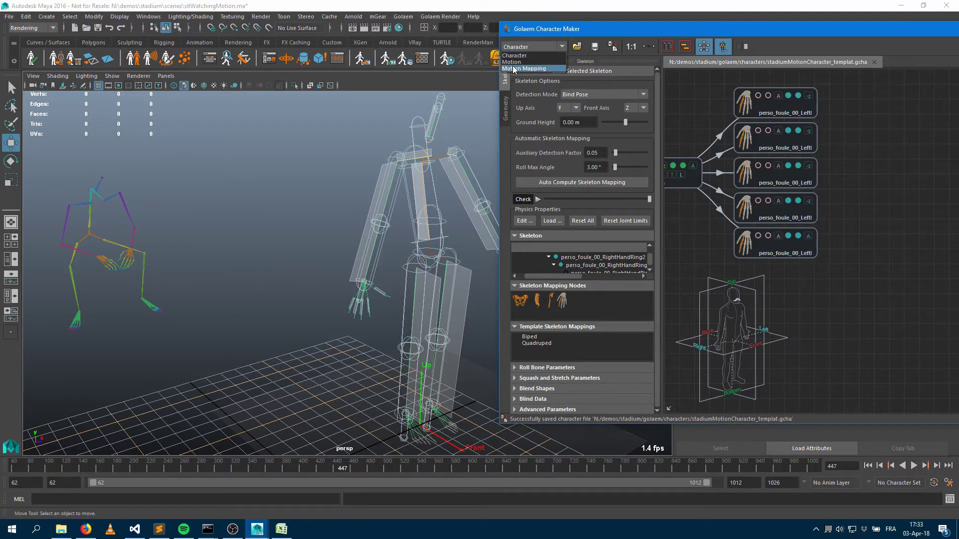
{"action": "left_click", "coordinate": [530, 46]}
{"action": "left_click", "coordinate": [512, 62]}
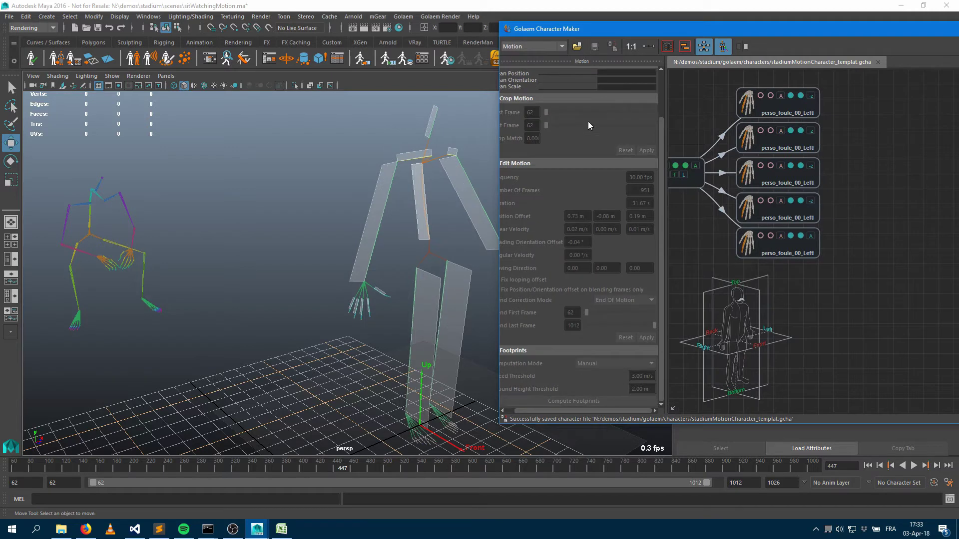
Widen the motion settings area until its import, crop and edit parameters are fully readable
{"action": "scroll", "coordinate": [598, 196], "scroll_direction": "up", "scroll_amount": 2}
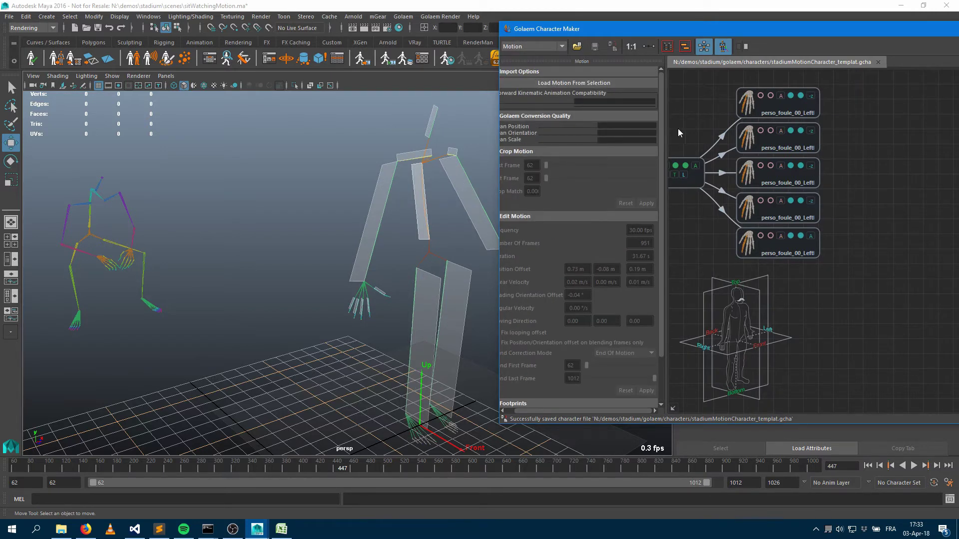
{"action": "left_click_drag", "start_coordinate": [669, 120], "coordinate": [786, 109]}
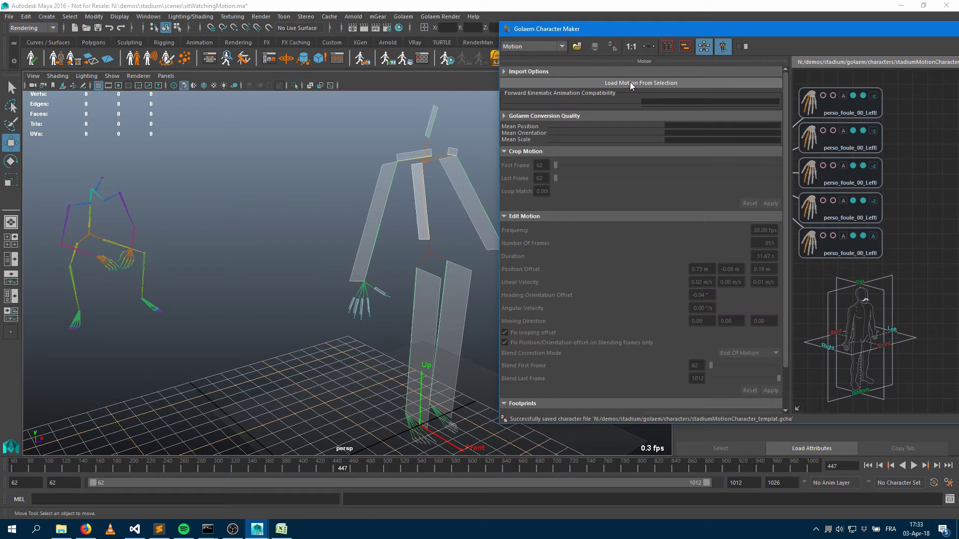
{"action": "left_click", "coordinate": [90, 237]}
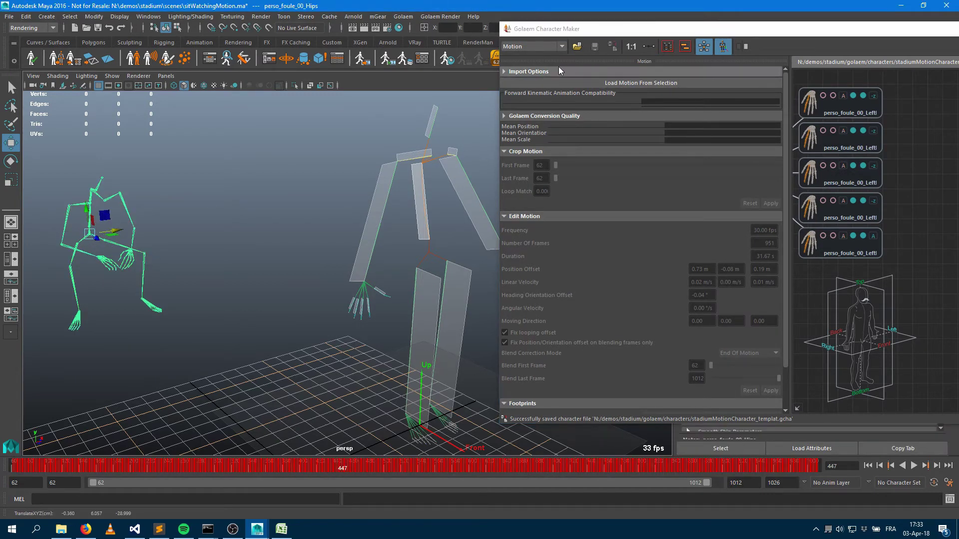
{"action": "left_click", "coordinate": [532, 46]}
{"action": "left_click", "coordinate": [517, 55]}
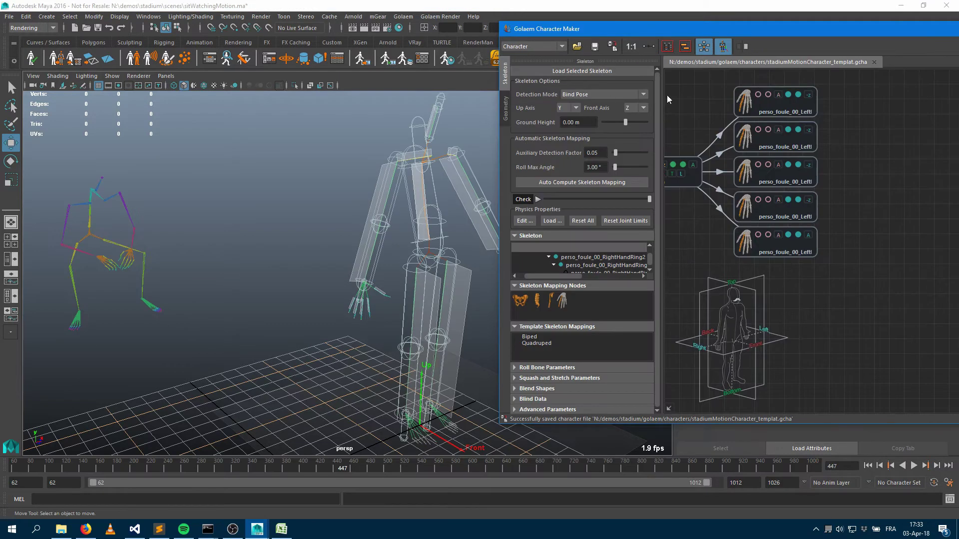
{"action": "left_click", "coordinate": [527, 47]}
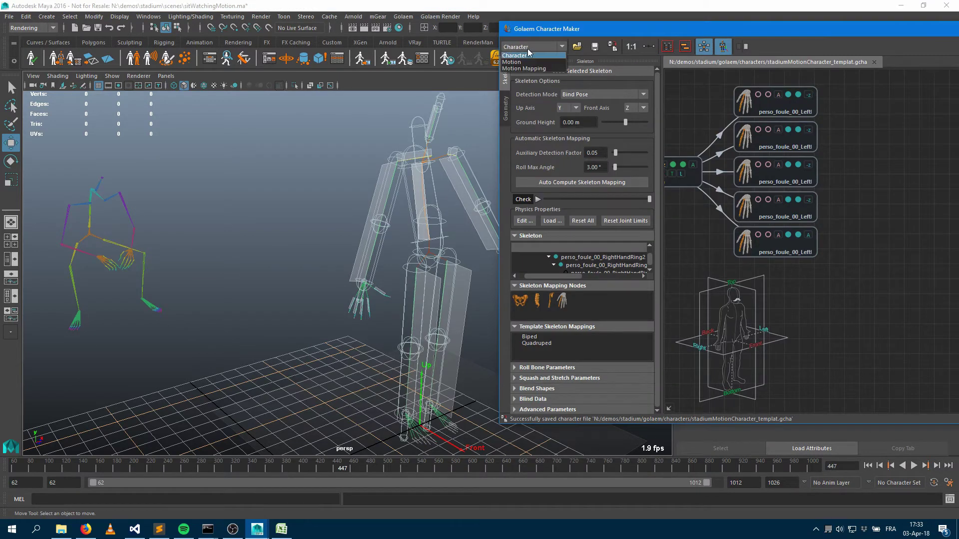
{"action": "left_click", "coordinate": [526, 64]}
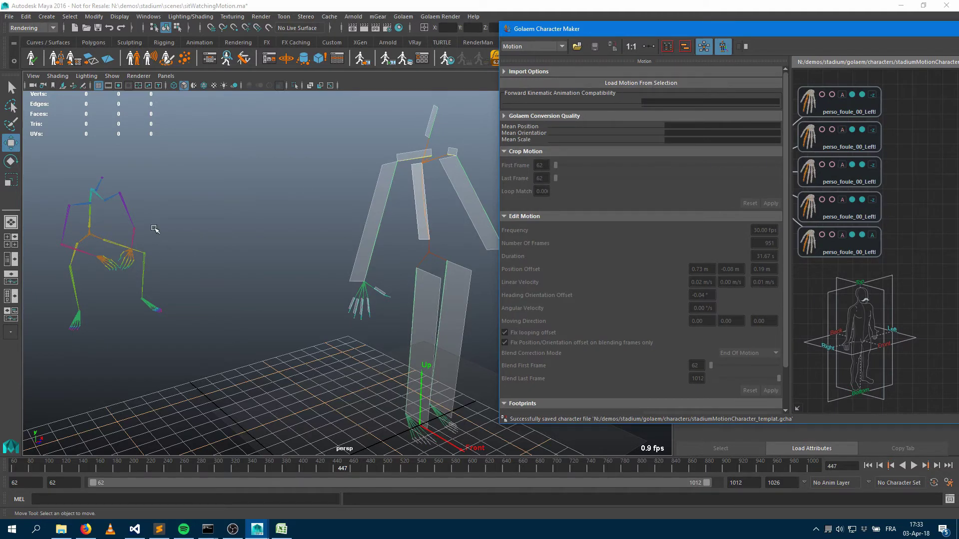
Load the motion of the perso_foule_00_Hips skeleton into the Golaem character
{"action": "left_click", "coordinate": [89, 236]}
{"action": "left_click", "coordinate": [615, 85]}
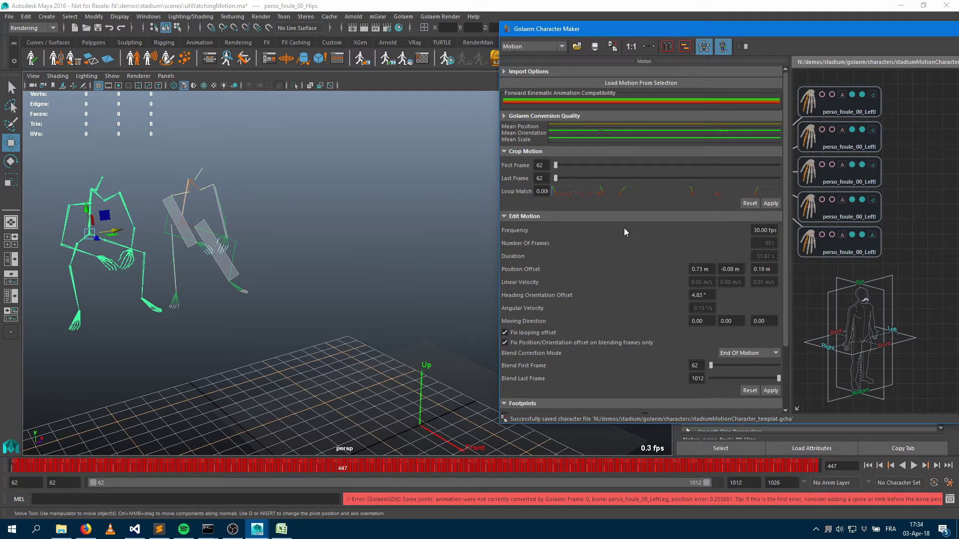
Play back the animation to compare the converted Golaem skeleton's movement with the original character
{"action": "left_click_drag", "start_coordinate": [266, 247], "coordinate": [243, 266], "text": "alt"}
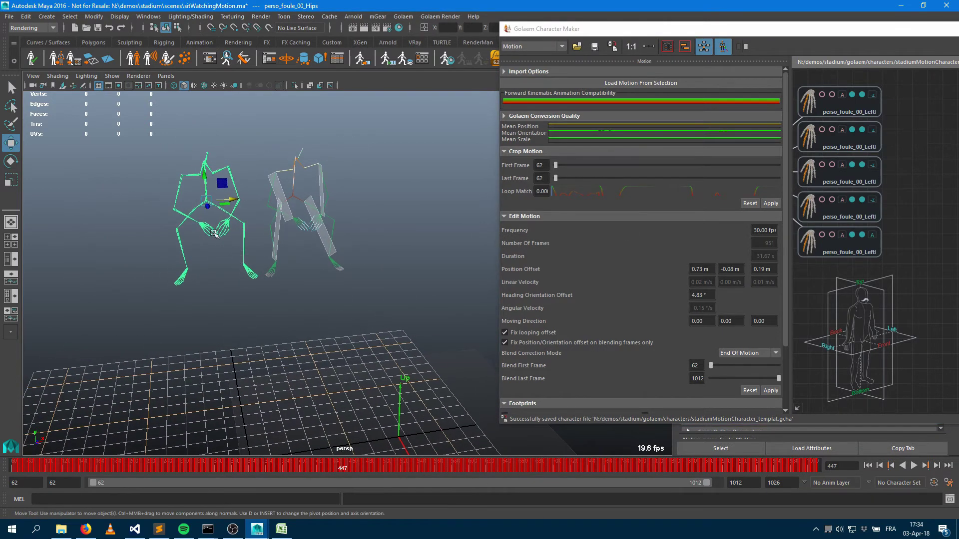
{"action": "key", "text": "alt+v"}
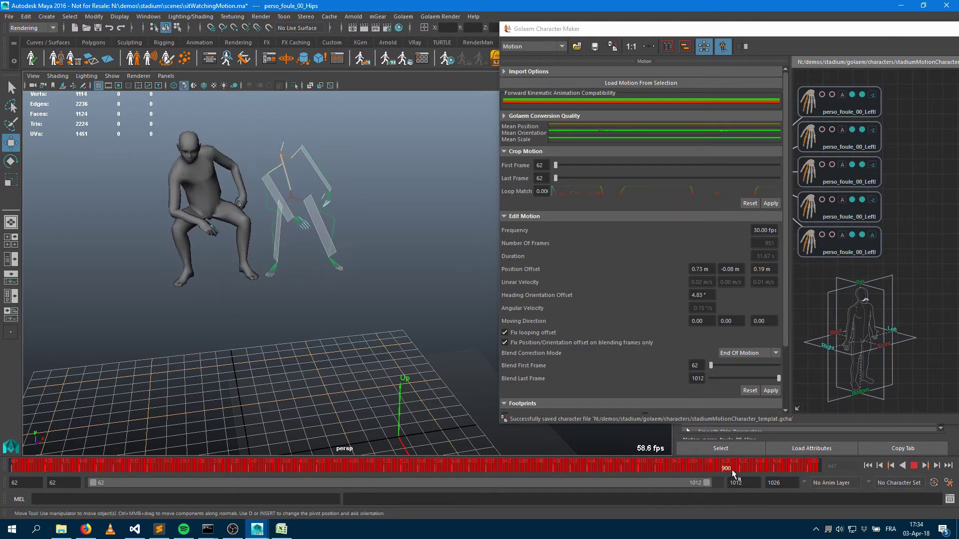
{"action": "key", "text": "Escape"}
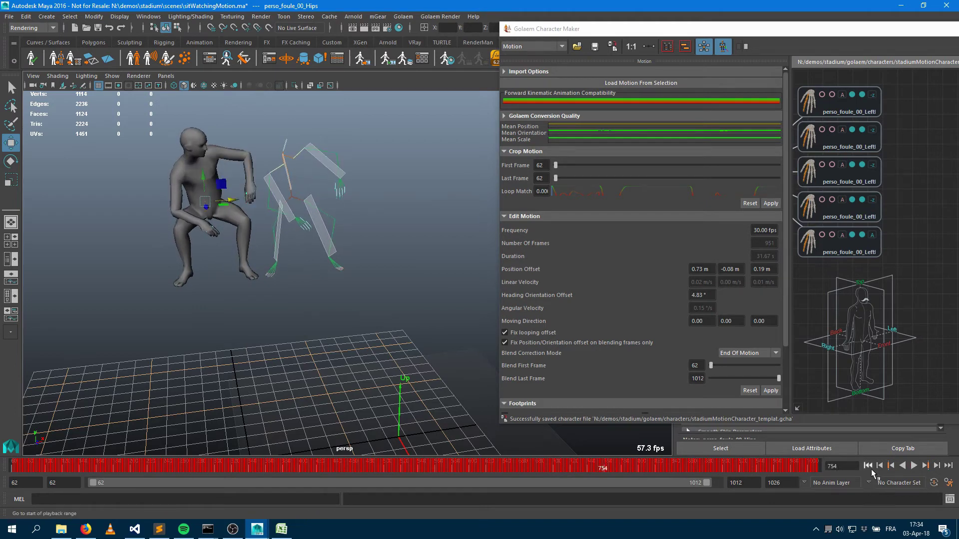
Compare the poses at the first frame 62 and the last frame 1012 to check how the motion loops
{"action": "left_click", "coordinate": [868, 466]}
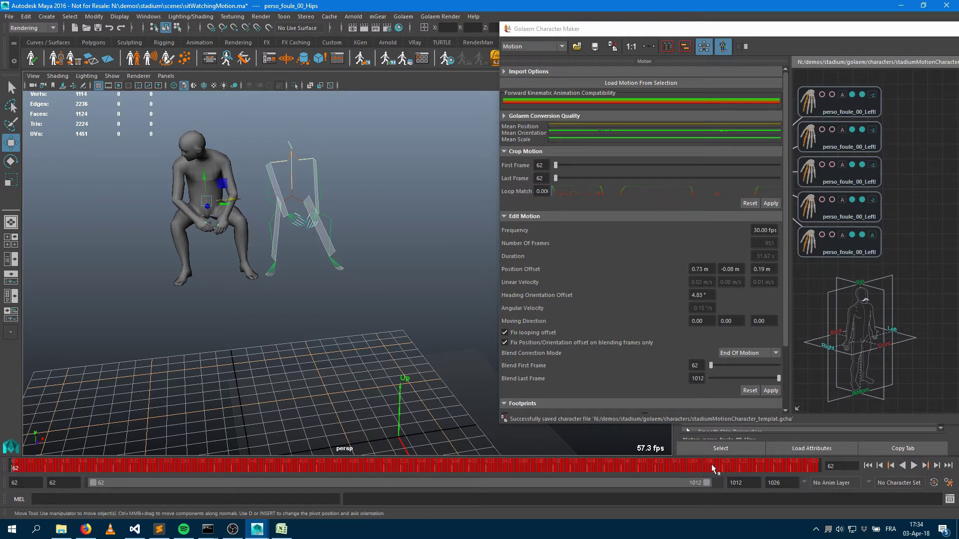
{"action": "left_click", "coordinate": [949, 465]}
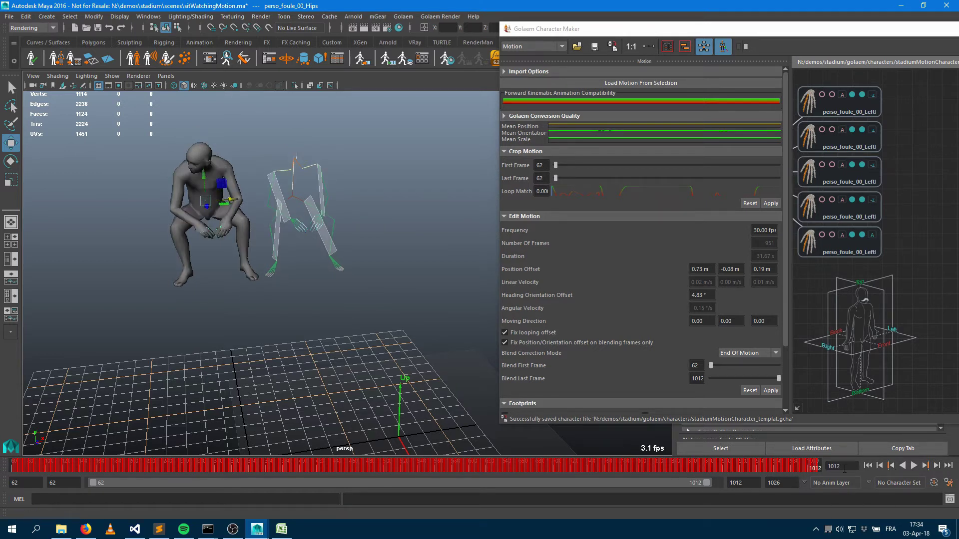
{"action": "left_click", "coordinate": [868, 466]}
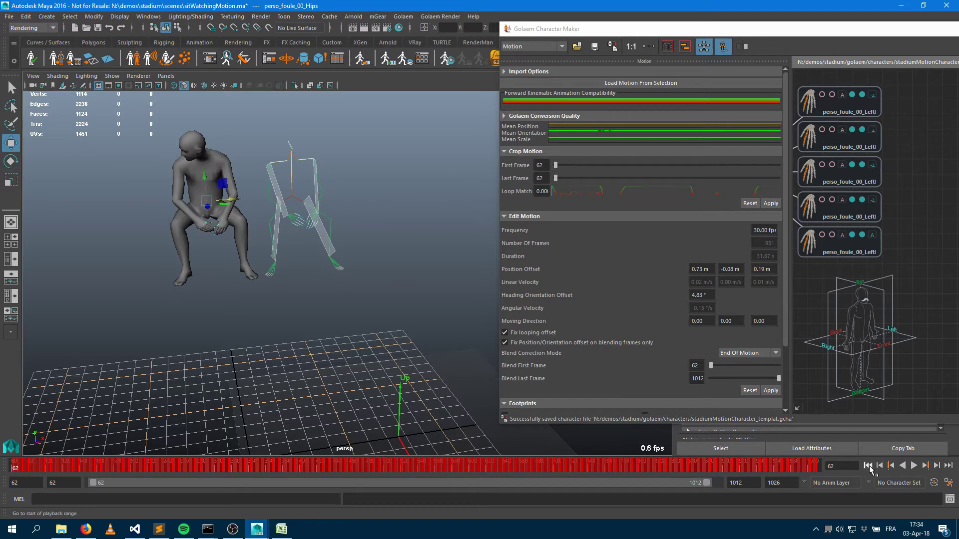
{"action": "left_click", "coordinate": [949, 466]}
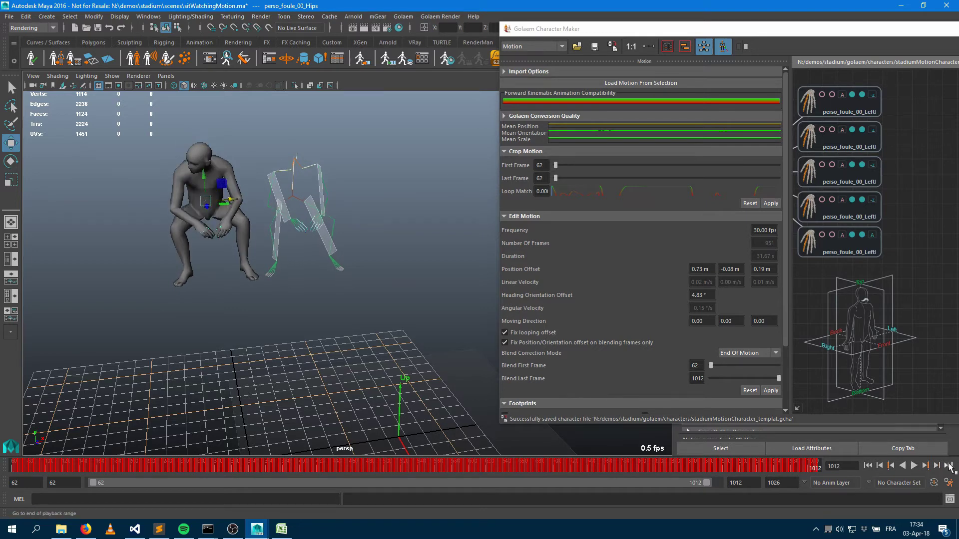
{"action": "left_click", "coordinate": [867, 465]}
Set the Heading Orientation Offset to 0° and apply the motion edits, including the looping offset fix
{"action": "scroll", "coordinate": [617, 260], "scroll_direction": "down", "scroll_amount": 3}
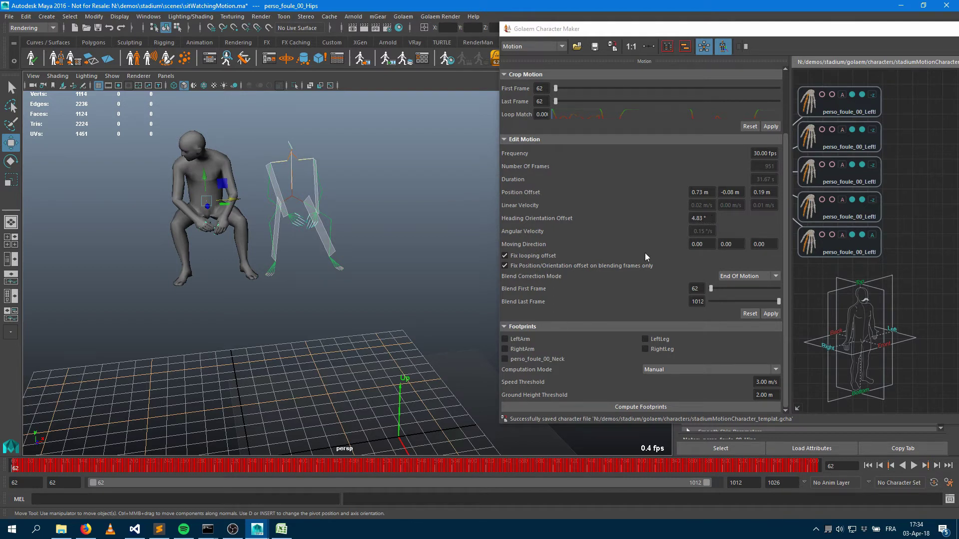
{"action": "double_click", "coordinate": [707, 220]}
{"action": "type", "text": "0"}
{"action": "key", "text": "Tab"}
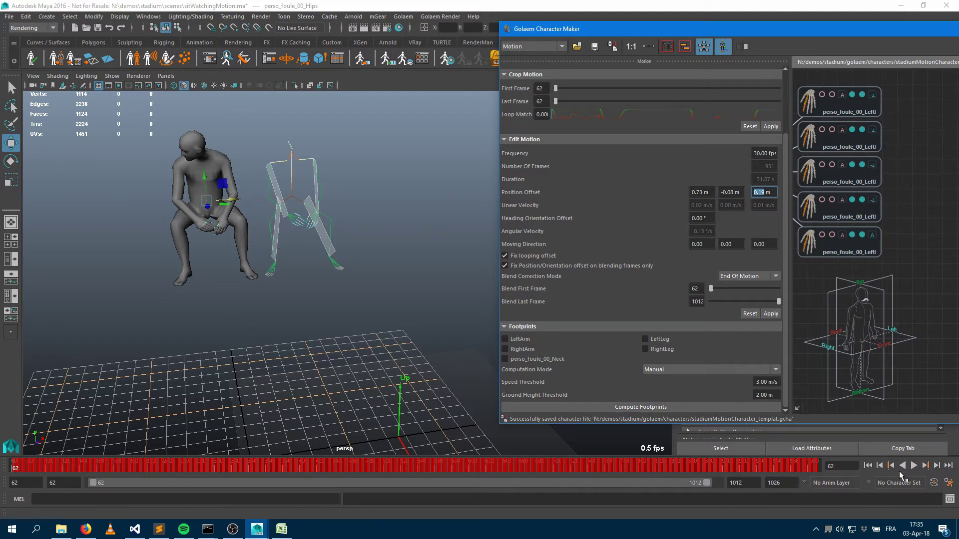
{"action": "left_click", "coordinate": [867, 465]}
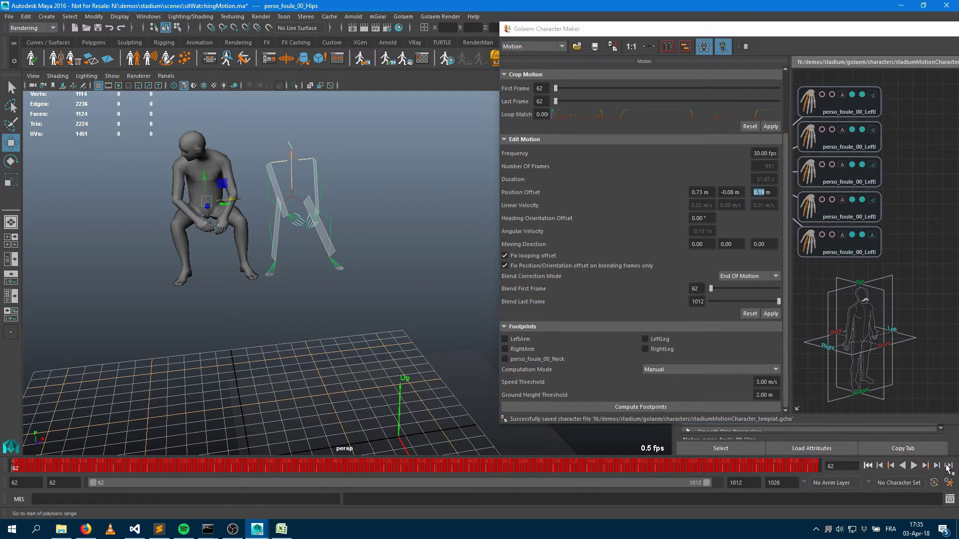
{"action": "left_click", "coordinate": [948, 465]}
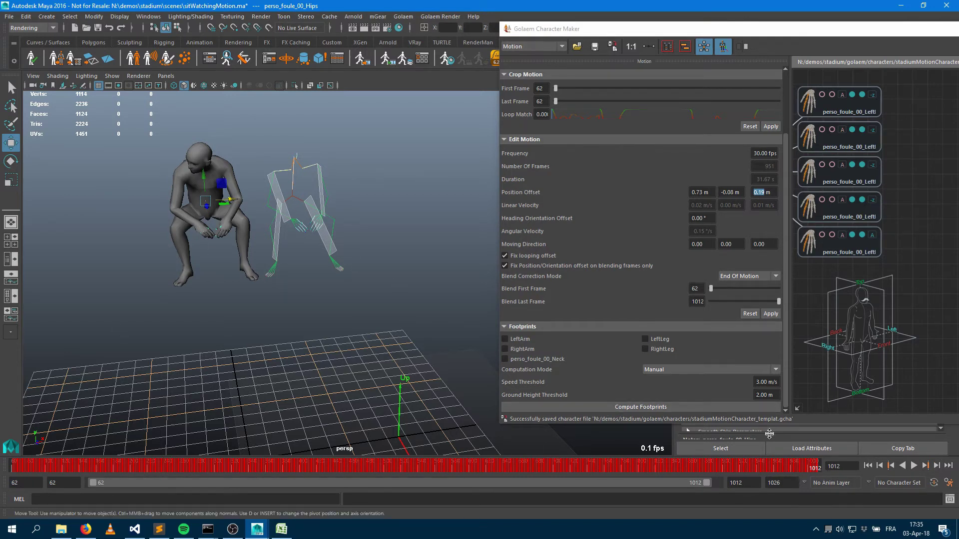
{"action": "left_click", "coordinate": [868, 466]}
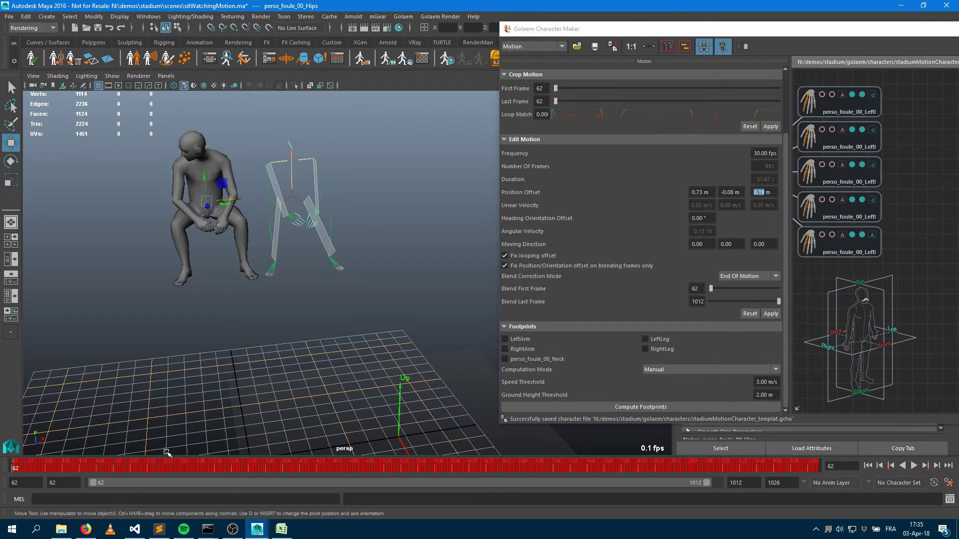
{"action": "left_click", "coordinate": [769, 314]}
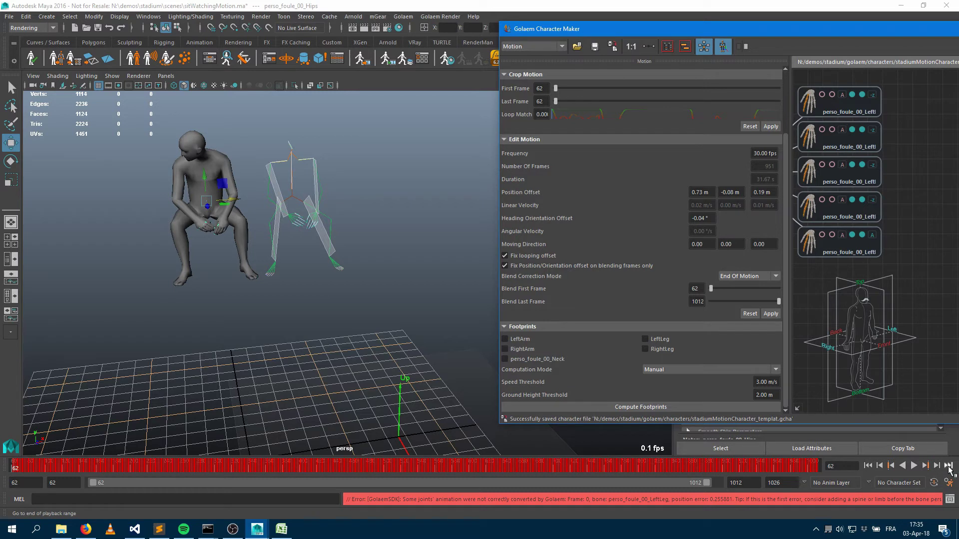
Alternate between the first and last frames to check that the corrected motion loops
{"action": "left_click", "coordinate": [948, 466]}
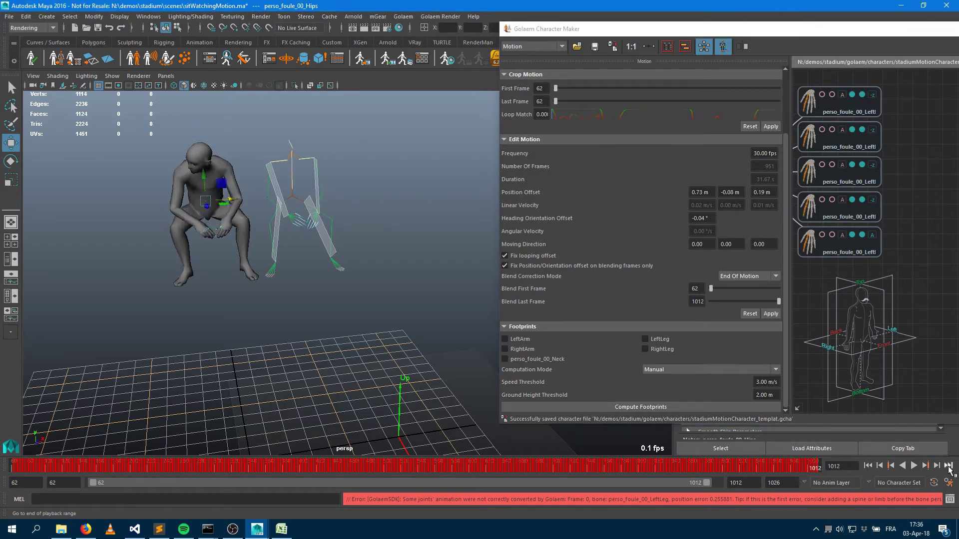
{"action": "left_click", "coordinate": [868, 465]}
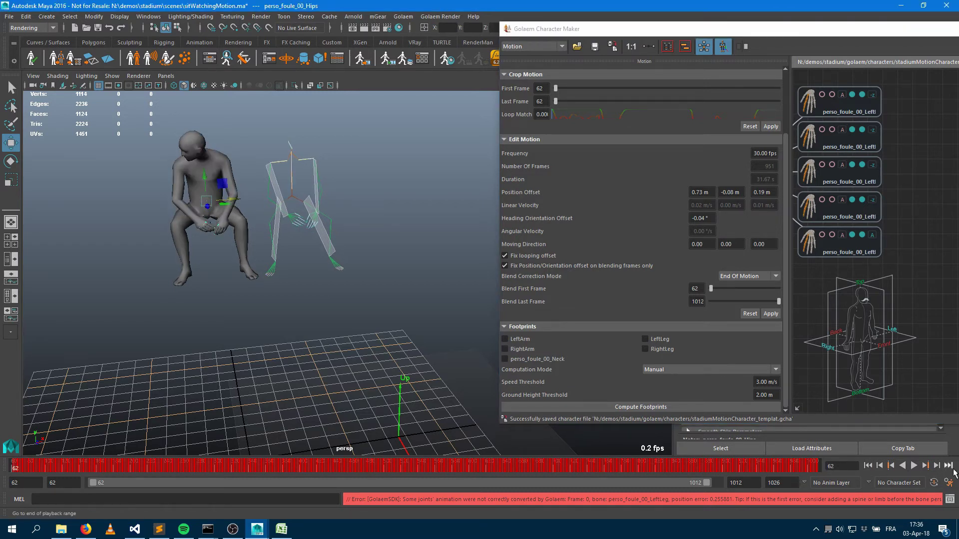
{"action": "left_click", "coordinate": [948, 466]}
{"action": "left_click", "coordinate": [867, 466]}
Play and scrub through the animation to compare the corrected motion with the source character, stopping at frame 288
{"action": "left_click", "coordinate": [914, 465]}
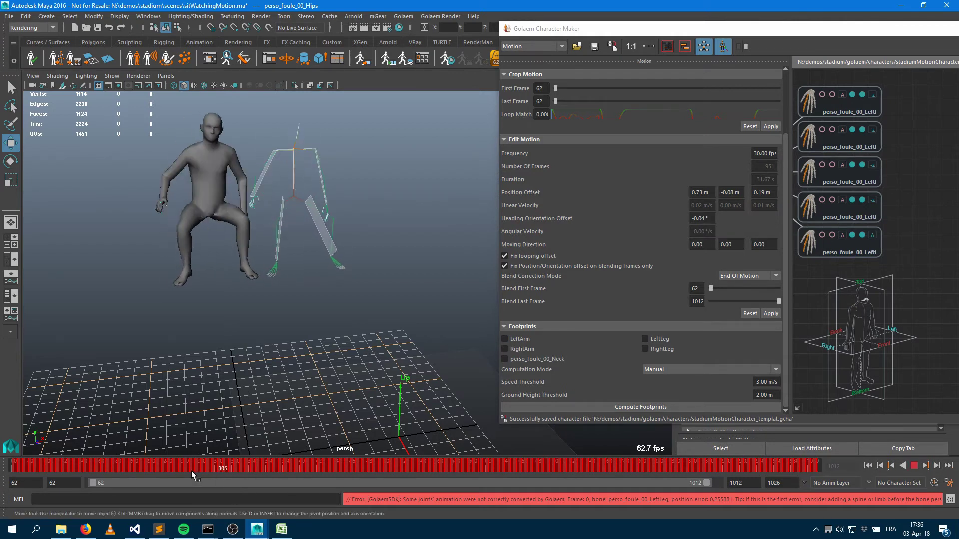
{"action": "left_click_drag", "start_coordinate": [361, 479], "coordinate": [521, 481]}
{"action": "mouse_move", "coordinate": [589, 492]}
{"action": "left_mouse_down"}
{"action": "mouse_move", "coordinate": [188, 483]}
{"action": "mouse_move", "coordinate": [392, 498]}
{"action": "mouse_move", "coordinate": [688, 497]}
{"action": "mouse_move", "coordinate": [262, 485]}
{"action": "left_mouse_up"}
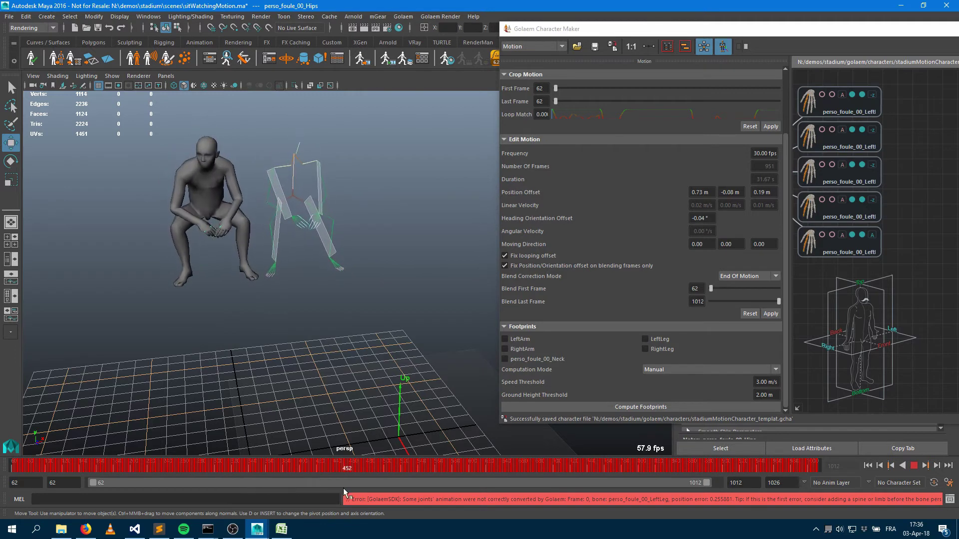
{"action": "left_click_drag", "start_coordinate": [344, 492], "coordinate": [387, 494]}
{"action": "mouse_move", "coordinate": [475, 485]}
{"action": "left_mouse_down"}
{"action": "mouse_move", "coordinate": [487, 487]}
{"action": "mouse_move", "coordinate": [64, 477]}
{"action": "mouse_move", "coordinate": [501, 464]}
{"action": "mouse_move", "coordinate": [237, 446]}
{"action": "mouse_move", "coordinate": [730, 469]}
{"action": "mouse_move", "coordinate": [155, 456]}
{"action": "mouse_move", "coordinate": [728, 480]}
{"action": "mouse_move", "coordinate": [286, 449]}
{"action": "mouse_move", "coordinate": [274, 469]}
{"action": "left_mouse_up"}
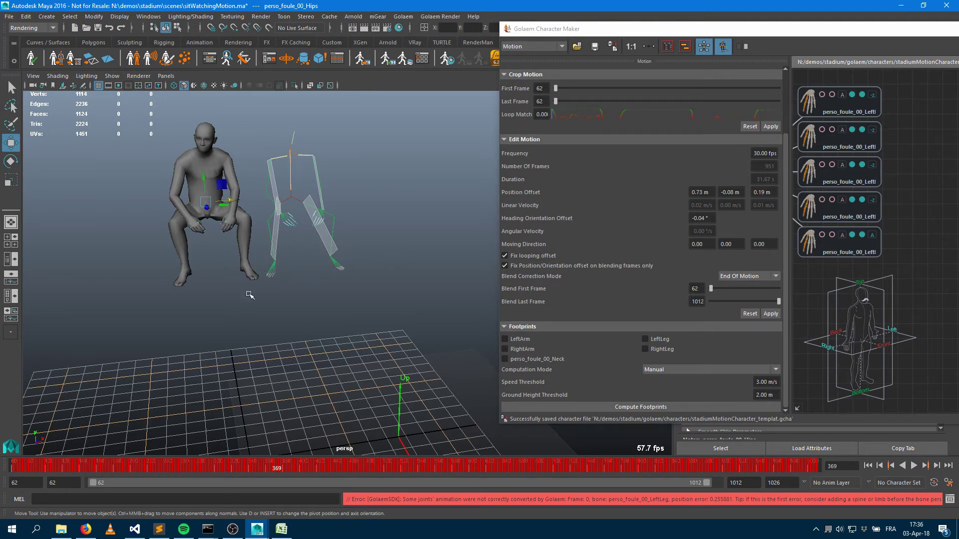
{"action": "left_click_drag", "start_coordinate": [321, 466], "coordinate": [209, 470]}
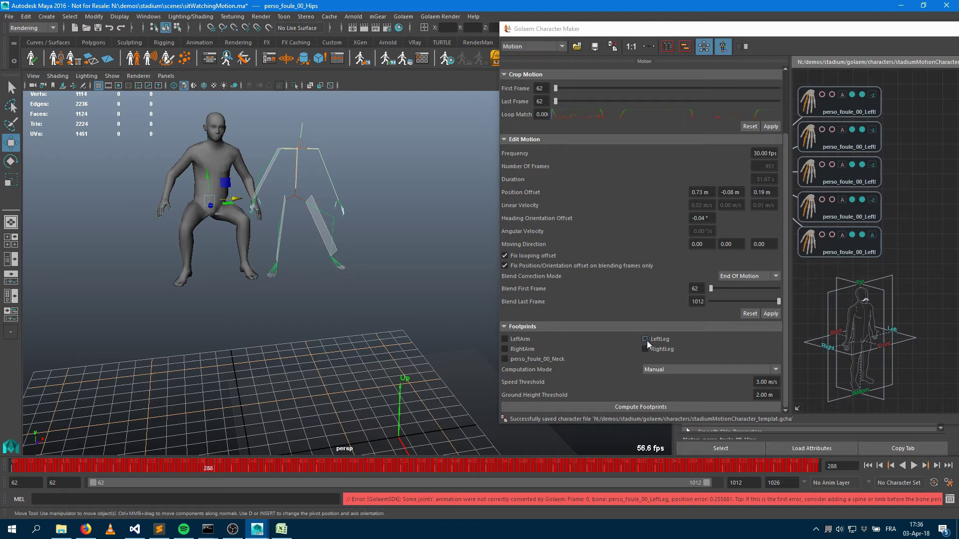
Examine the LeftArm limb node in the skeleton mapping graph
{"action": "left_click", "coordinate": [832, 297]}
{"action": "middle_click_drag", "start_coordinate": [933, 263], "coordinate": [888, 158]}
{"action": "left_click", "coordinate": [888, 159]}
{"action": "middle_click_drag", "start_coordinate": [897, 213], "coordinate": [915, 170]}
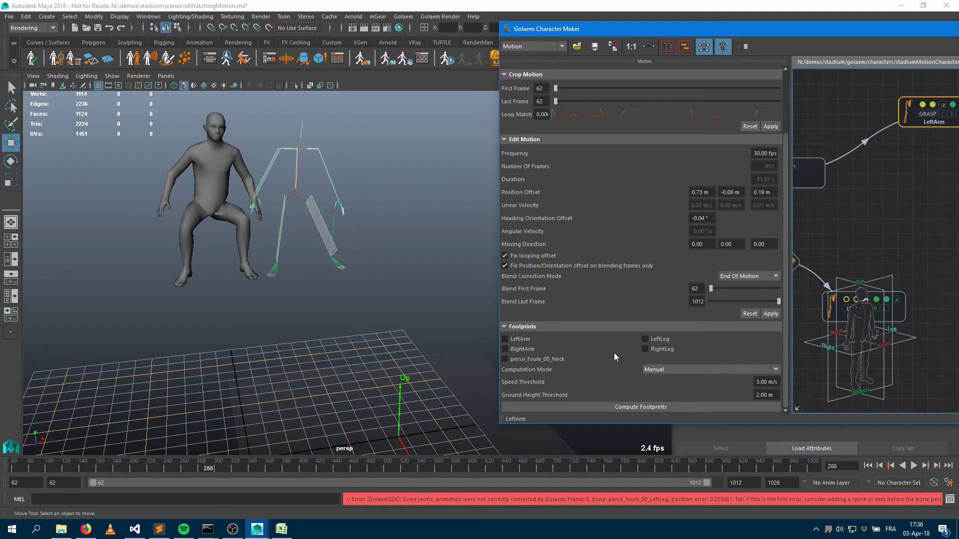
Compute footprints for the LeftLeg and RightLeg limbs and check them along the timeline up to frame 603
{"action": "left_click", "coordinate": [646, 340]}
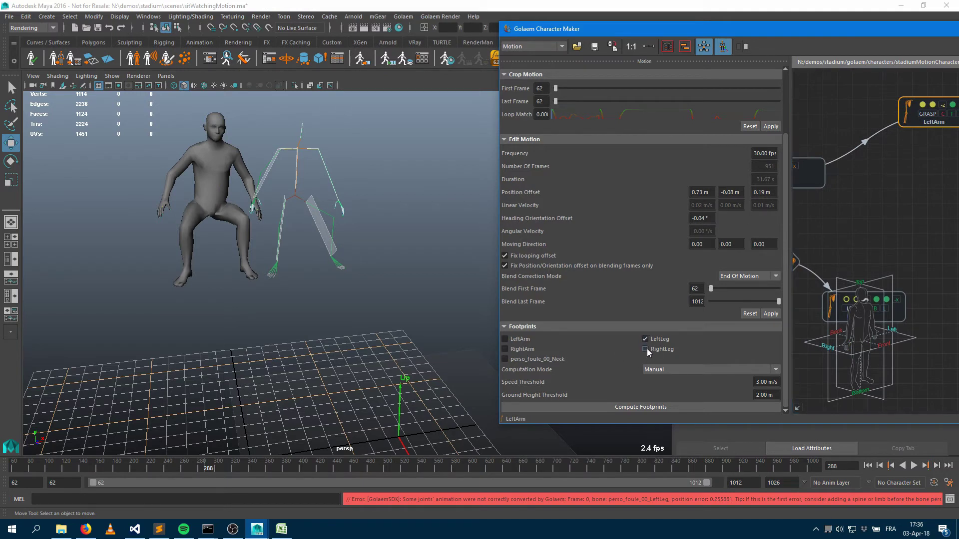
{"action": "left_click", "coordinate": [645, 350]}
{"action": "left_click", "coordinate": [637, 407]}
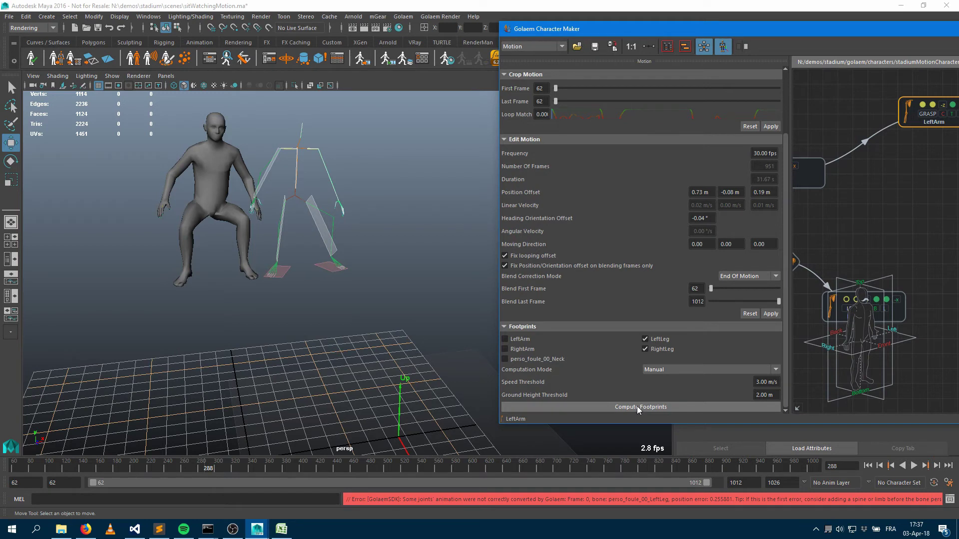
{"action": "left_click_drag", "start_coordinate": [70, 466], "coordinate": [218, 472]}
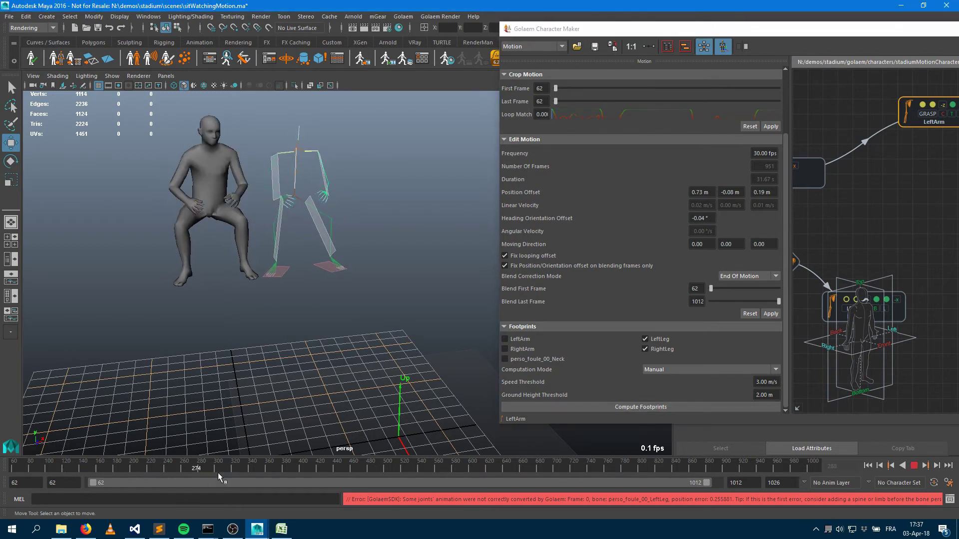
{"action": "left_click", "coordinate": [472, 466]}
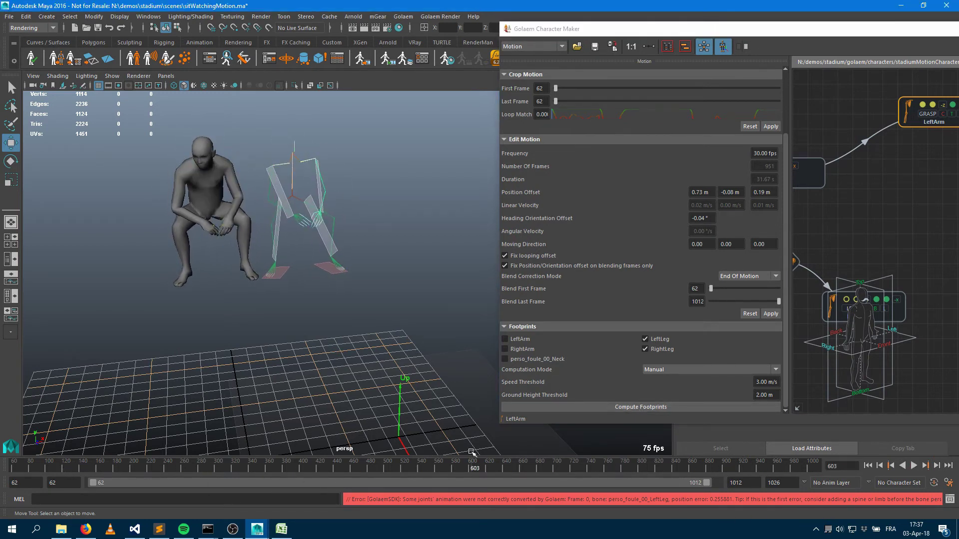
Select the characterMakerLocatorShape1 node under characterMakerLocator1 in the scene outliner
{"action": "key", "text": "shift+o"}
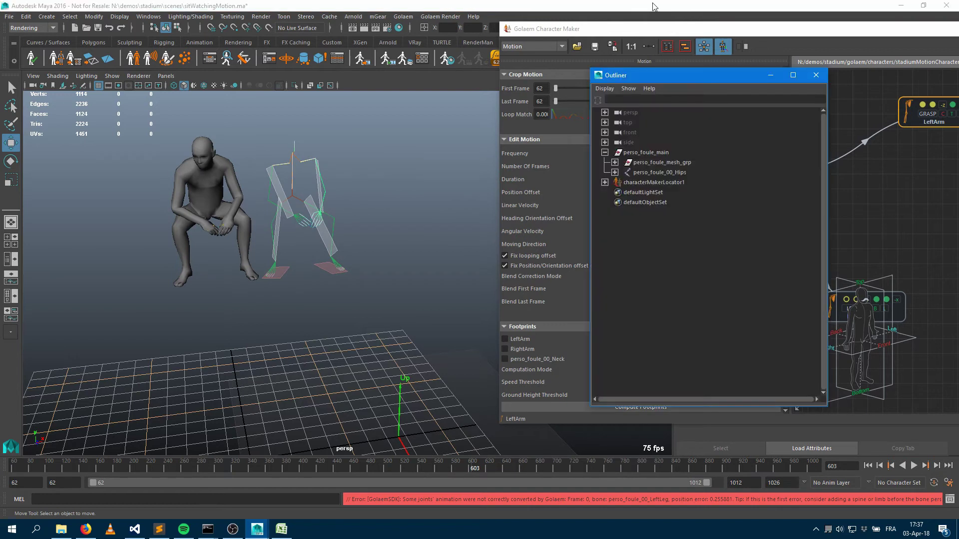
{"action": "left_click", "coordinate": [659, 182]}
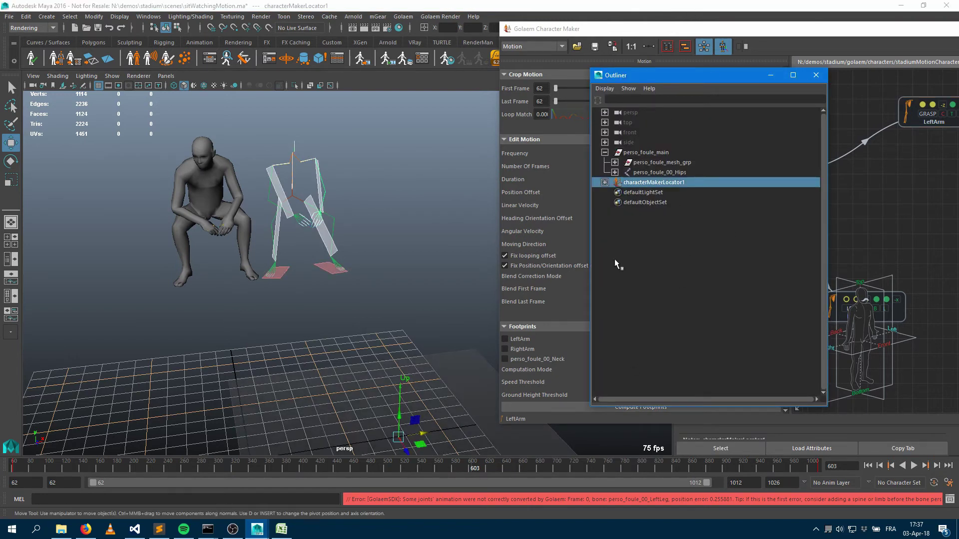
{"action": "left_click", "coordinate": [605, 183]}
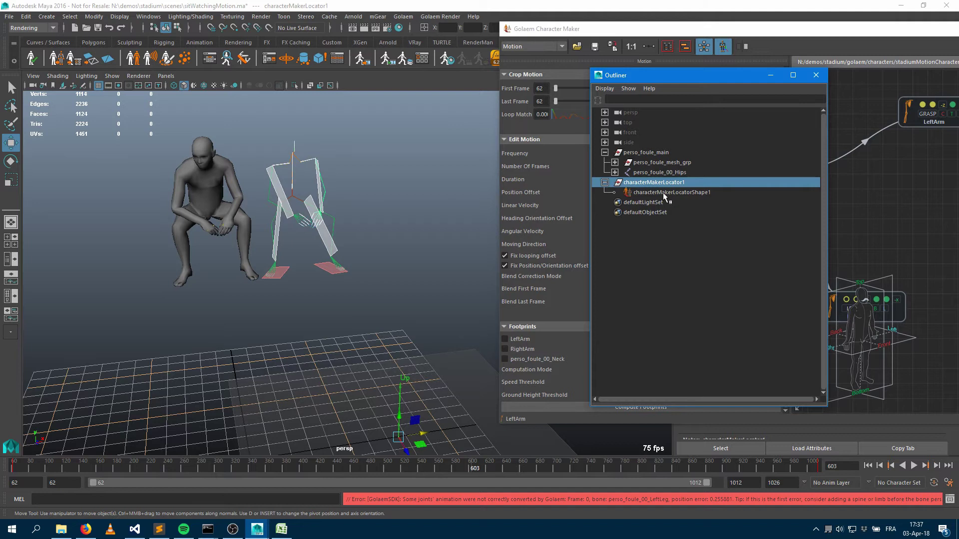
{"action": "left_click", "coordinate": [664, 193]}
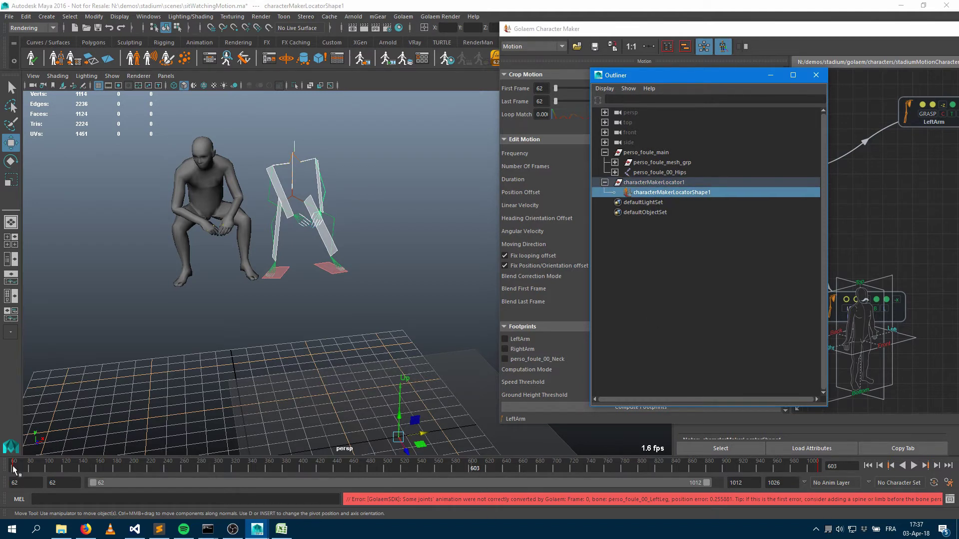
Play back the converted motion and examine the LeftLeg Footprints curve of characterMakerLocatorShape1 in the Graph Editor
{"action": "left_click", "coordinate": [913, 466]}
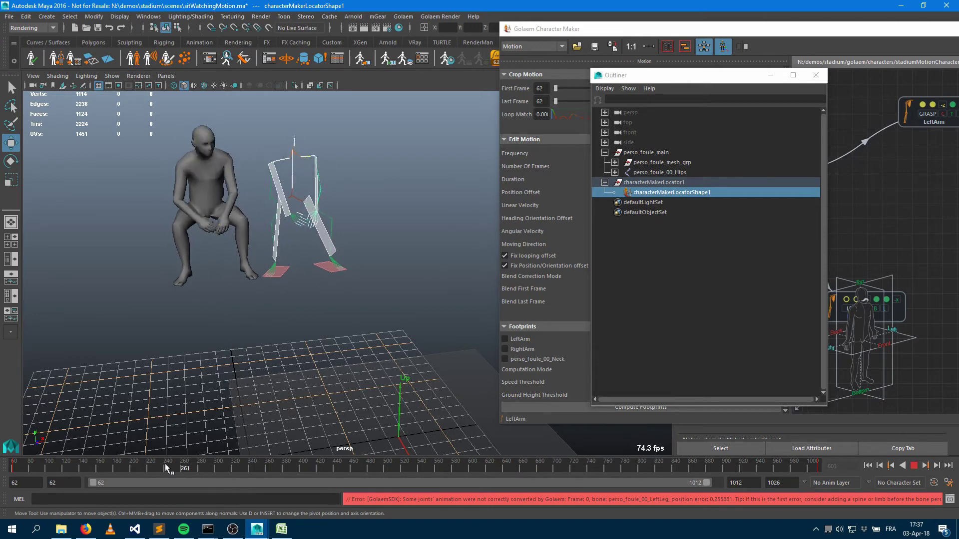
{"action": "left_click", "coordinate": [396, 467]}
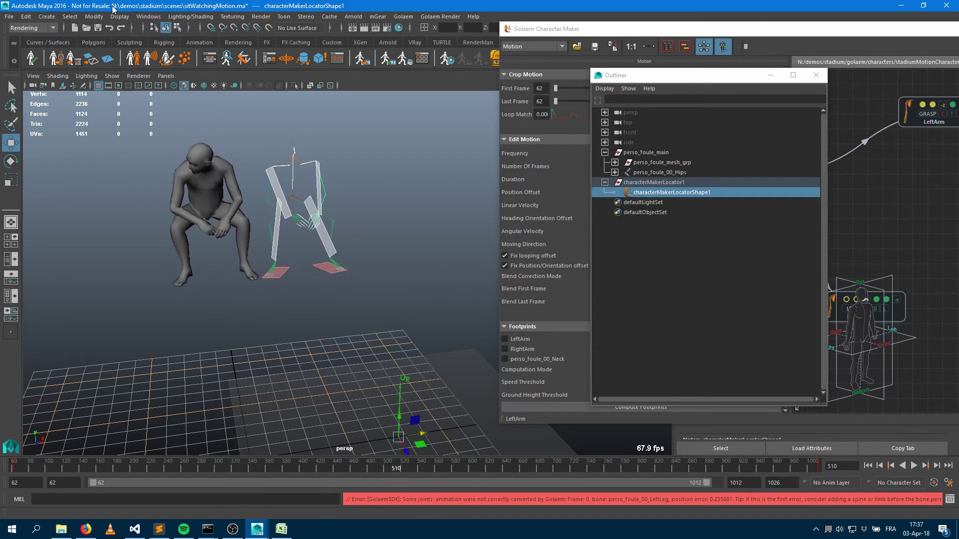
{"action": "left_click", "coordinate": [148, 16]}
{"action": "mouse_move", "coordinate": [178, 43]}
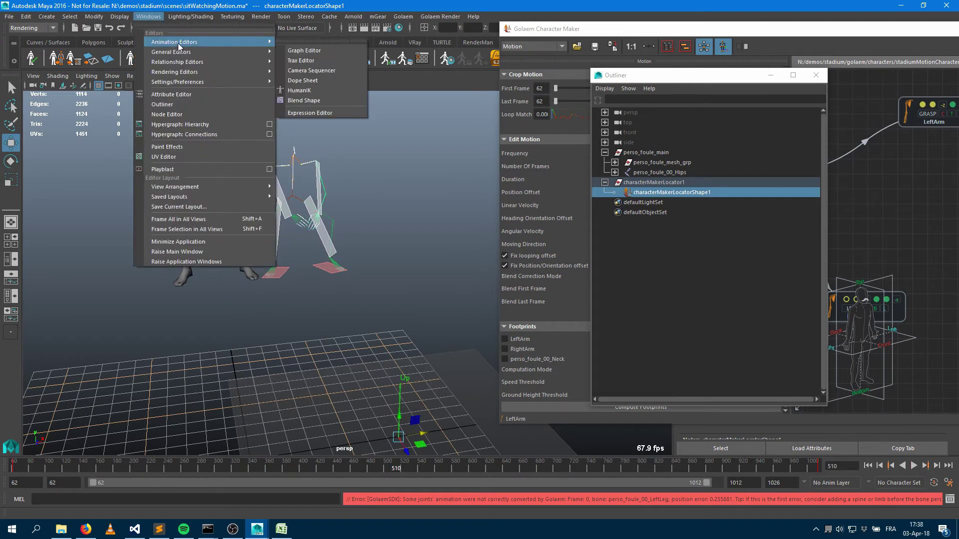
{"action": "left_click", "coordinate": [328, 50]}
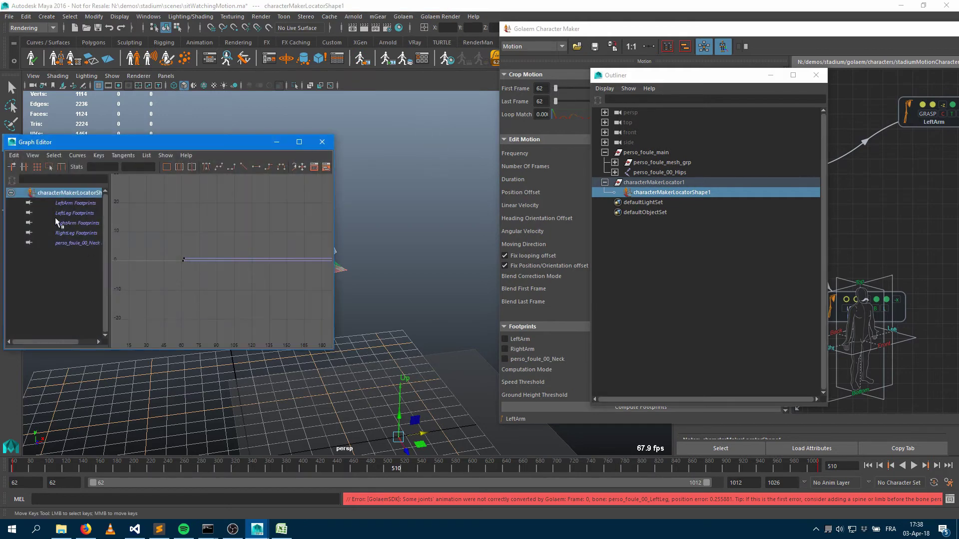
{"action": "left_click", "coordinate": [73, 213]}
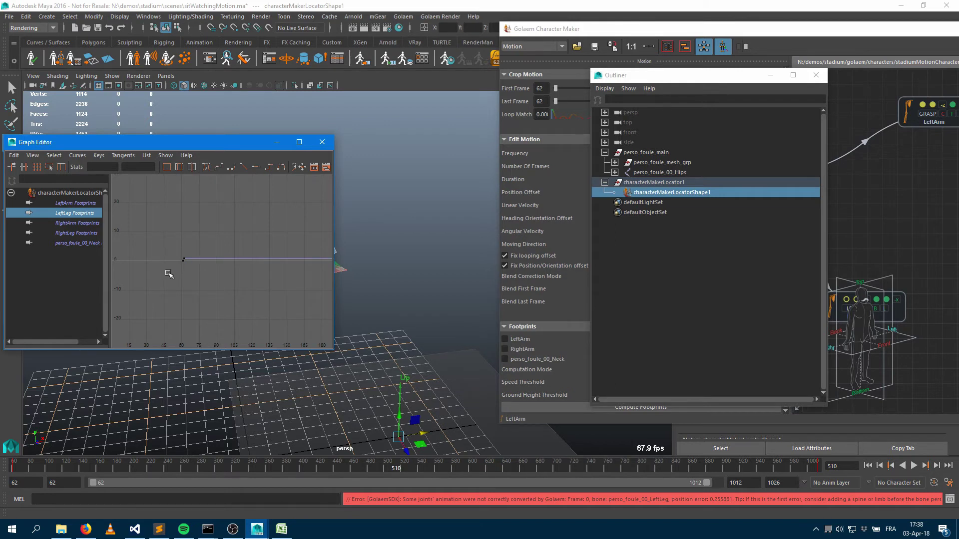
{"action": "key", "text": "f"}
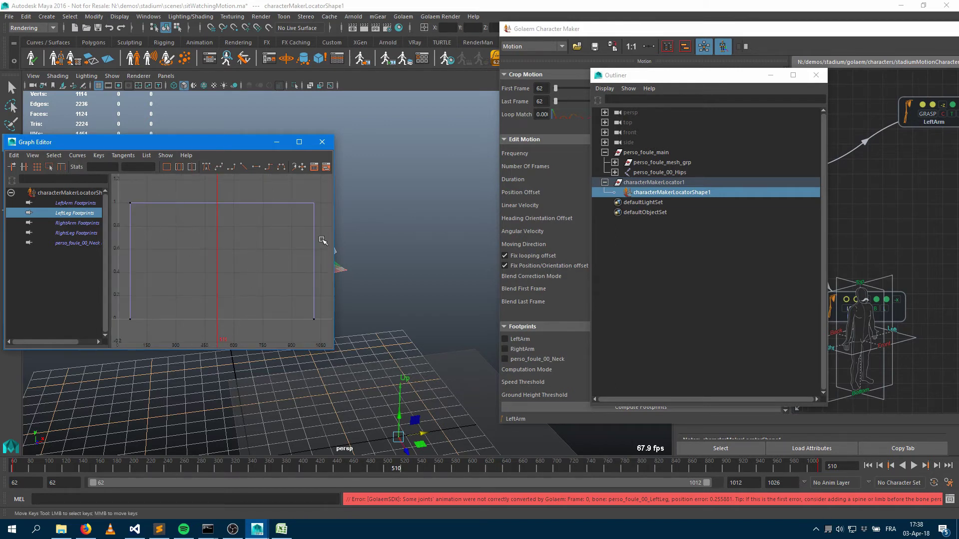
{"action": "left_click", "coordinate": [322, 143]}
{"action": "key", "text": "alt+v"}
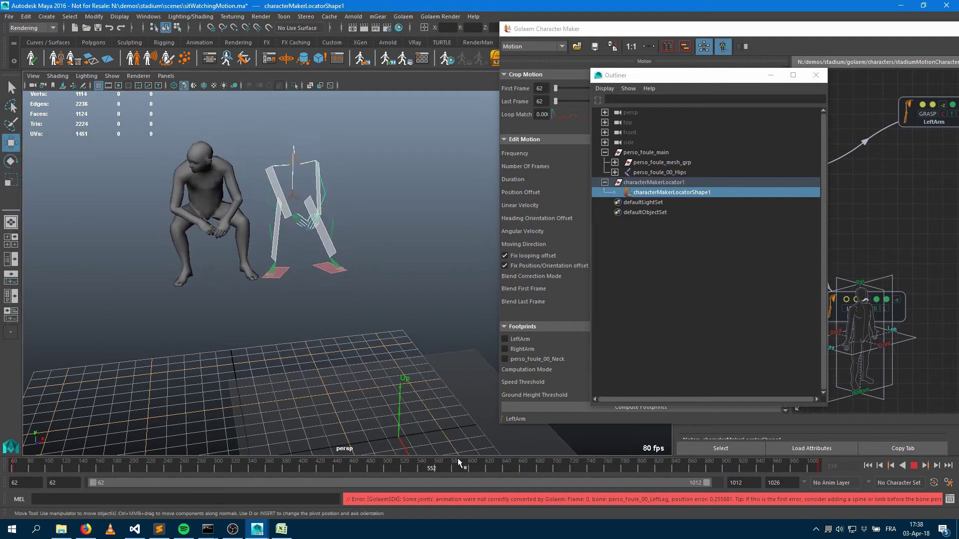
{"action": "left_click", "coordinate": [507, 468]}
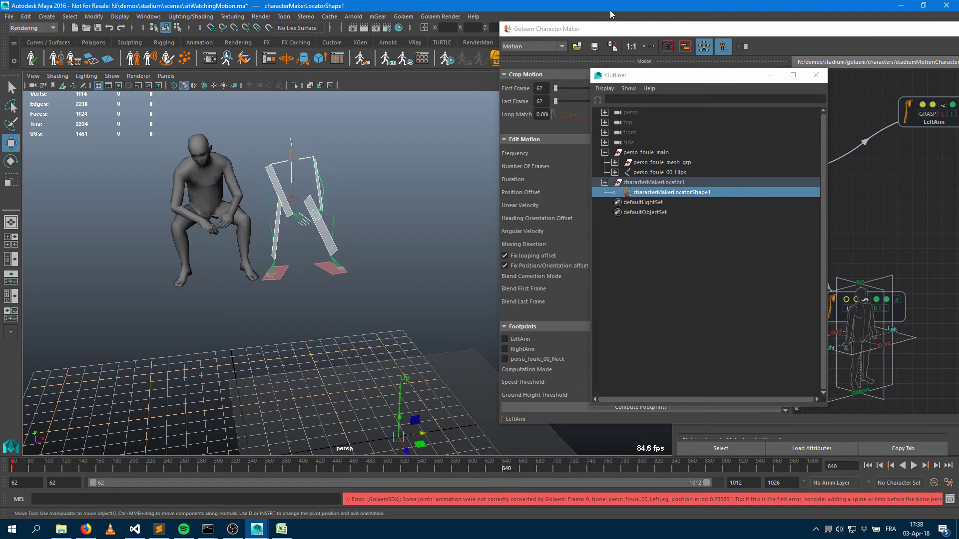
Start saving the motion and create a "motions" folder inside the stadium project's golaem folder
{"action": "left_click", "coordinate": [770, 76]}
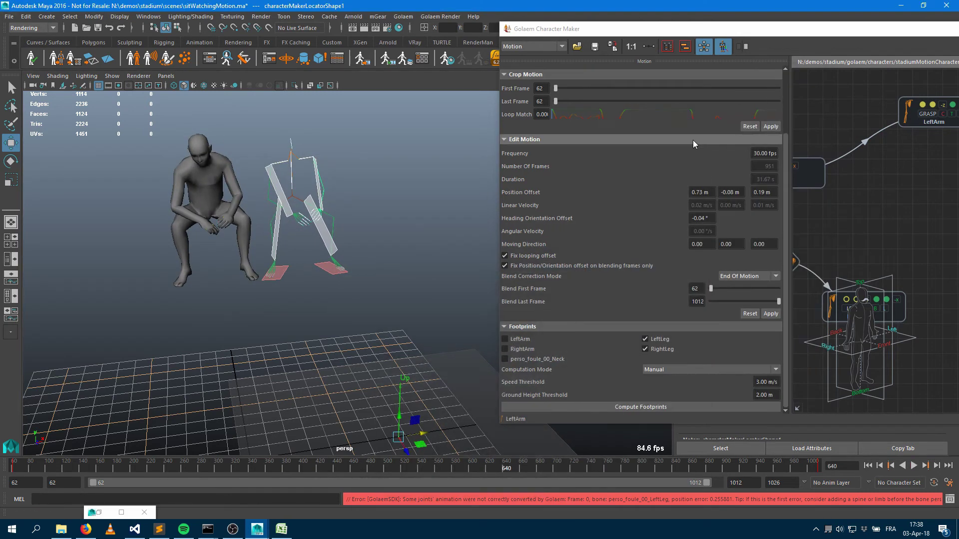
{"action": "left_click", "coordinate": [595, 50]}
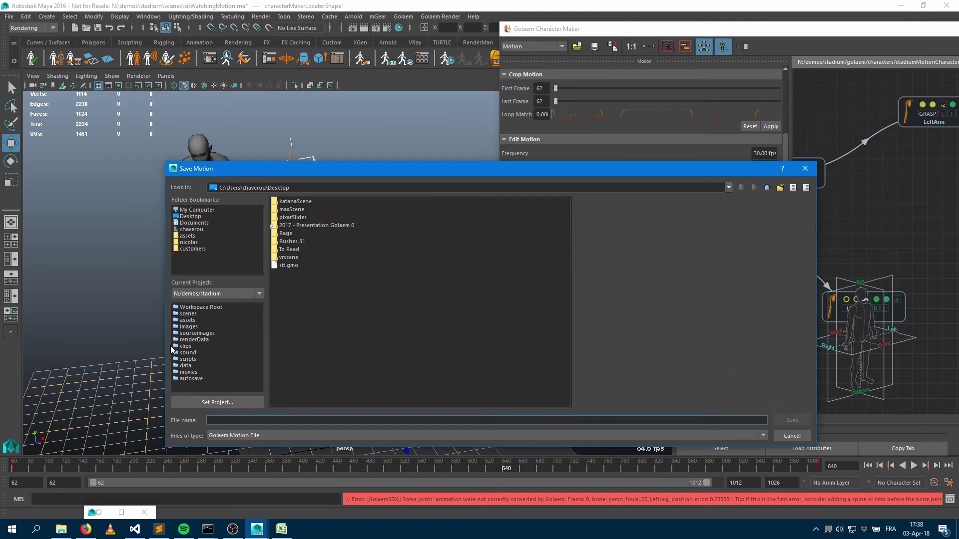
{"action": "left_click", "coordinate": [195, 308]}
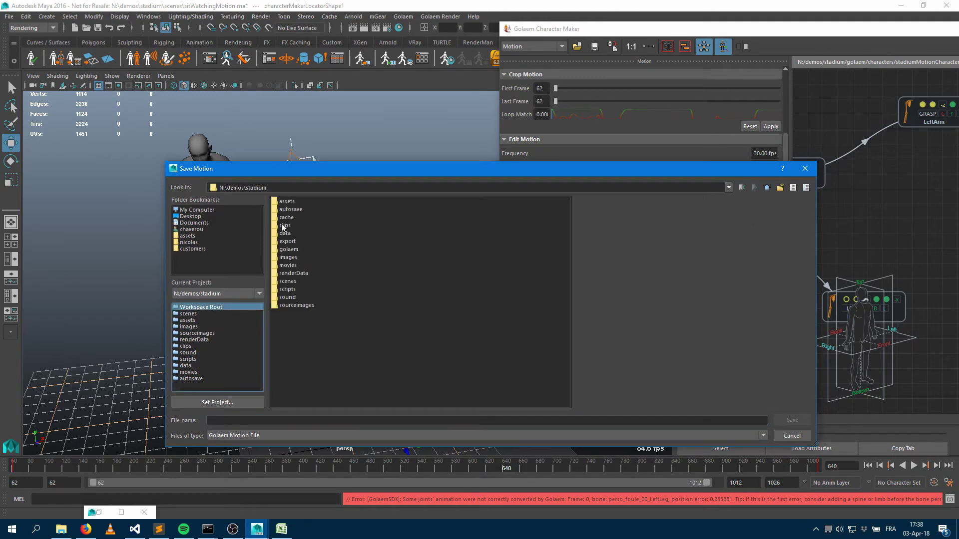
{"action": "double_click", "coordinate": [289, 250]}
{"action": "right_click", "coordinate": [311, 242]}
{"action": "left_click", "coordinate": [328, 259]}
{"action": "type", "text": "motions"}
{"action": "key", "text": "Return"}
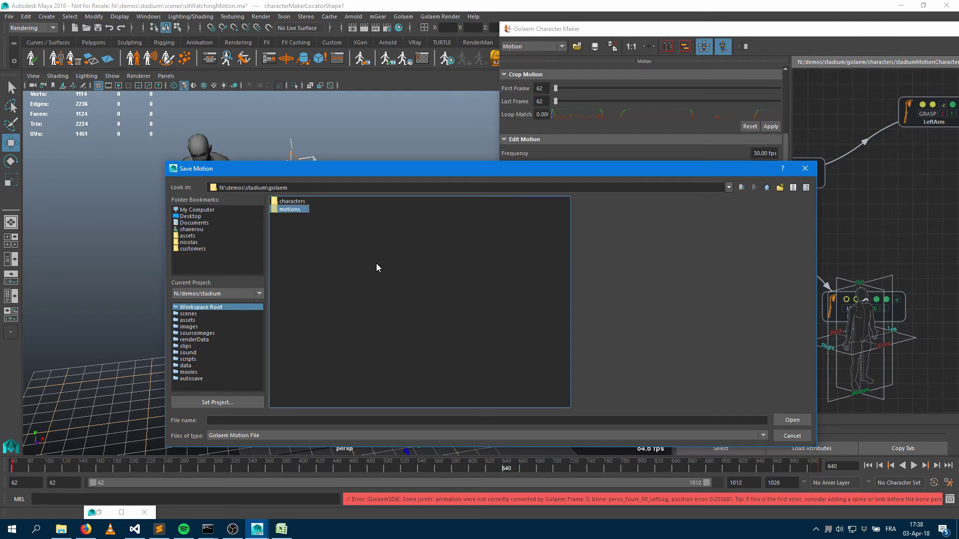
Save the Golaem motion file as sitWatching in the new motions folder
{"action": "left_click", "coordinate": [793, 422]}
{"action": "left_click", "coordinate": [386, 420]}
{"action": "type", "text": "s"}
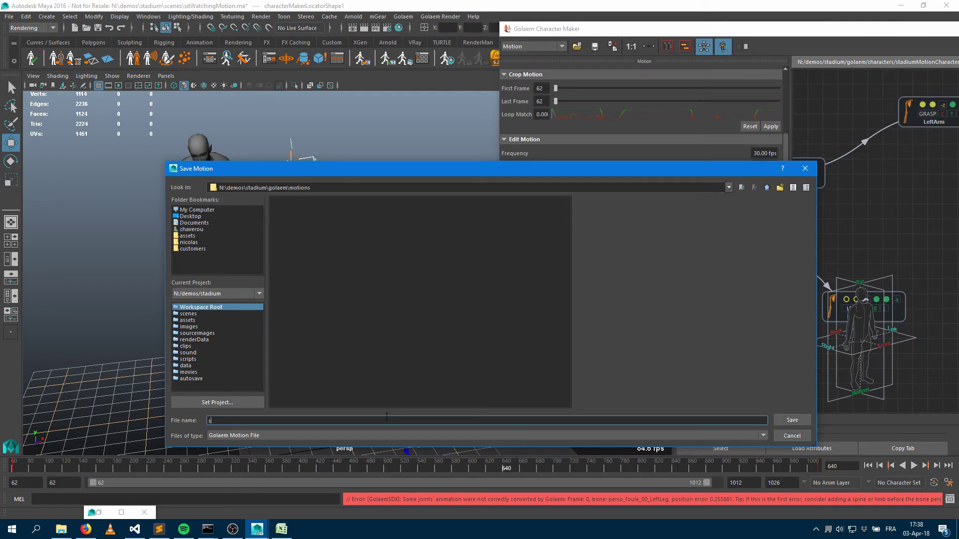
{"action": "type", "text": "itWatching"}
{"action": "key", "text": "Return"}
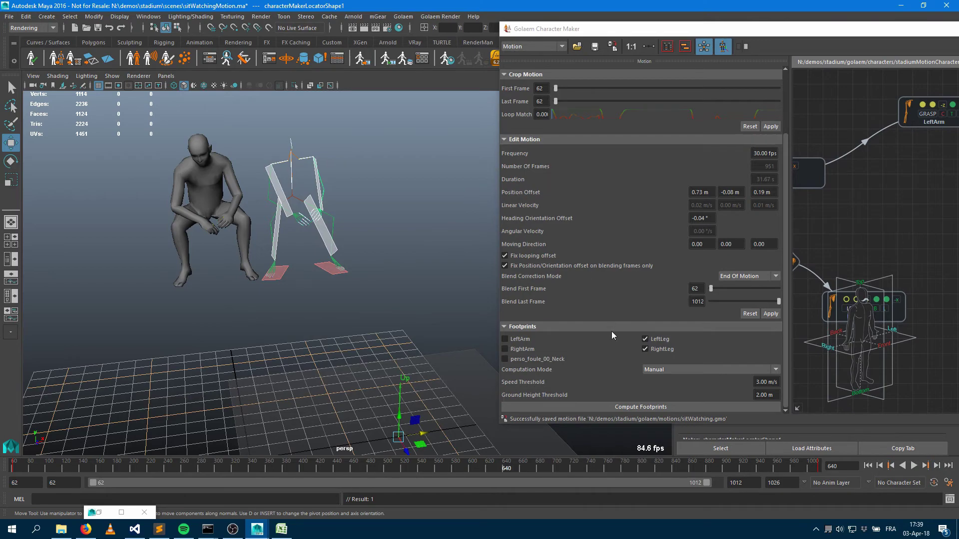
Switch to the Maya session with lookdevScene.ma and save that scene as motionTestScene
{"action": "left_click", "coordinate": [257, 529]}
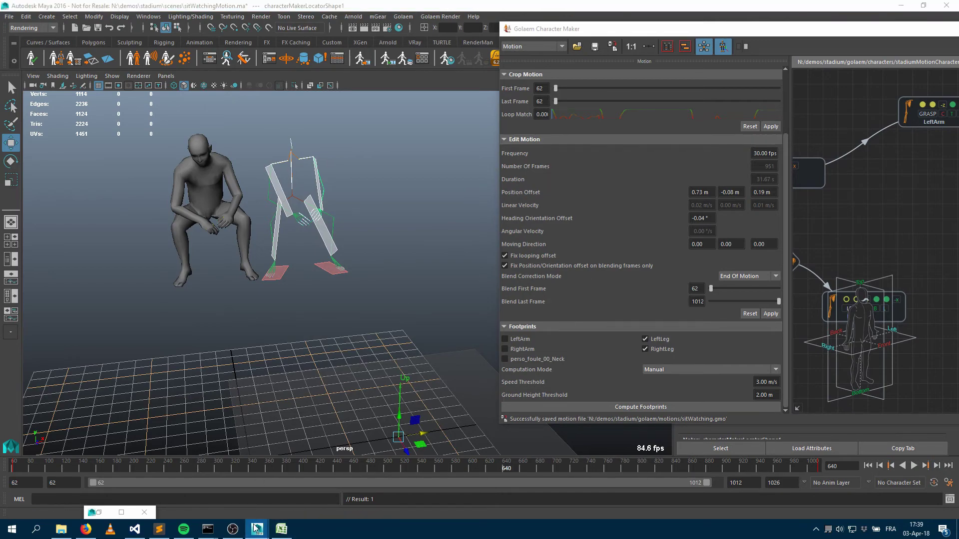
{"action": "left_click", "coordinate": [200, 492]}
{"action": "left_click_drag", "start_coordinate": [348, 315], "coordinate": [297, 323], "text": "alt"}
{"action": "middle_click_drag", "start_coordinate": [324, 301], "coordinate": [384, 283], "text": "alt"}
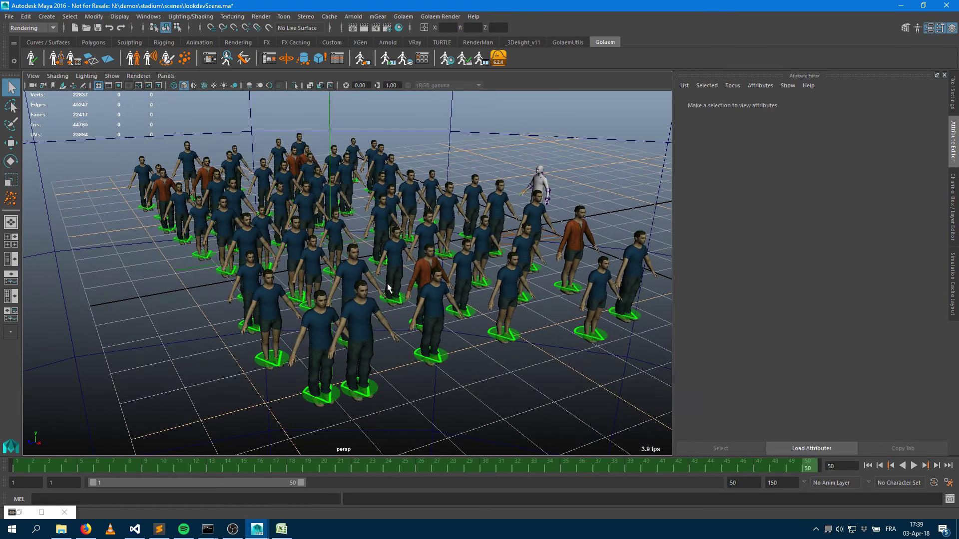
{"action": "left_click", "coordinate": [9, 16]}
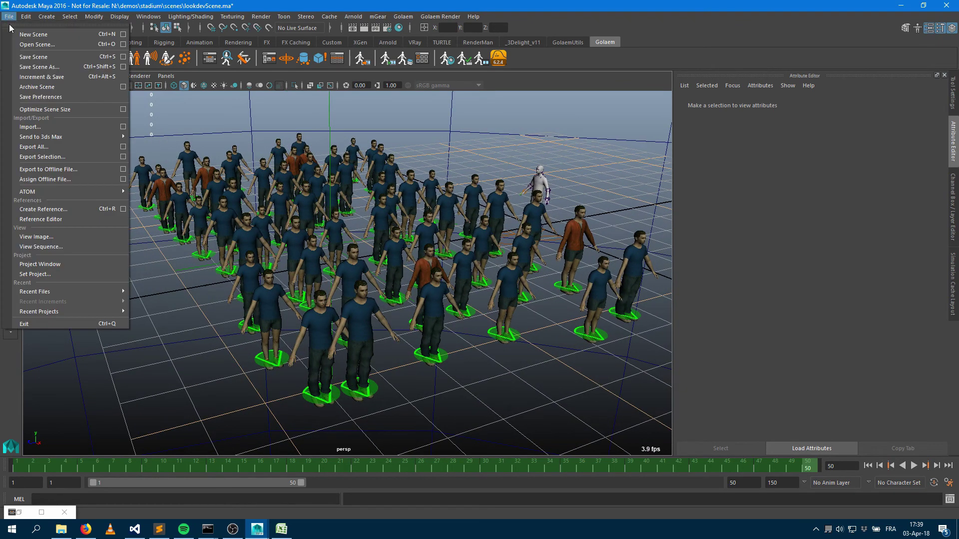
{"action": "left_click", "coordinate": [51, 68]}
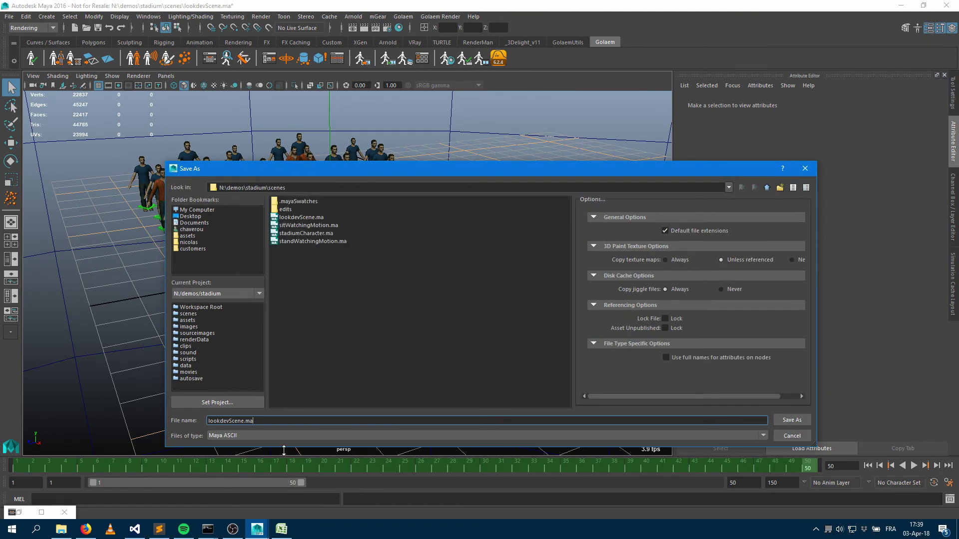
{"action": "key", "text": "ctrl+a"}
{"action": "type", "text": "motionTestScene"}
{"action": "key", "text": "Return"}
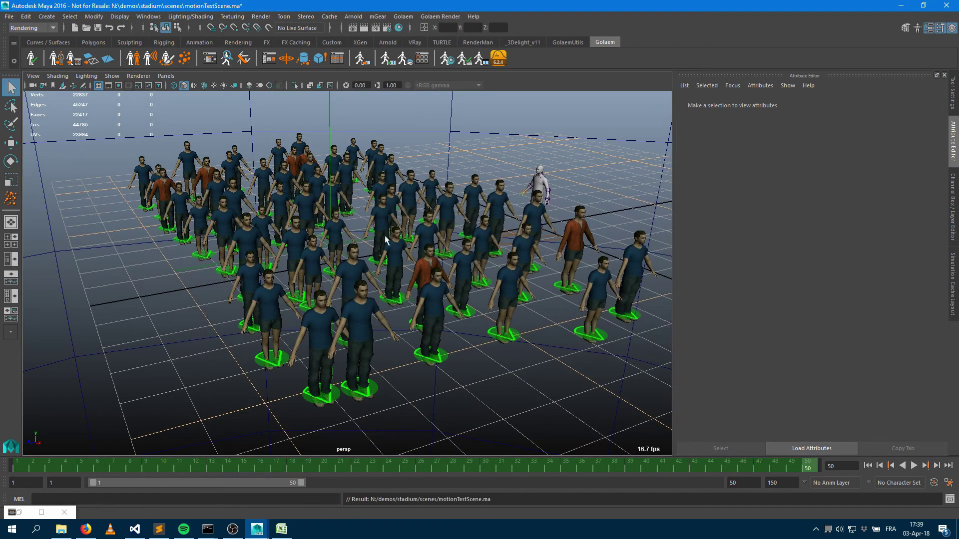
Switch the crowd from cache replay to simulation run and play it from the first frame
{"action": "left_click", "coordinate": [482, 58]}
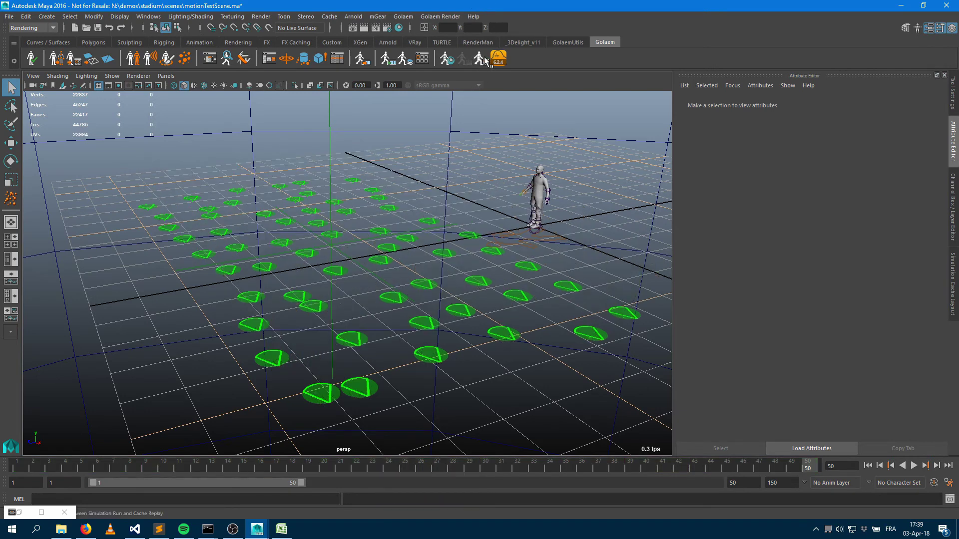
{"action": "left_click", "coordinate": [868, 465]}
{"action": "left_click", "coordinate": [914, 465]}
{"action": "left_click", "coordinate": [914, 465]}
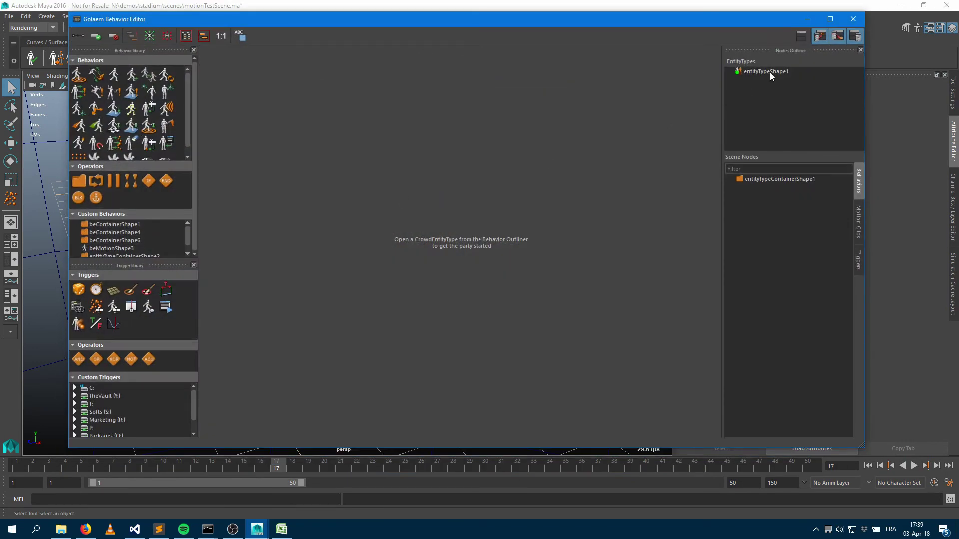
Open entityTypeShape1 in the Behavior Editor and add a Motion behavior using the sitWatching file from golaem/motions
{"action": "double_click", "coordinate": [769, 73]}
{"action": "left_click_drag", "start_coordinate": [114, 75], "coordinate": [441, 255]}
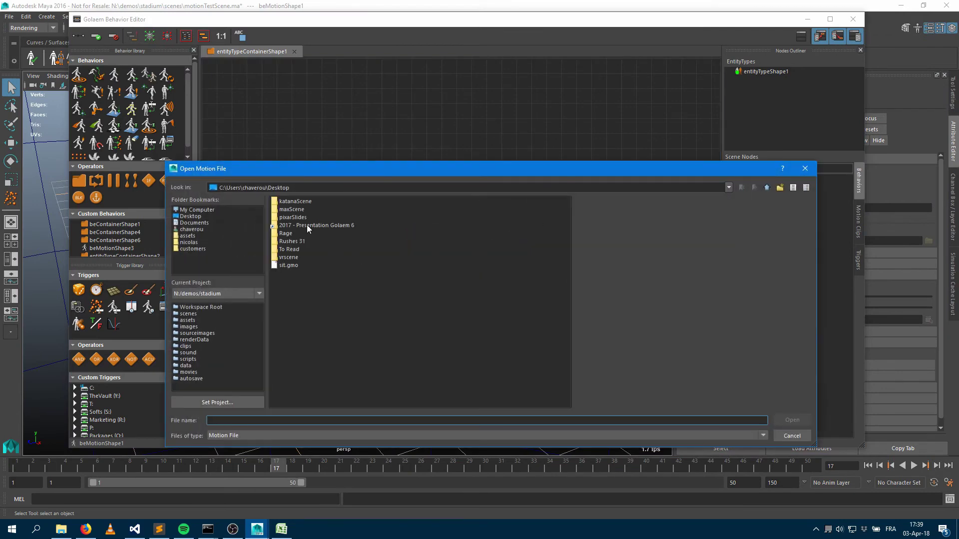
{"action": "left_click", "coordinate": [196, 307]}
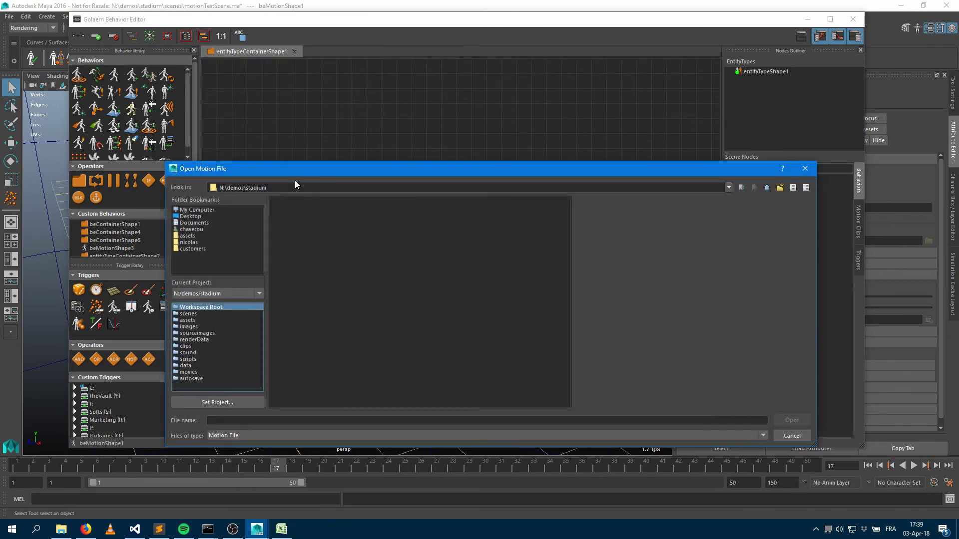
{"action": "double_click", "coordinate": [288, 250]}
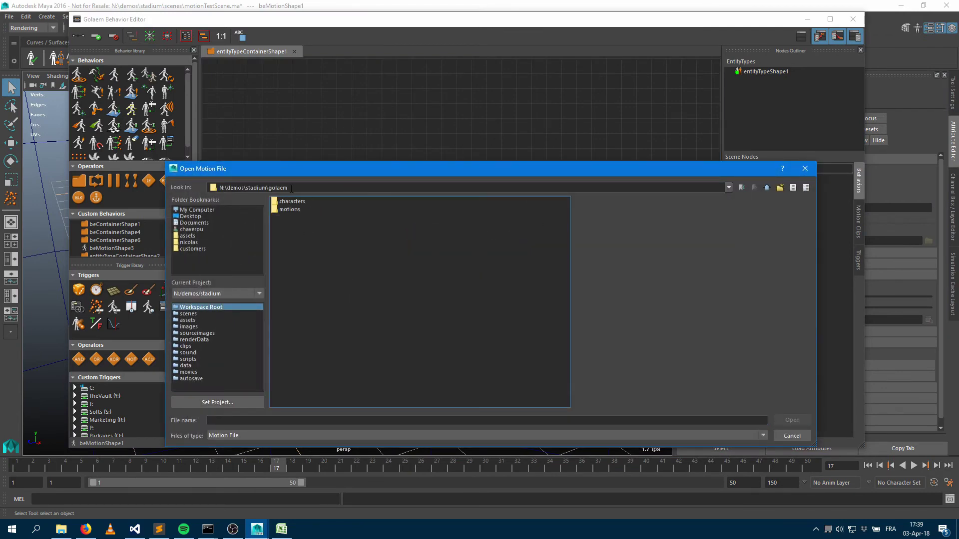
{"action": "double_click", "coordinate": [289, 209]}
{"action": "double_click", "coordinate": [297, 202]}
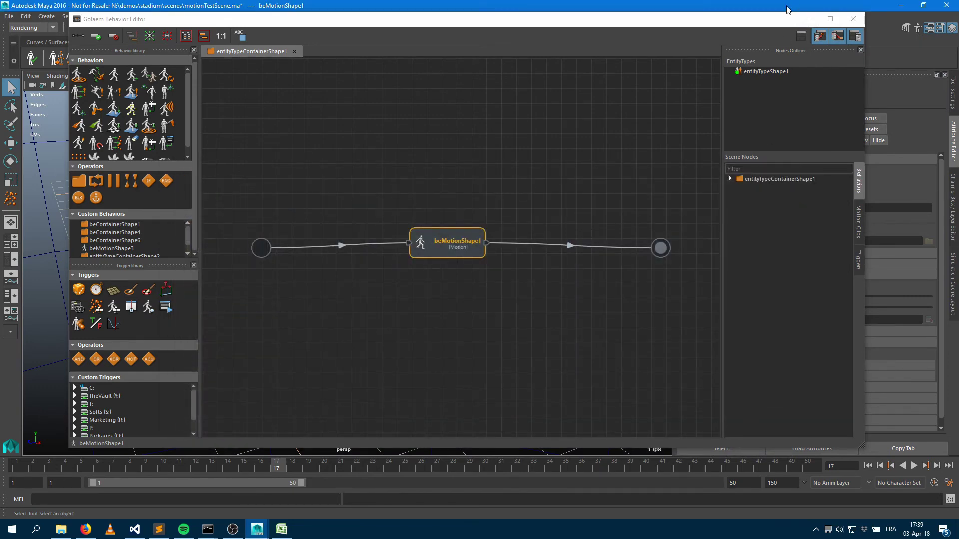
Put the Behavior Editor away and play the simulation to check the sitting motion on the crowd
{"action": "left_click", "coordinate": [808, 20]}
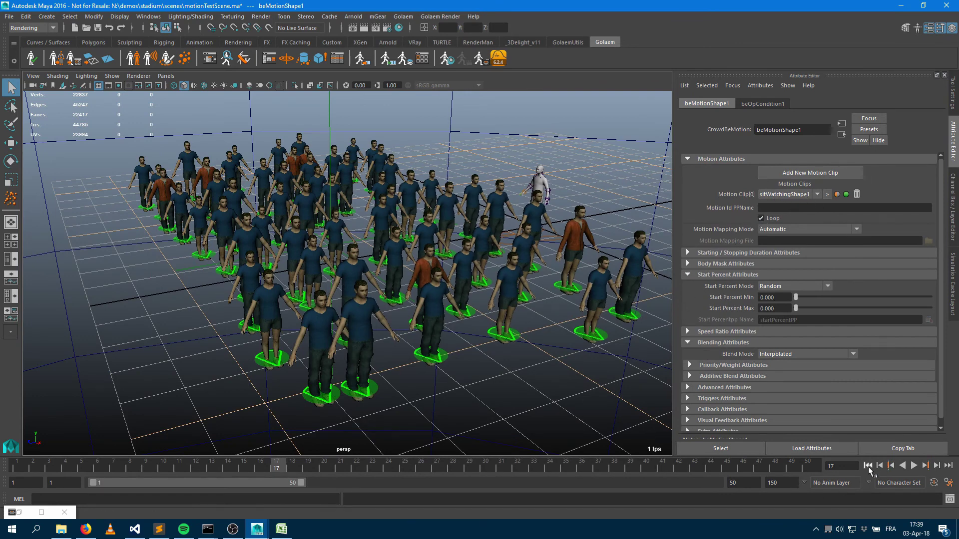
{"action": "left_click", "coordinate": [915, 466]}
{"action": "left_click", "coordinate": [914, 466]}
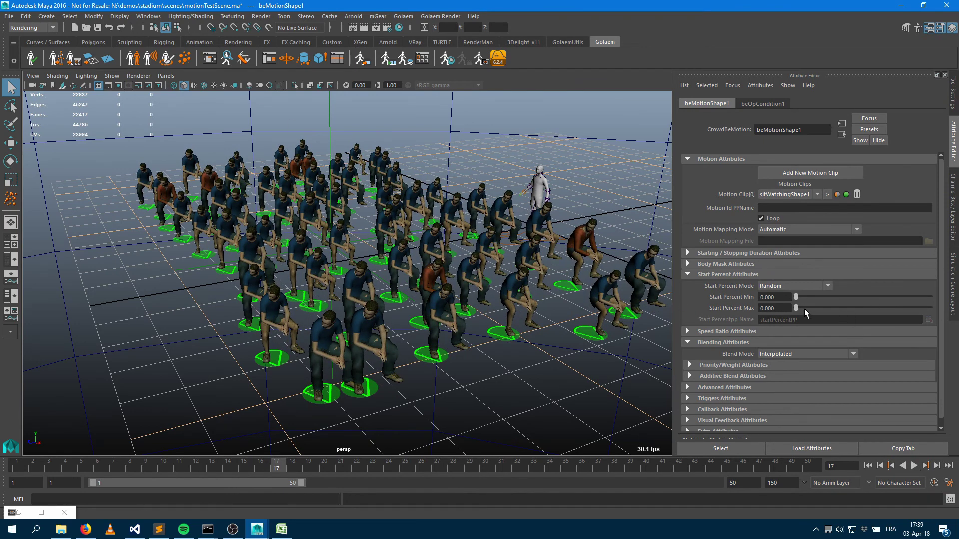
Set the motion behavior's Start Percent Max to 1.000 and replay the simulation from the start
{"action": "left_click_drag", "start_coordinate": [797, 308], "coordinate": [930, 309]}
{"action": "left_click", "coordinate": [868, 466]}
{"action": "left_click", "coordinate": [914, 466]}
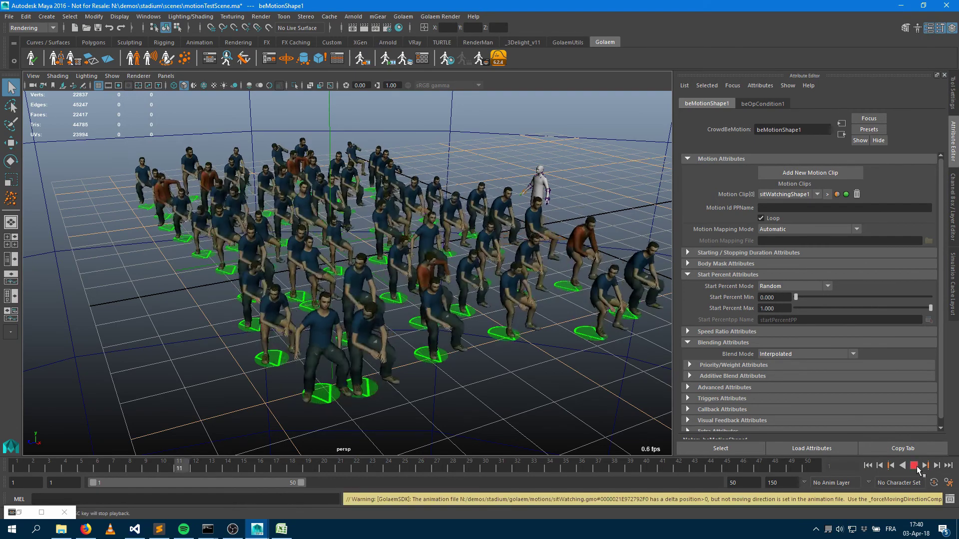
{"action": "left_click", "coordinate": [914, 466]}
Extend the playback range to end at frame 300 and play the crowd simulation while viewing the seated characters
{"action": "double_click", "coordinate": [735, 481]}
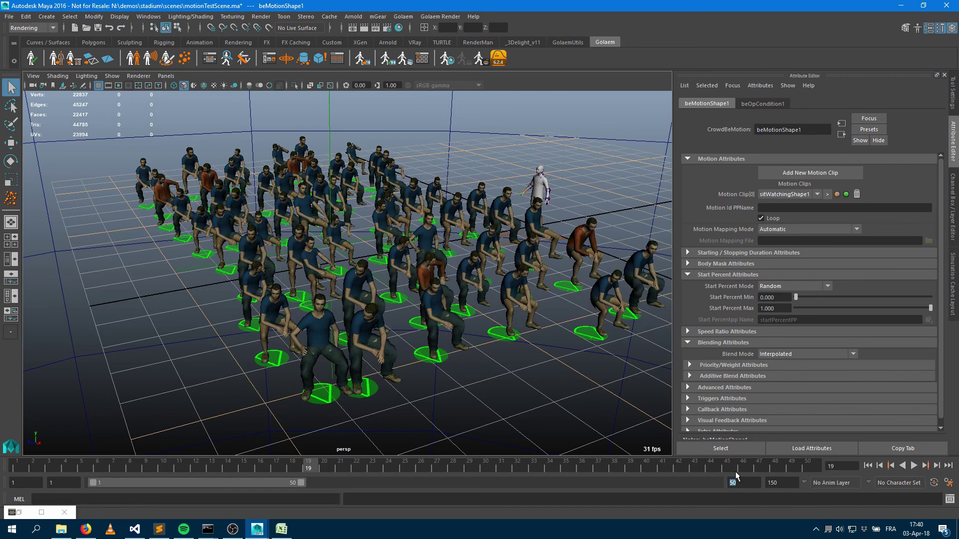
{"action": "type", "text": "300"}
{"action": "key", "text": "Return"}
{"action": "left_click", "coordinate": [913, 465]}
{"action": "left_click_drag", "start_coordinate": [562, 340], "coordinate": [541, 332], "text": "alt"}
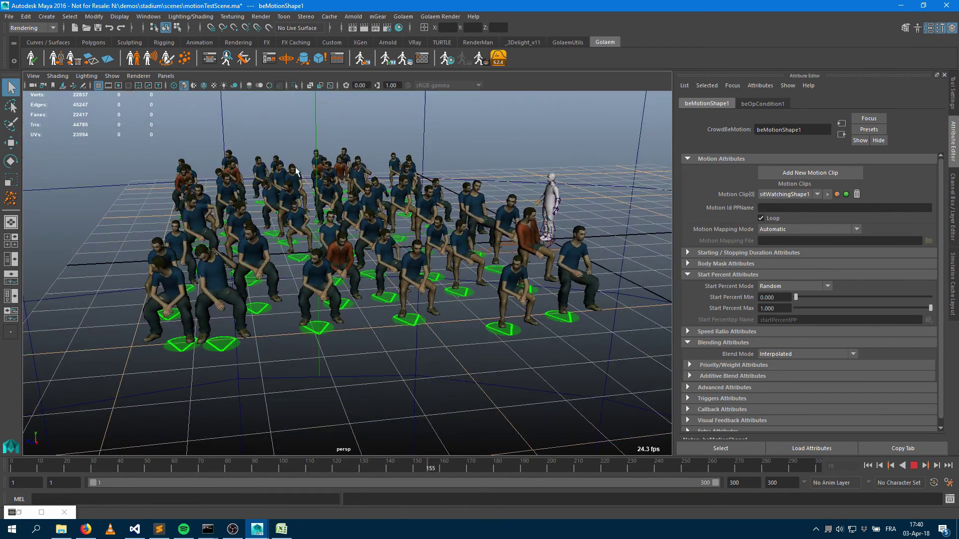
{"action": "key", "text": "Escape"}
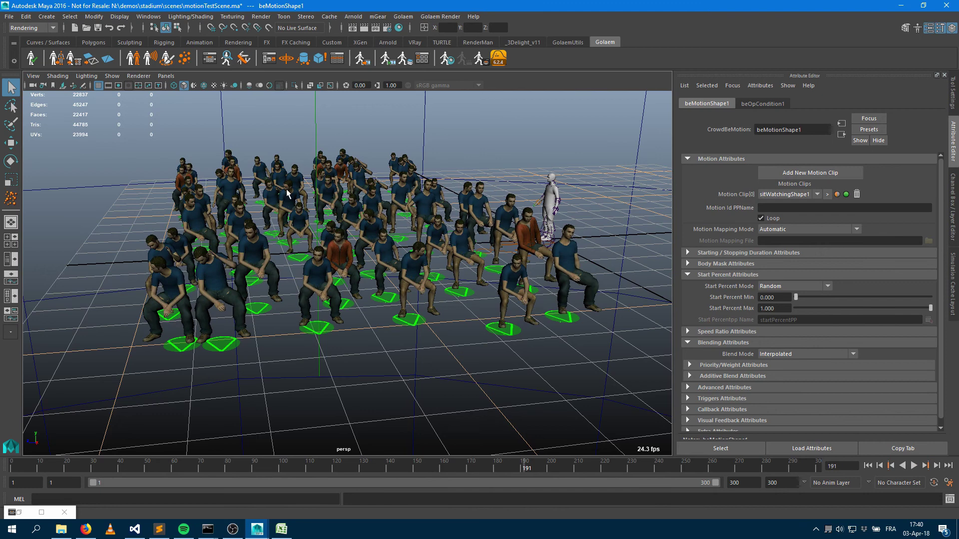
{"action": "left_click", "coordinate": [914, 466]}
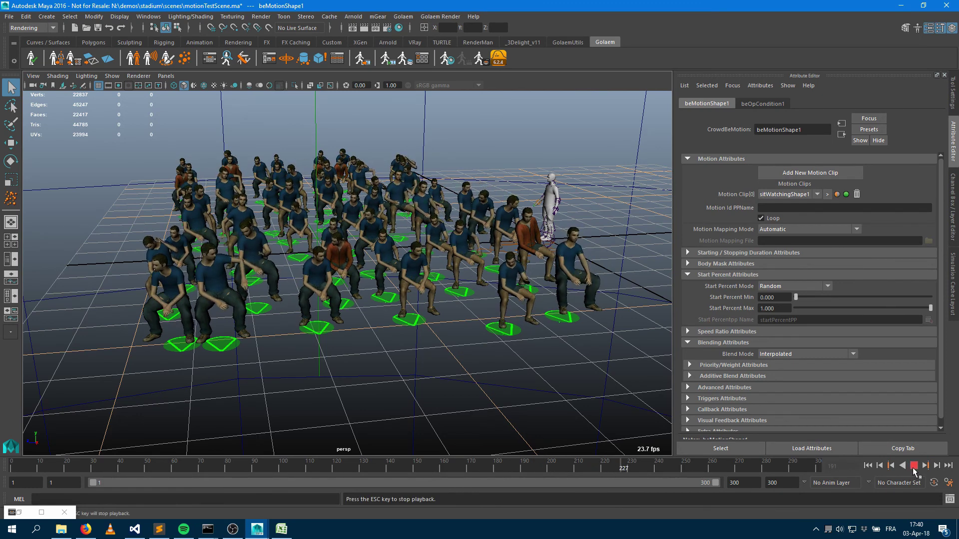
{"action": "left_click", "coordinate": [913, 466]}
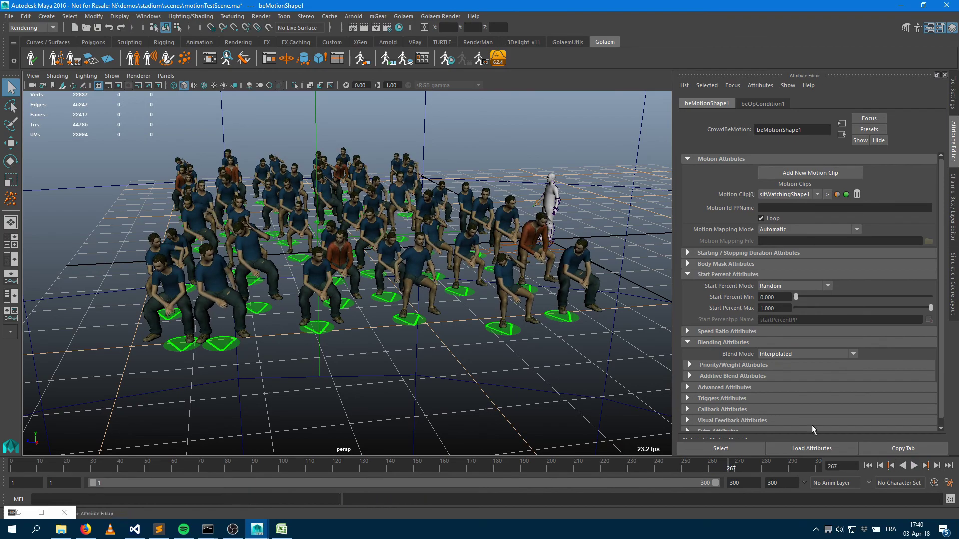
Inspect the characters' height relative to the ground and add a Golaem terrain locator
{"action": "left_click_drag", "start_coordinate": [395, 310], "coordinate": [380, 257], "text": "alt"}
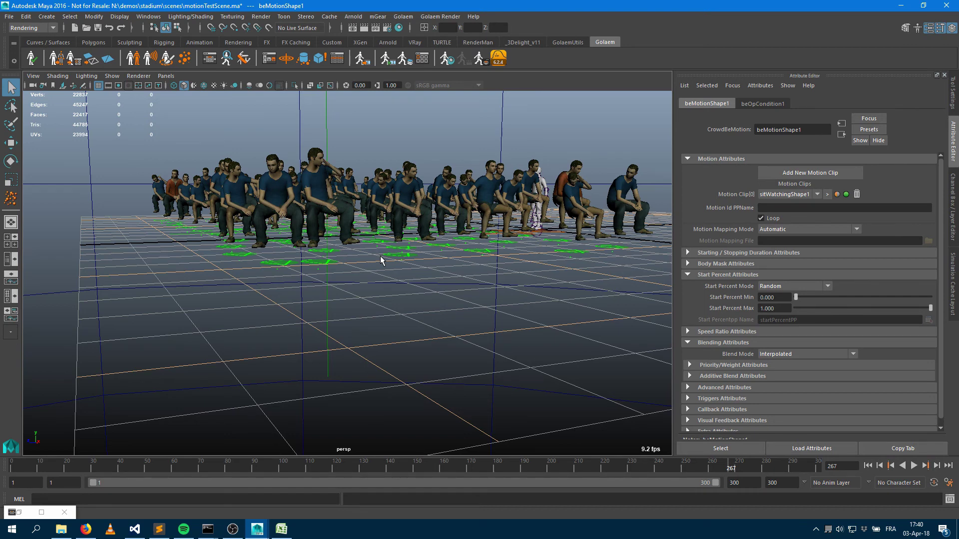
{"action": "left_click", "coordinate": [108, 60]}
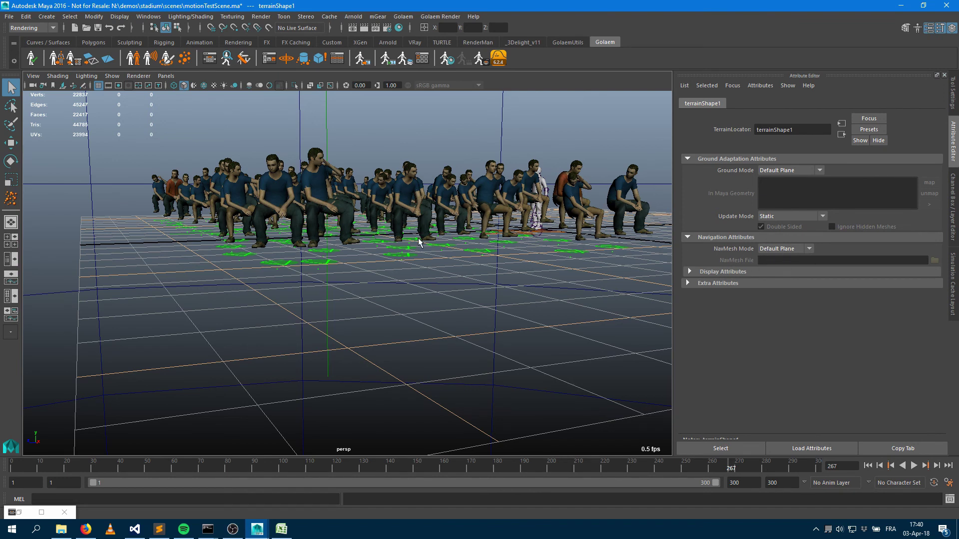
Replay the crowd simulation from the first frame, check the seated characters on the ground from above, and stop playback
{"action": "left_click", "coordinate": [867, 466]}
{"action": "left_click", "coordinate": [914, 465]}
{"action": "left_click_drag", "start_coordinate": [540, 338], "coordinate": [460, 331], "text": "alt"}
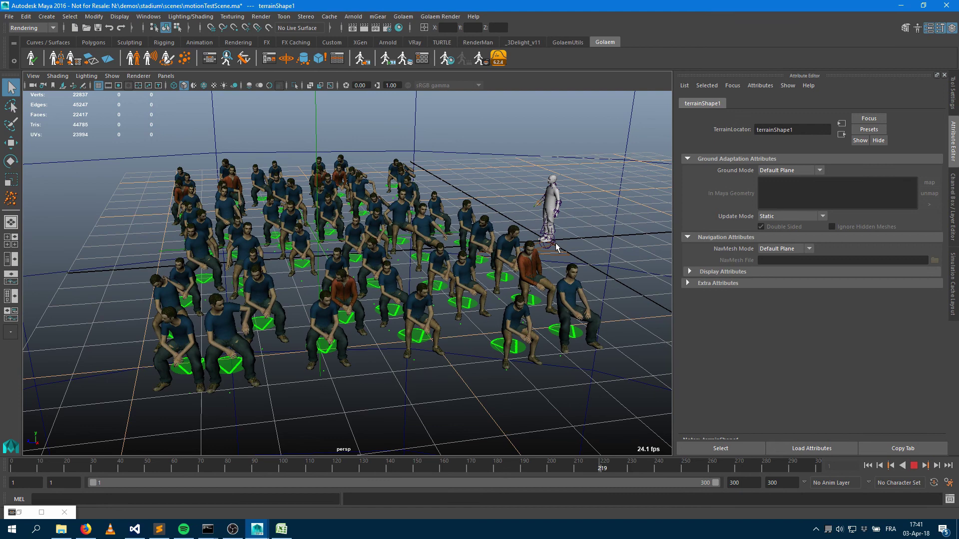
{"action": "key", "text": "Escape"}
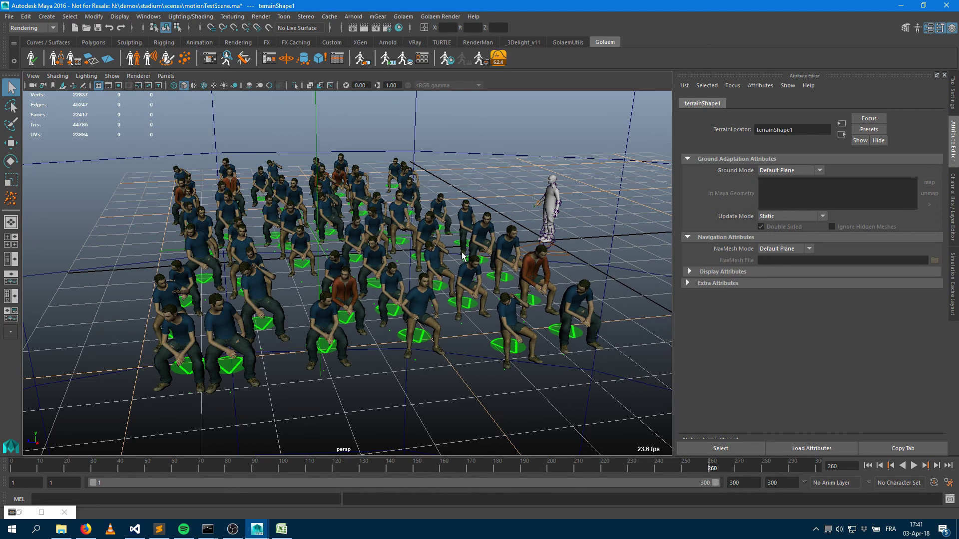
Switch to the Maya session with the sitWatchingMotion scene and show the Character Maker's Character mode
{"action": "mouse_move", "coordinate": [258, 529]}
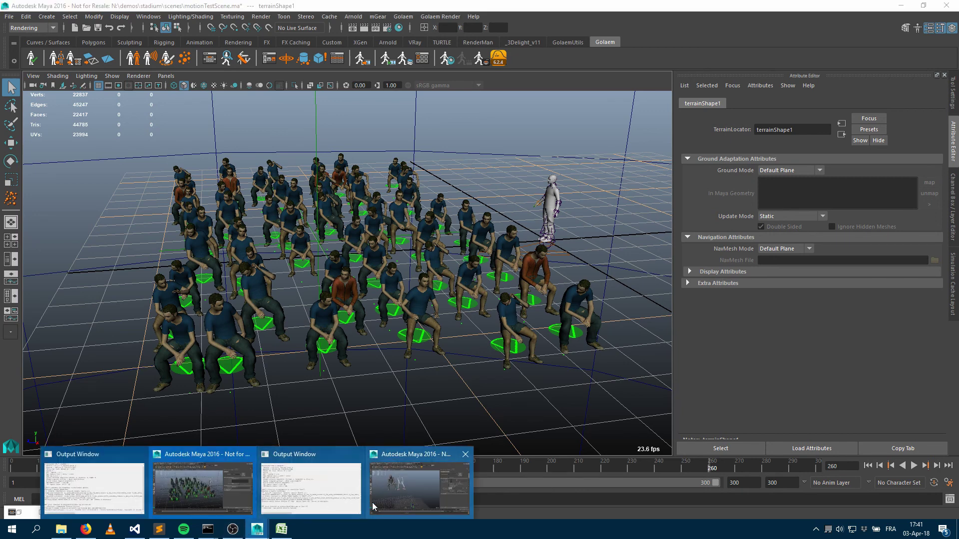
{"action": "left_click", "coordinate": [395, 492]}
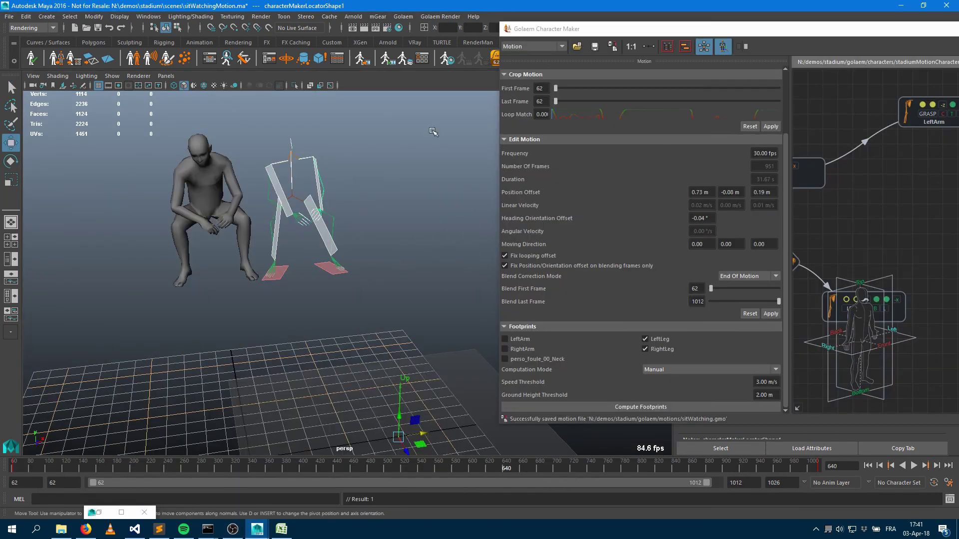
{"action": "left_click", "coordinate": [535, 47]}
{"action": "left_click", "coordinate": [528, 59]}
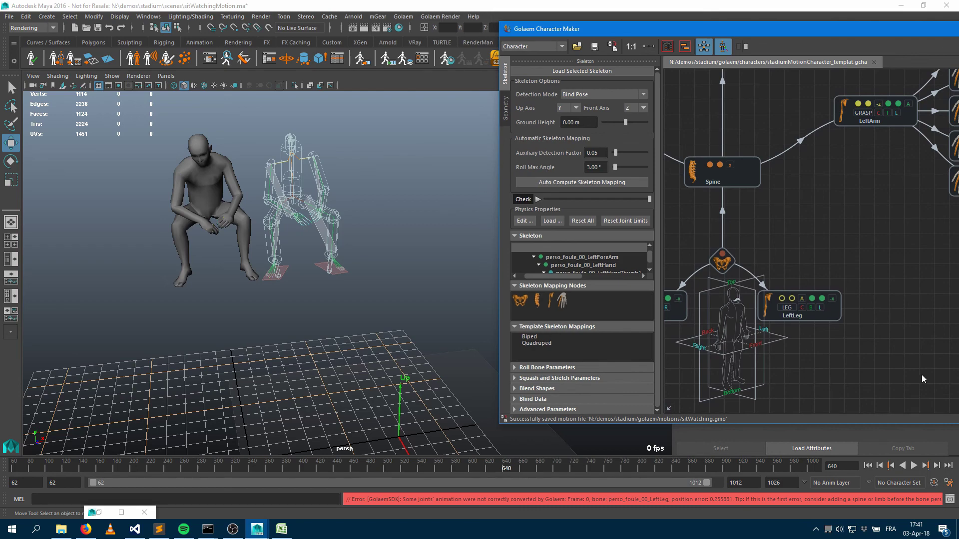
Open the Golaem documentation in the browser and read the glmExportMotion page under Technical Documentation, MEL/Python Commands
{"action": "key", "text": "alt+Tab"}
{"action": "type", "text": "help"}
{"action": "key", "text": "Return"}
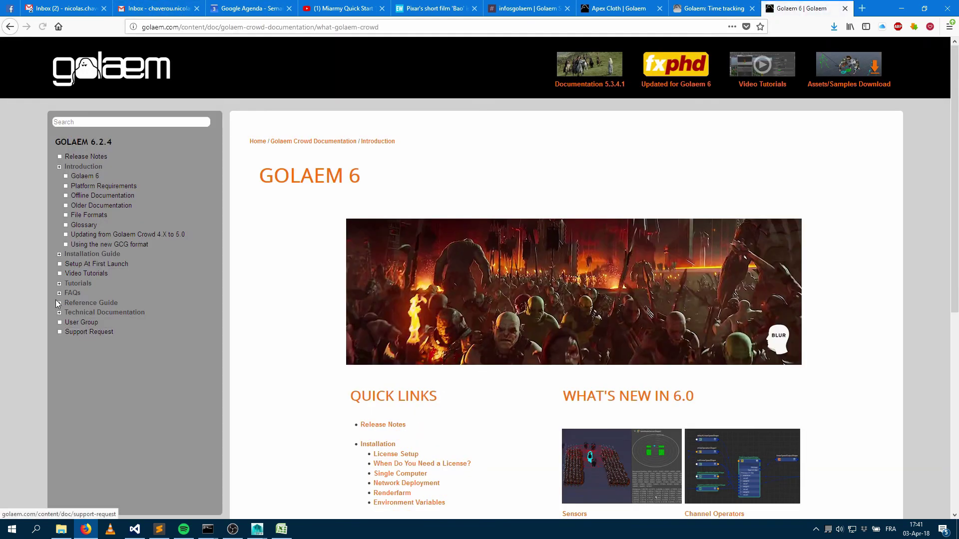
{"action": "left_click", "coordinate": [59, 313]}
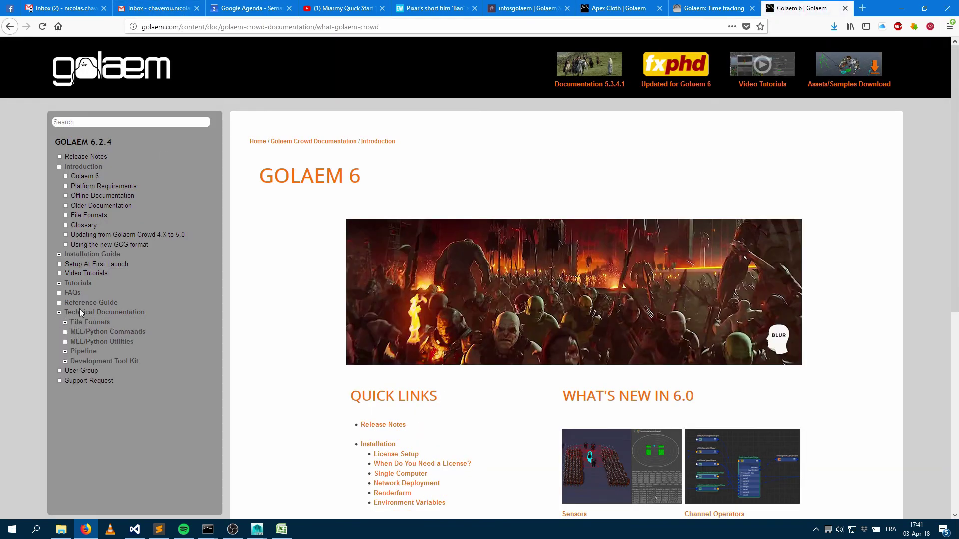
{"action": "left_click", "coordinate": [65, 333]}
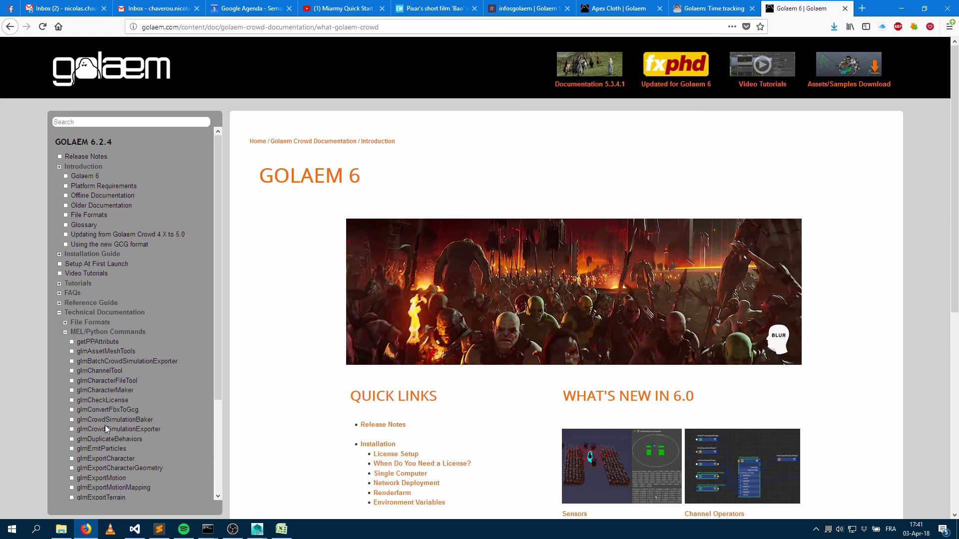
{"action": "scroll", "coordinate": [104, 429], "scroll_direction": "down", "scroll_amount": 3}
{"action": "left_click", "coordinate": [118, 388]}
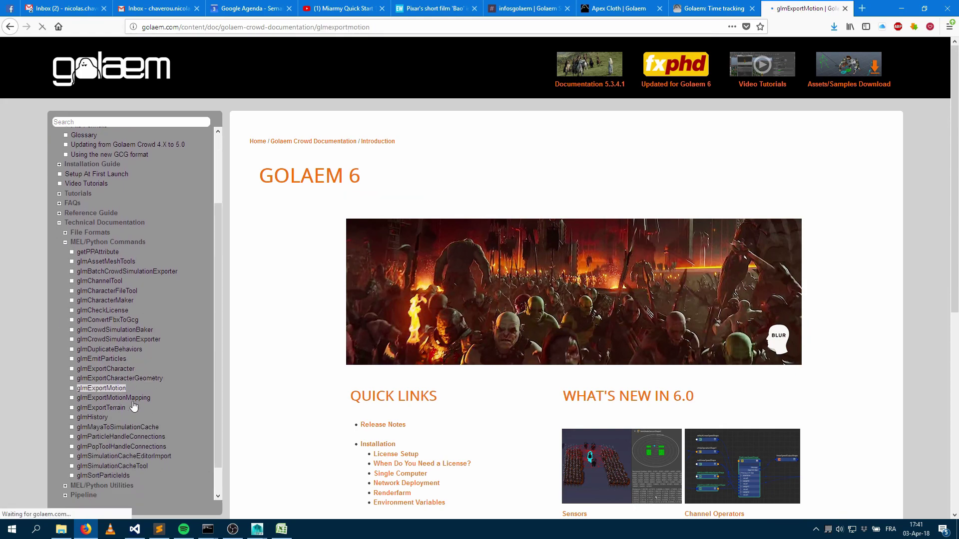
{"action": "scroll", "coordinate": [400, 325], "scroll_direction": "down", "scroll_amount": 5}
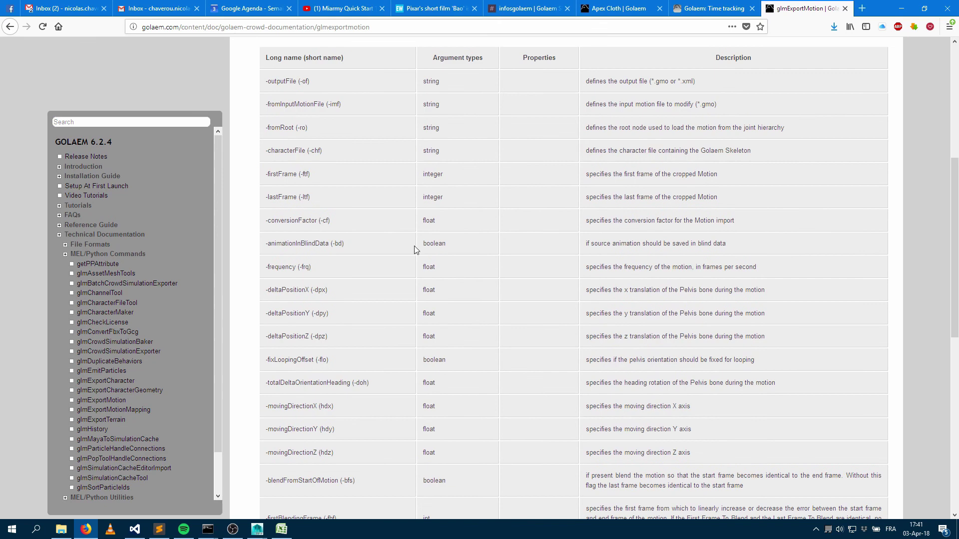
{"action": "scroll", "coordinate": [409, 327], "scroll_direction": "up", "scroll_amount": 5}
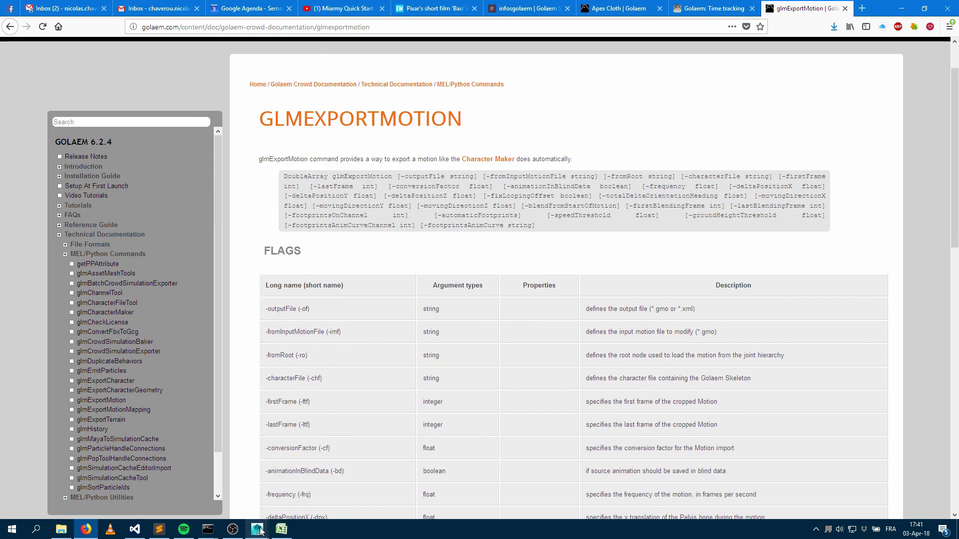
Return the sitWatchingMotion scene's Character Maker to Motion mode and compare its motion settings with the documented glmExportMotion flags
{"action": "mouse_move", "coordinate": [264, 534]}
{"action": "left_click", "coordinate": [400, 496]}
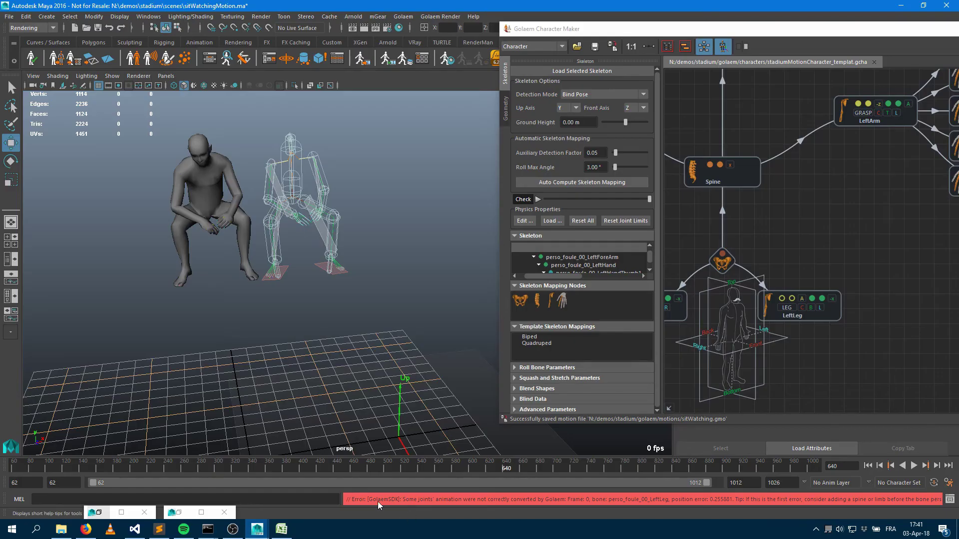
{"action": "key", "text": "alt+Tab"}
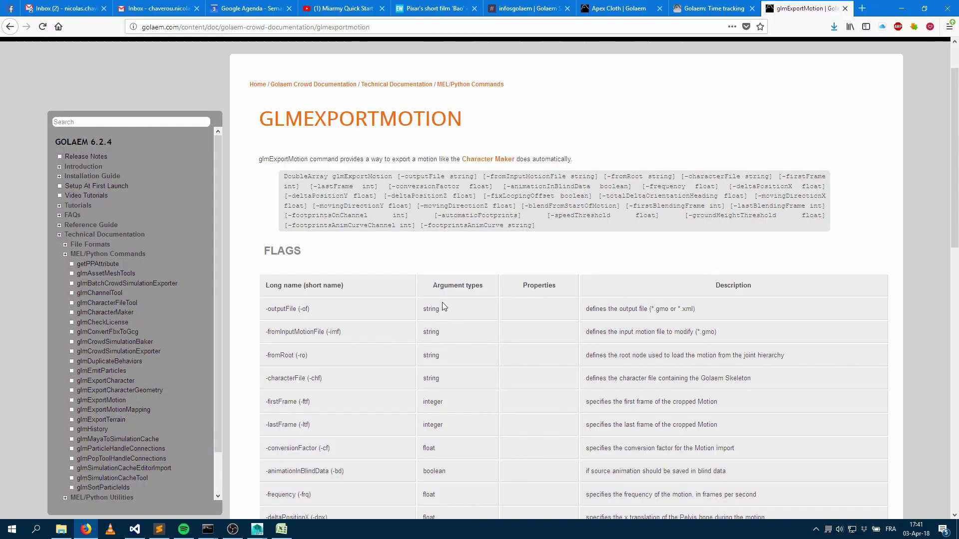
{"action": "key", "text": "alt+Tab"}
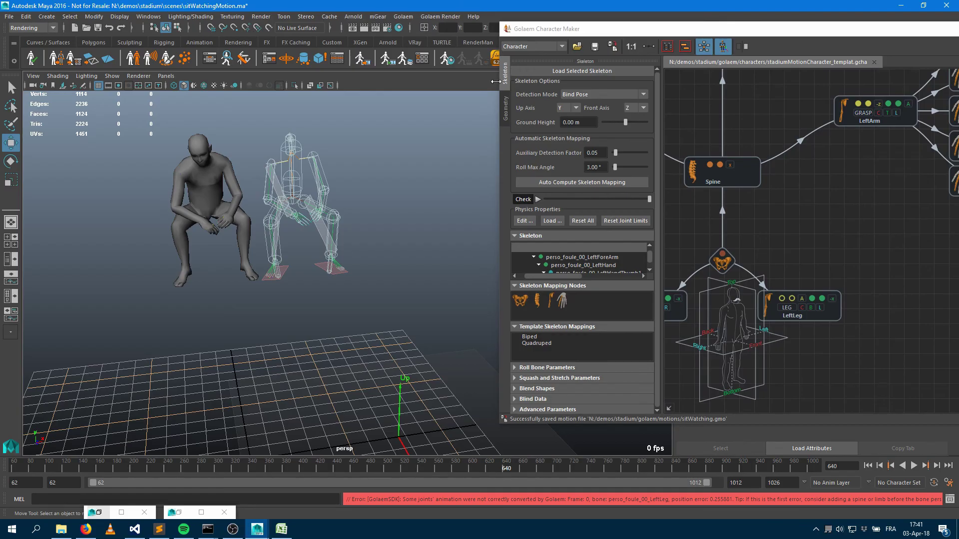
{"action": "left_click", "coordinate": [534, 46]}
{"action": "left_click", "coordinate": [520, 67]}
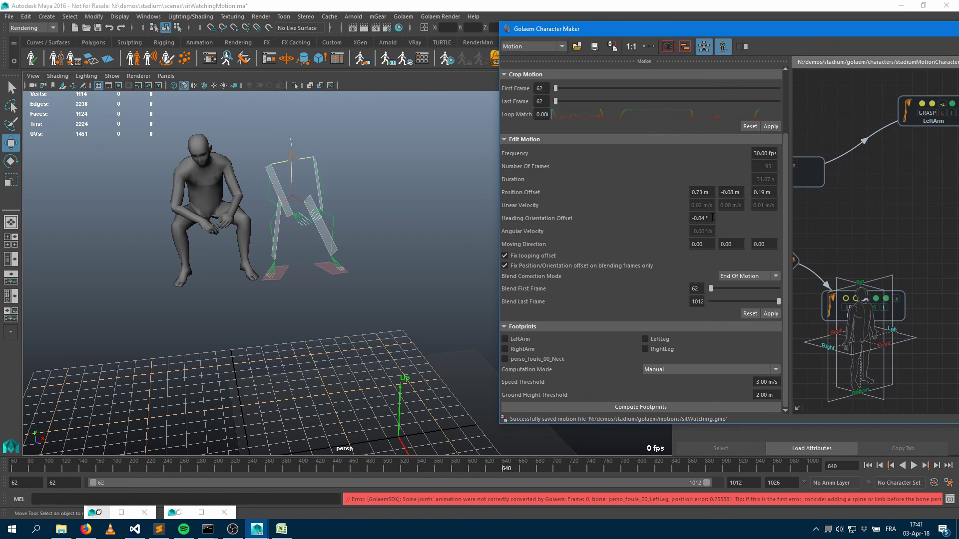
{"action": "double_click", "coordinate": [697, 302]}
{"action": "key", "text": "alt+Tab"}
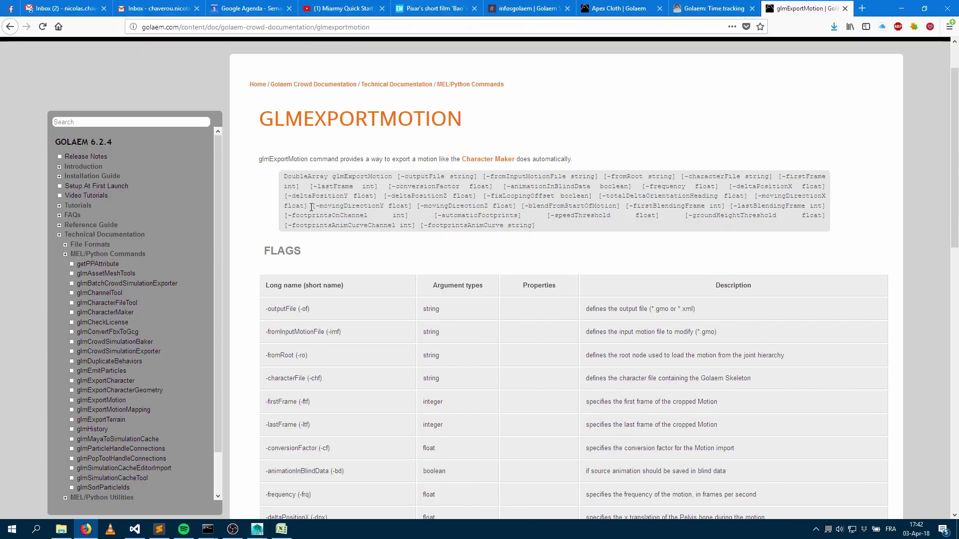